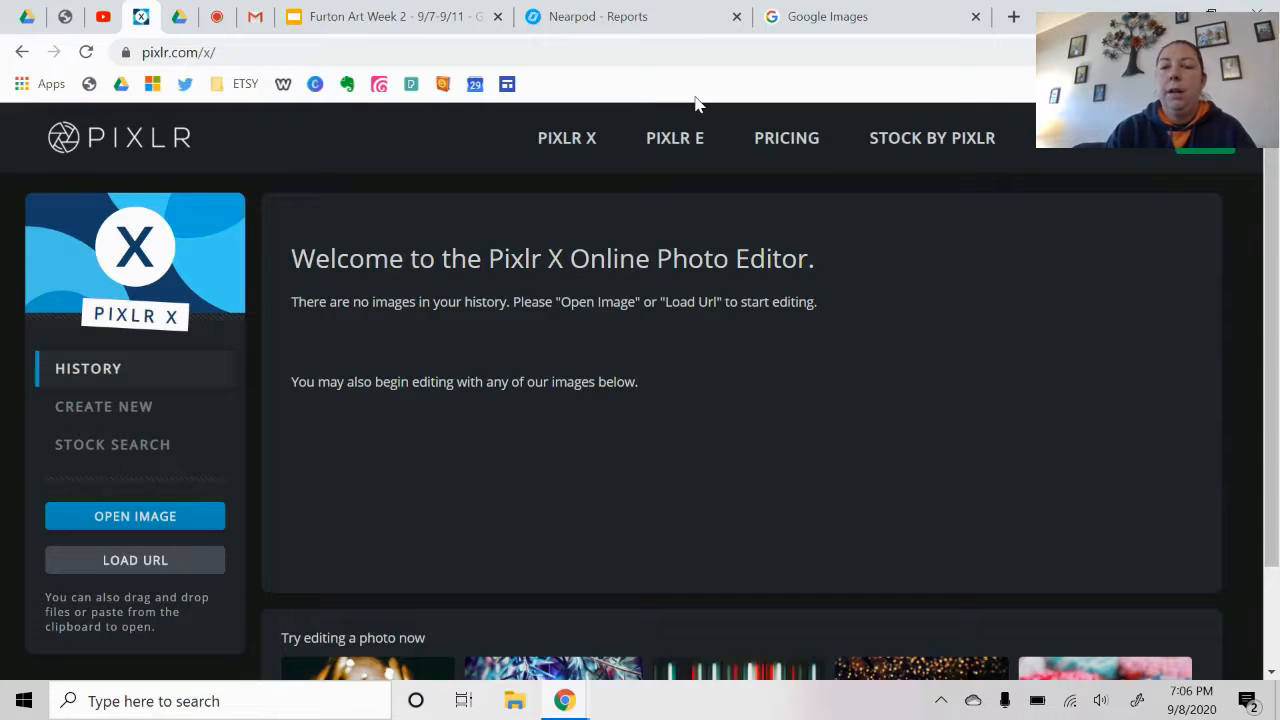
- Switch to Google Images and search for "black panther png"
{"action": "left_click", "coordinate": [831, 14]}
{"action": "left_click", "coordinate": [498, 391]}
{"action": "type", "text": "bla"}
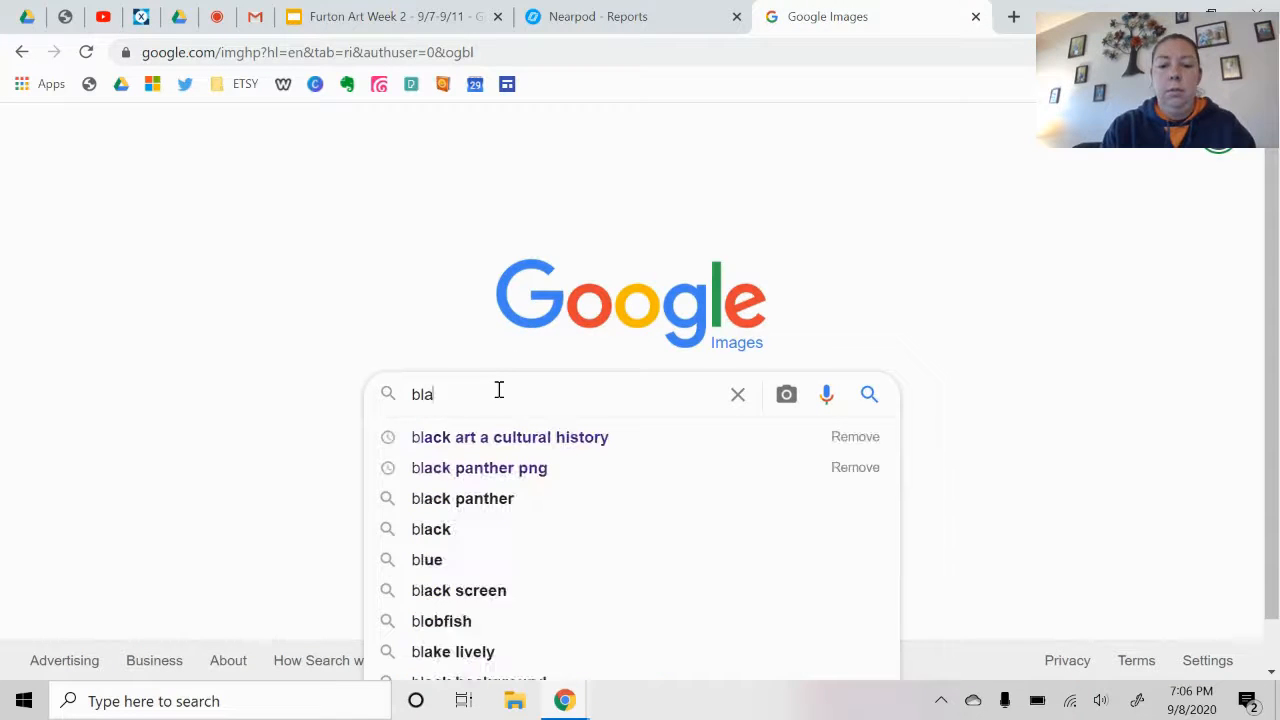
{"action": "type", "text": "ck panther png"}
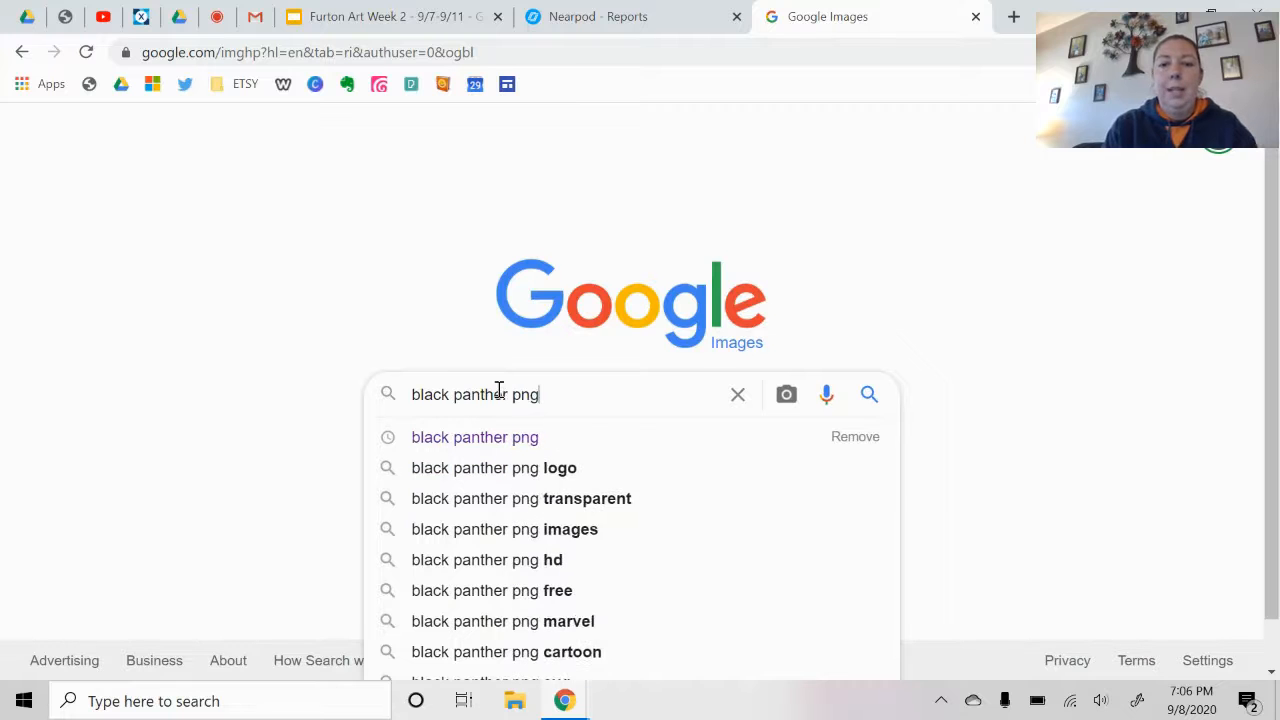
{"action": "key", "text": "Return"}
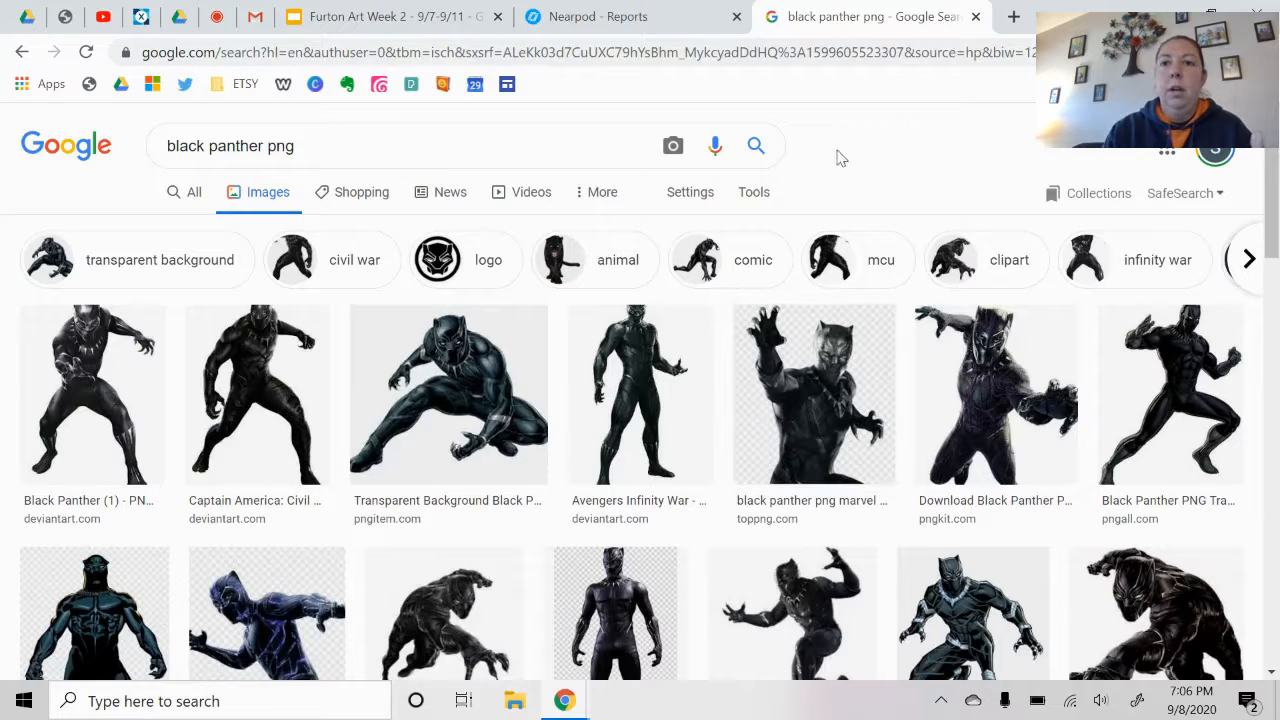
- Close the image search results and return to the open Pixlr X start page
{"action": "left_click", "coordinate": [975, 18]}
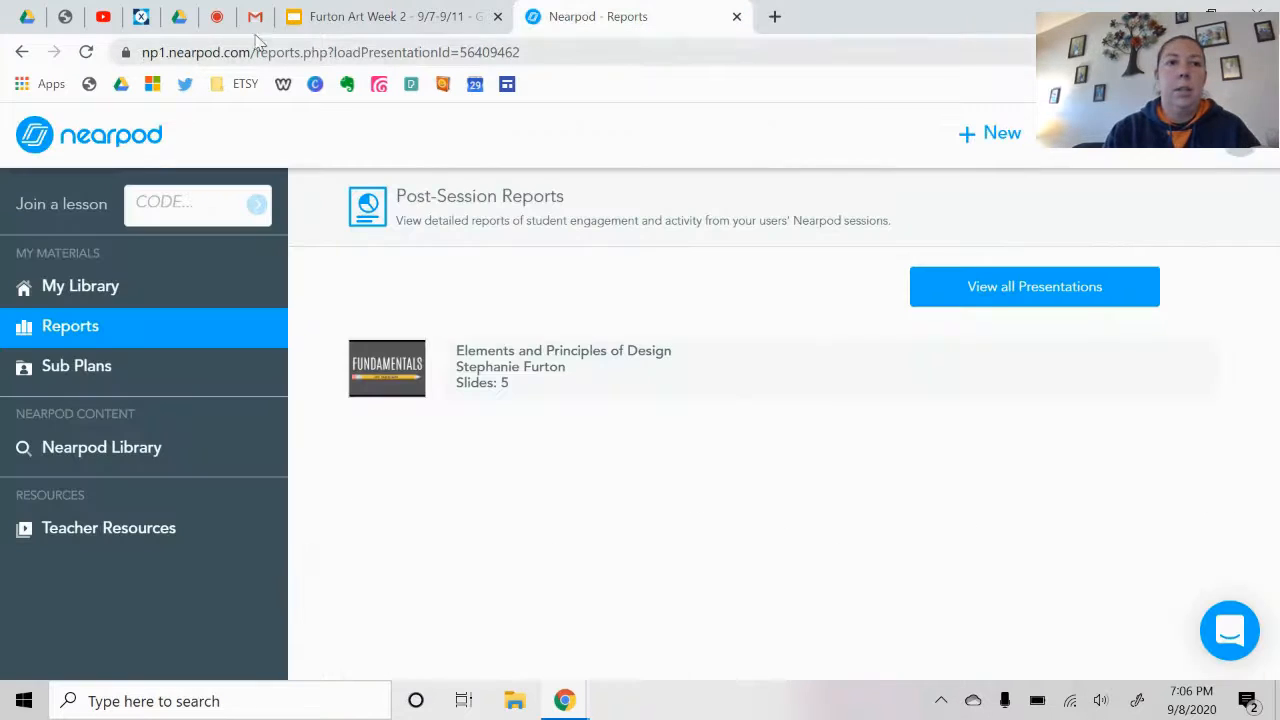
{"action": "left_click", "coordinate": [103, 17]}
{"action": "left_click", "coordinate": [141, 17]}
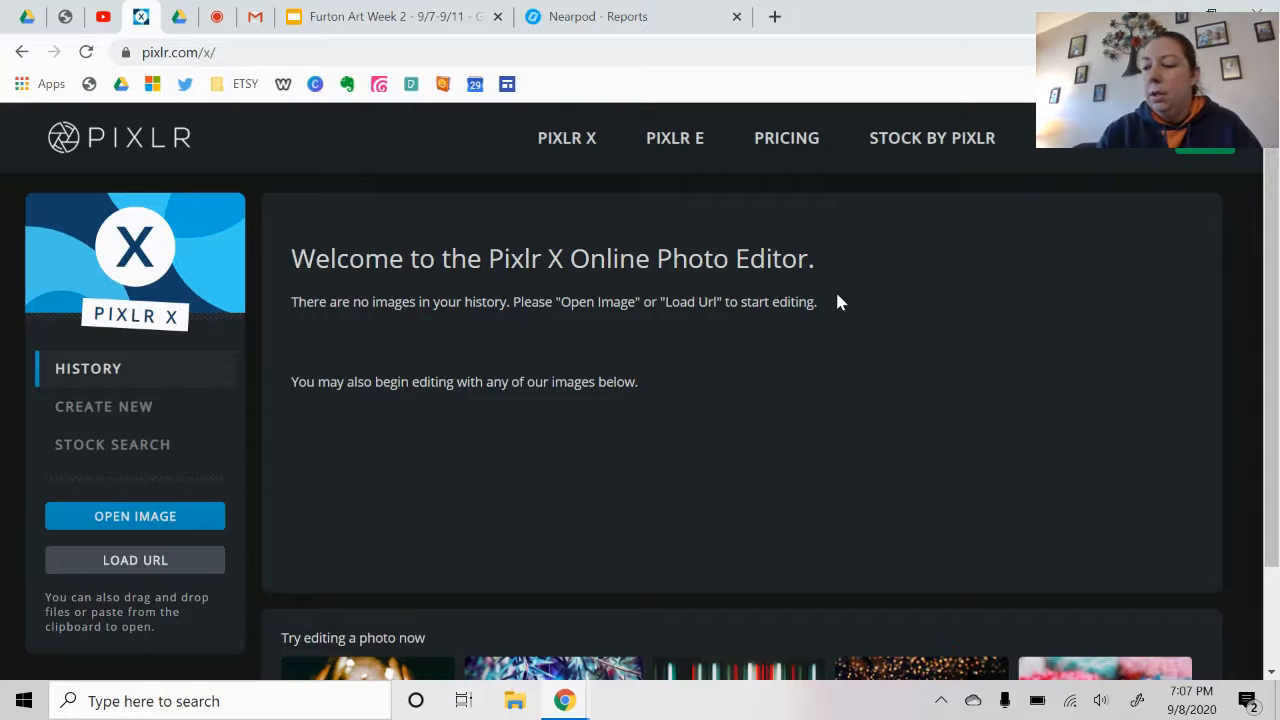
- Create a 1920 x 1080 Full HD canvas in Pixlr X named "glow outline and drop shadow" followed by the author's surname
{"action": "left_click", "coordinate": [135, 416]}
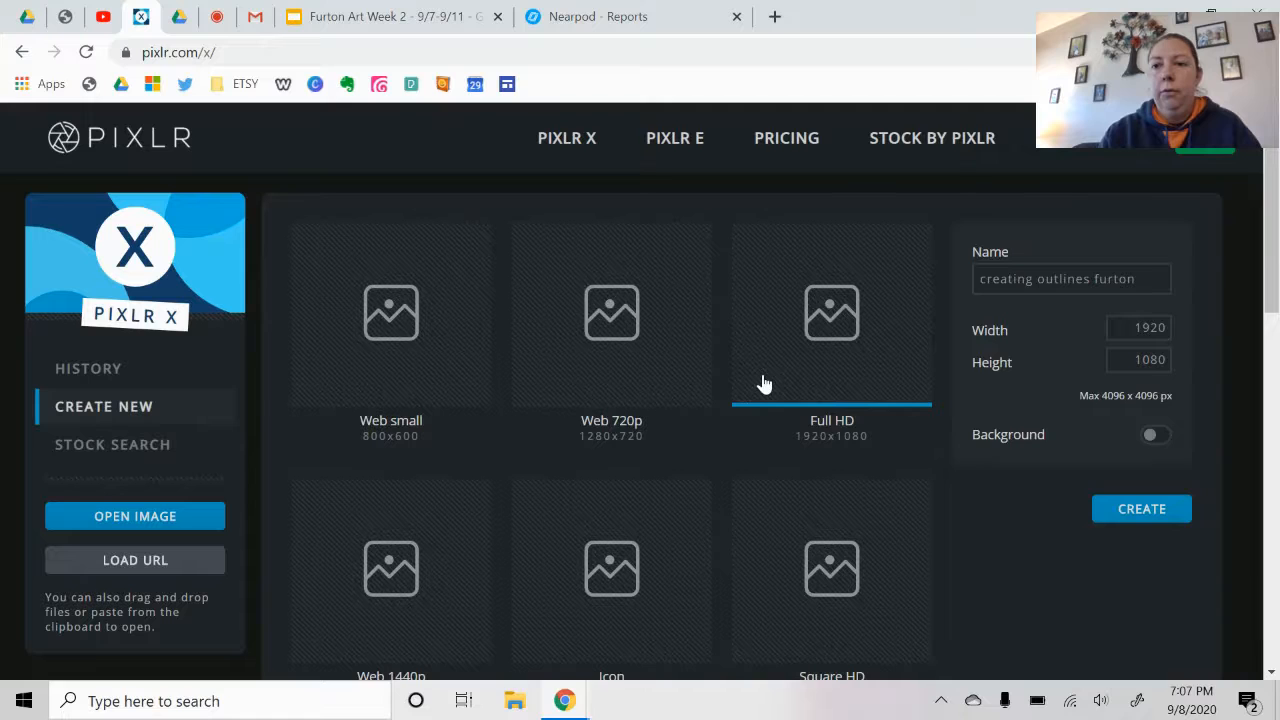
{"action": "left_click", "coordinate": [1022, 280]}
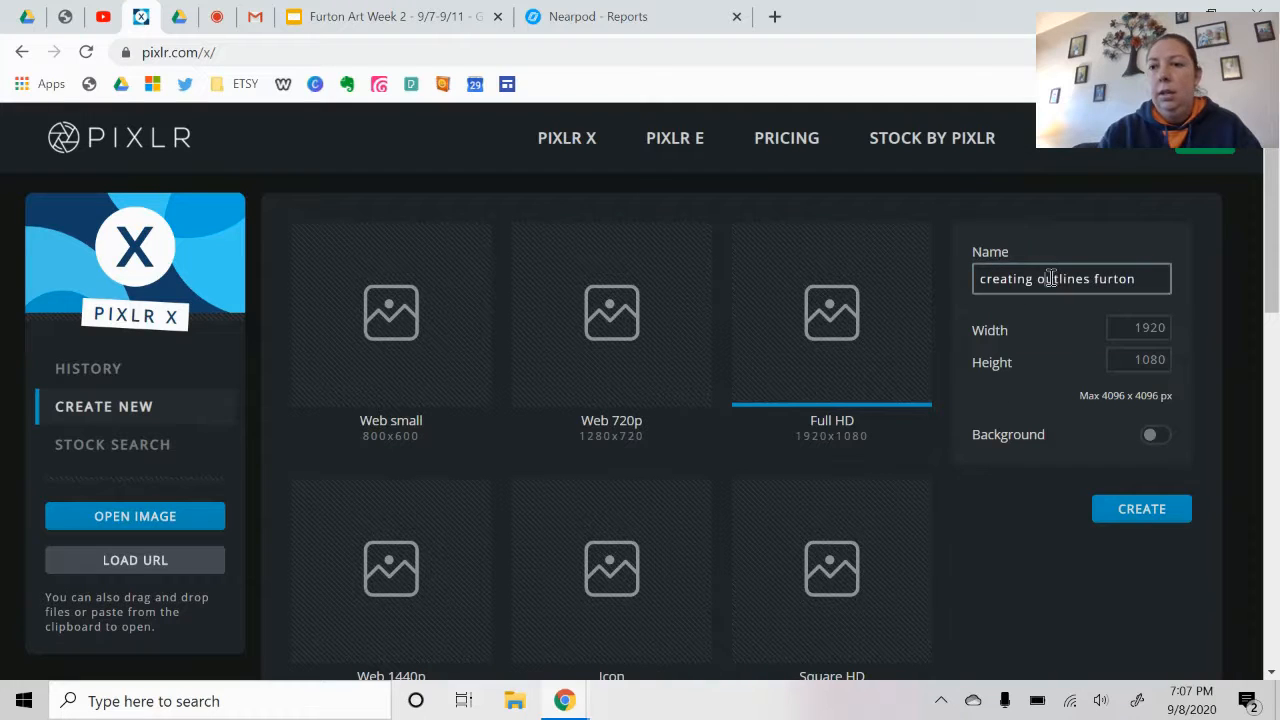
{"action": "triple_click", "coordinate": [1050, 278]}
{"action": "type", "text": "glo"}
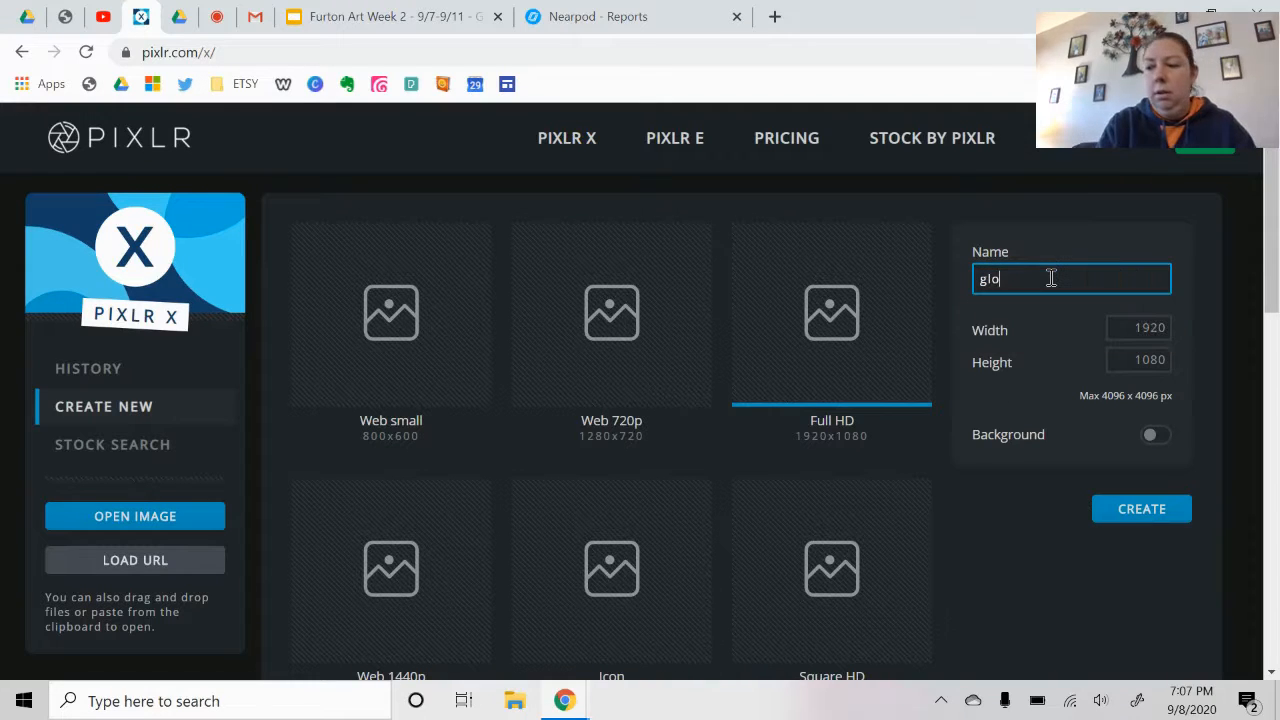
{"action": "type", "text": "w outline and"}
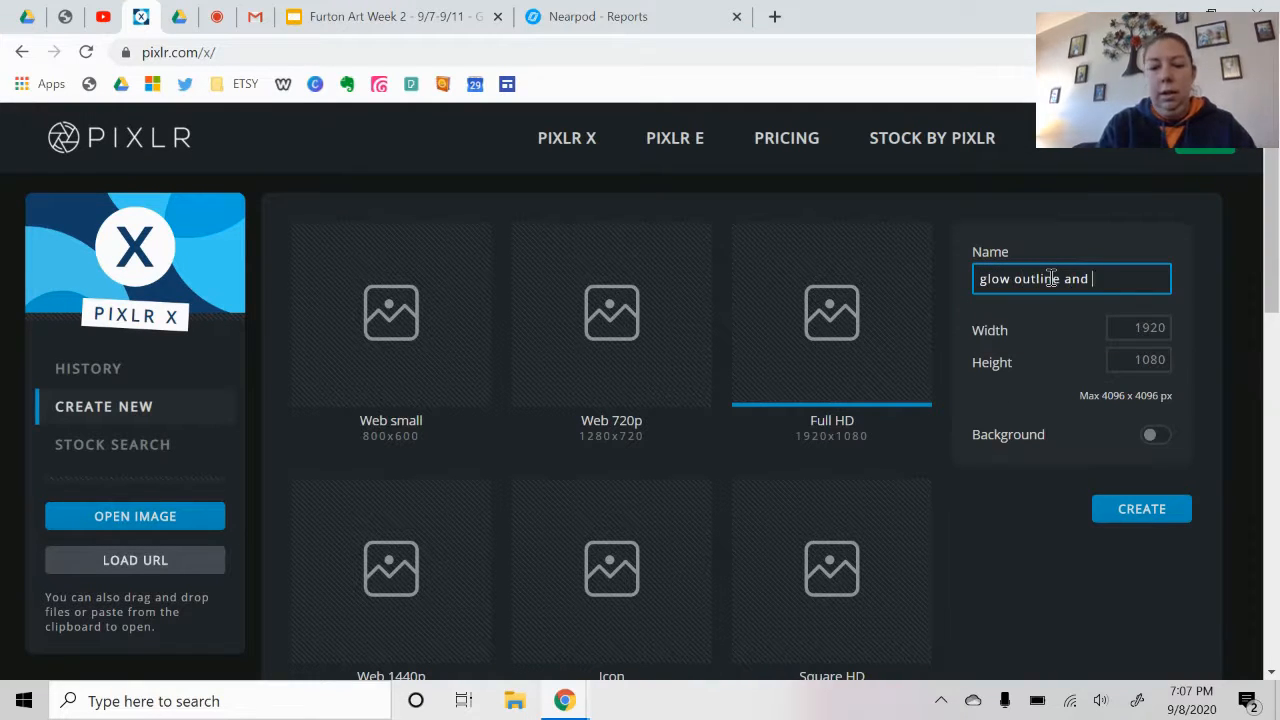
{"action": "type", "text": " drop shadow"}
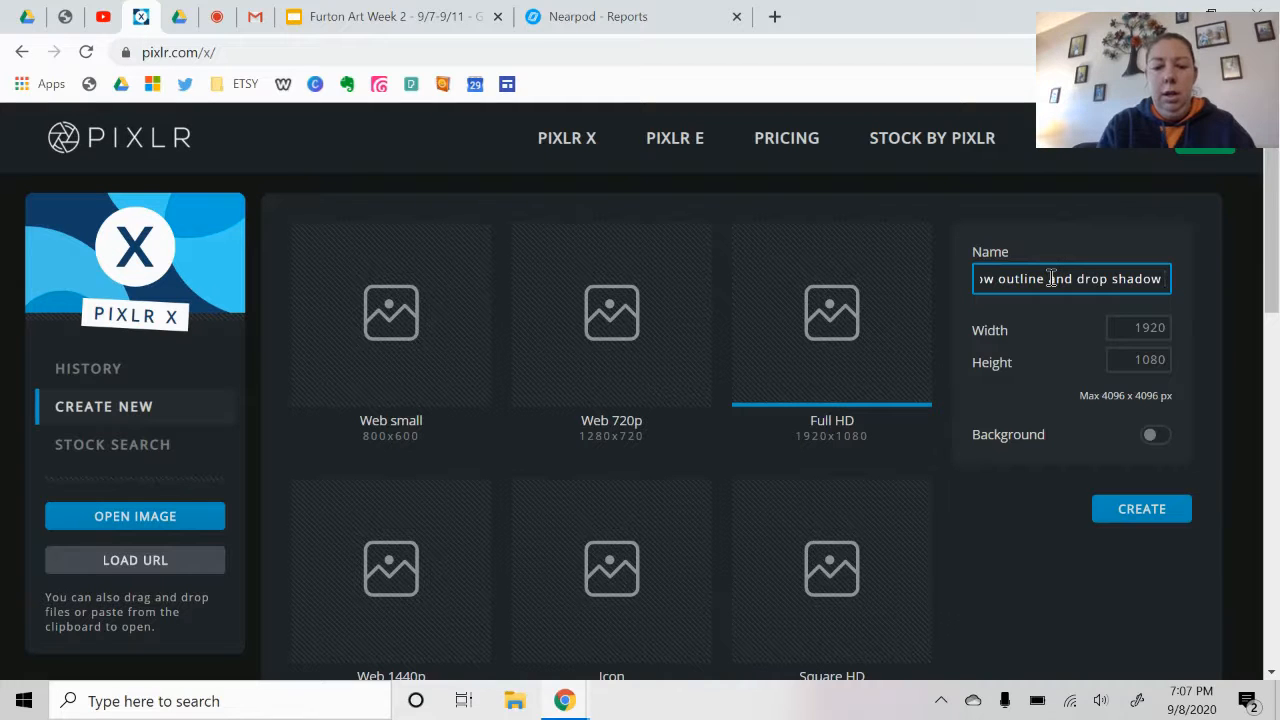
{"action": "type", "text": " Furton"}
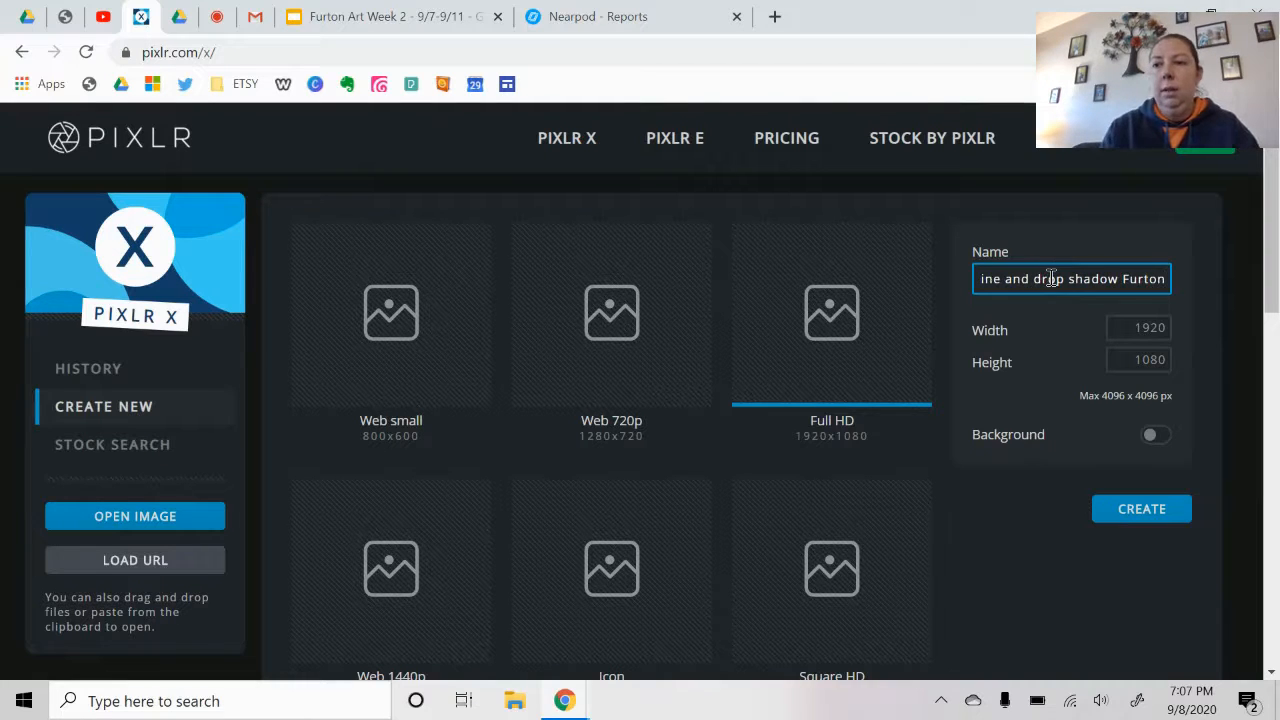
{"action": "left_click", "coordinate": [1150, 510]}
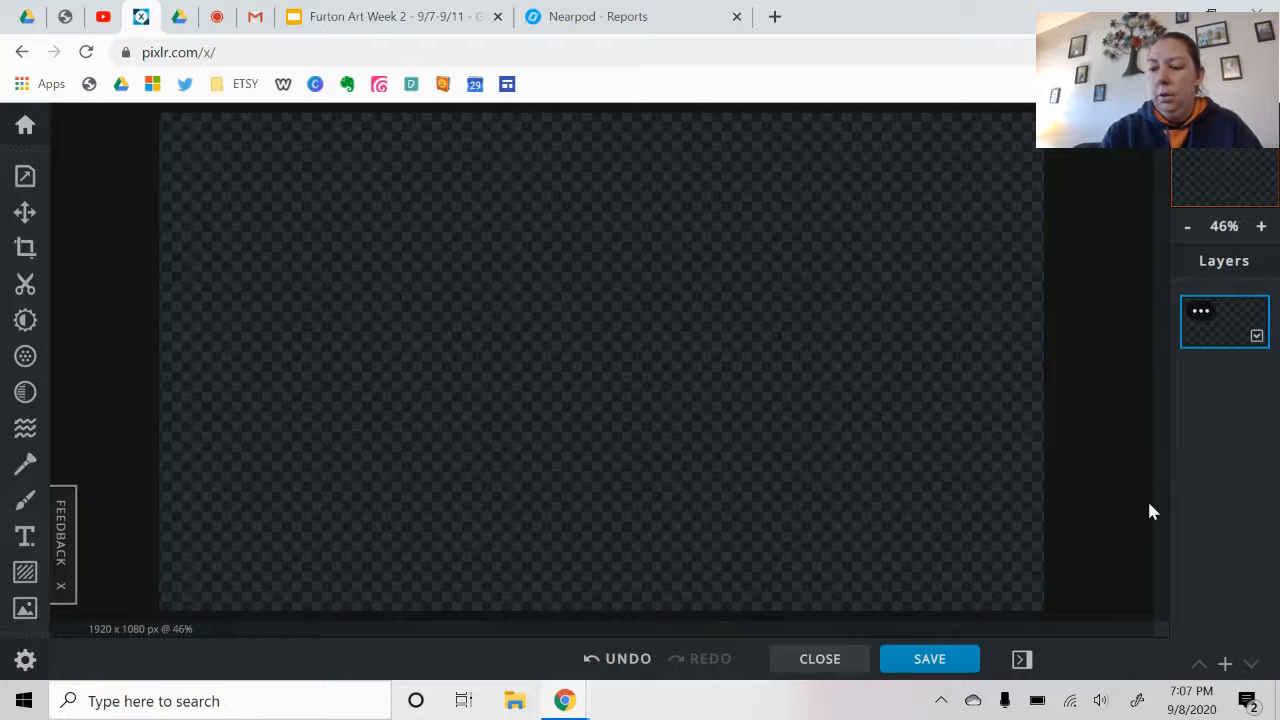
- Add an image layer from the crouching "Download-Black-" panther PNG in the Pixlr folder
{"action": "left_click", "coordinate": [1224, 665]}
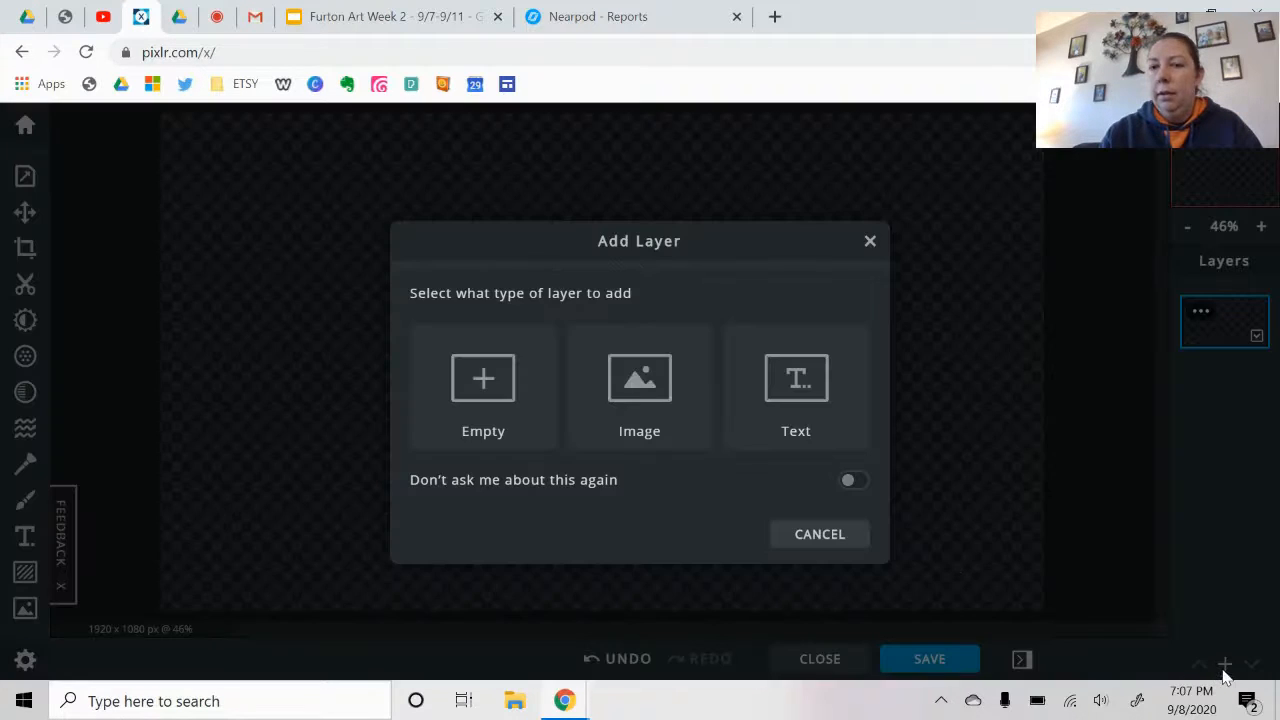
{"action": "left_click", "coordinate": [664, 386]}
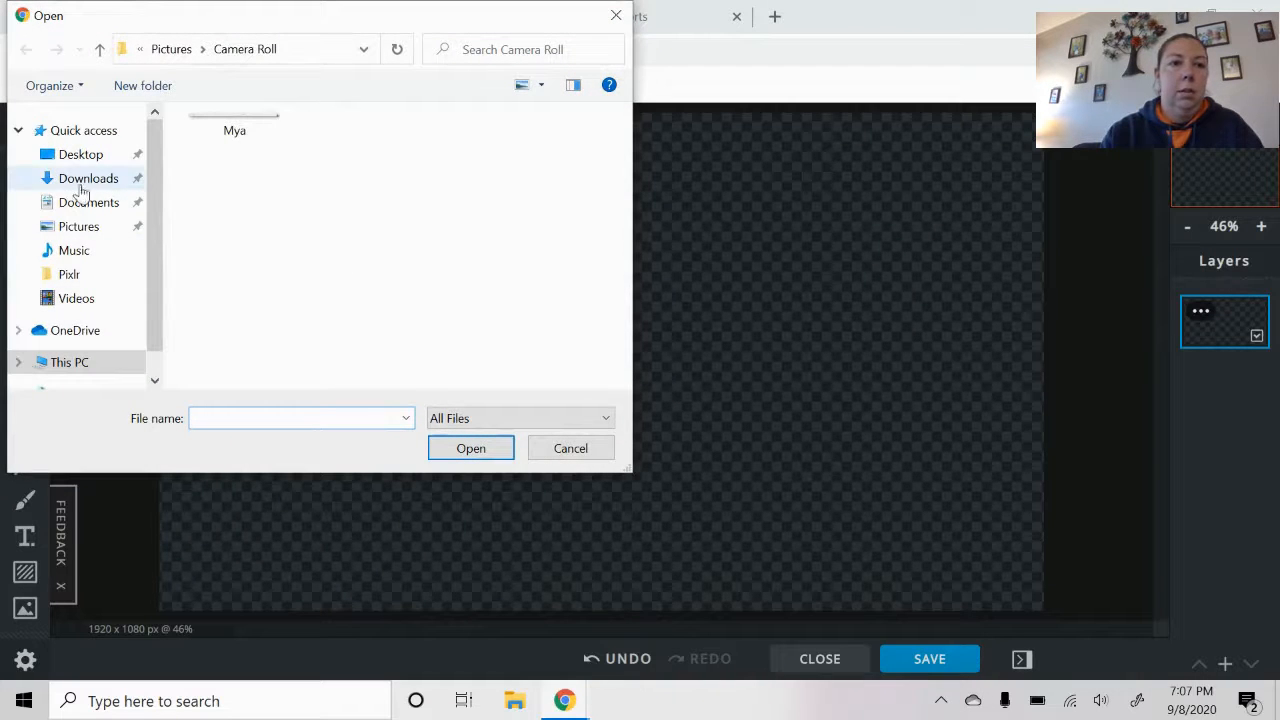
{"action": "left_click", "coordinate": [80, 283]}
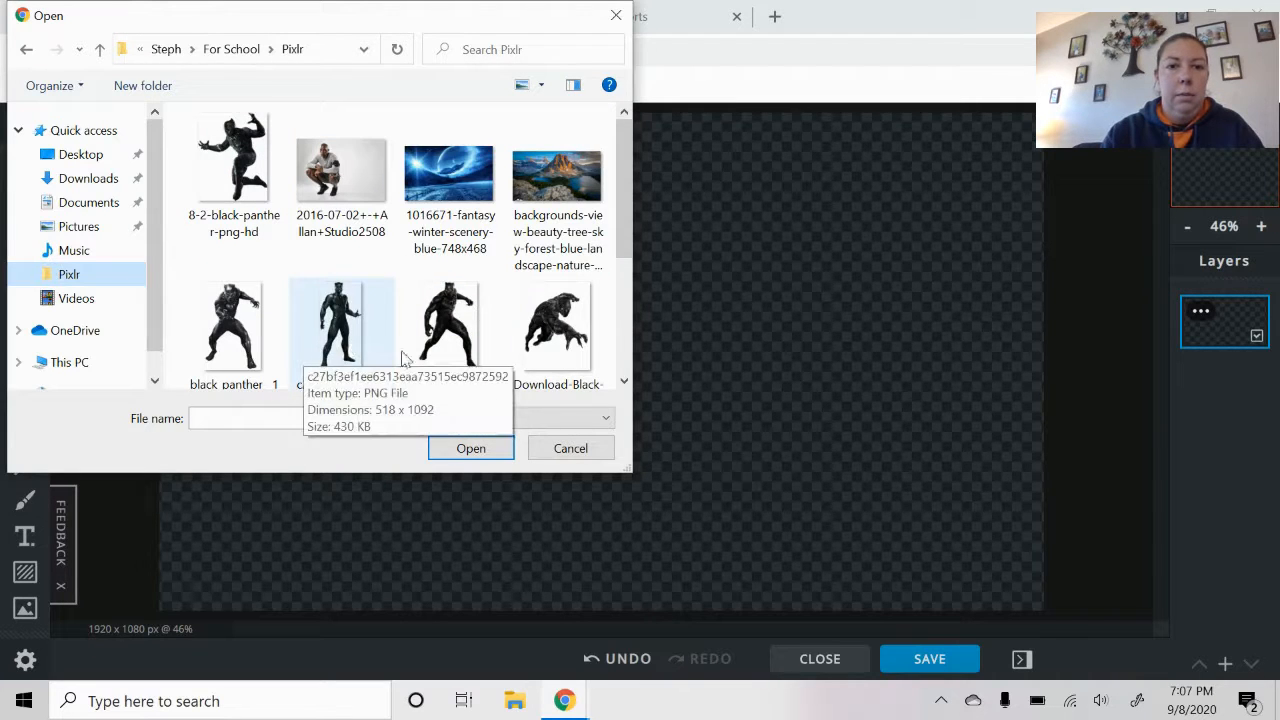
{"action": "double_click", "coordinate": [578, 346]}
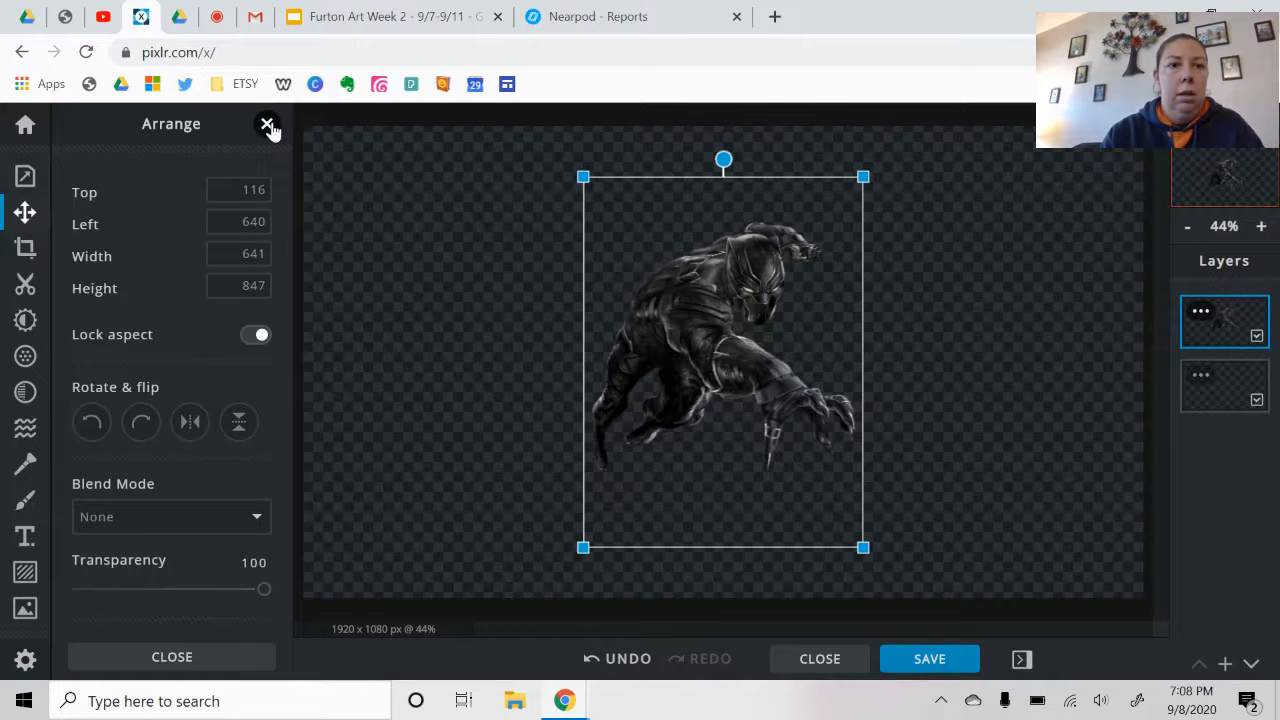
- Leave the document, switch to Pixlr E and remove the saved document from the history
{"action": "left_click", "coordinate": [25, 123]}
{"action": "left_click", "coordinate": [660, 140]}
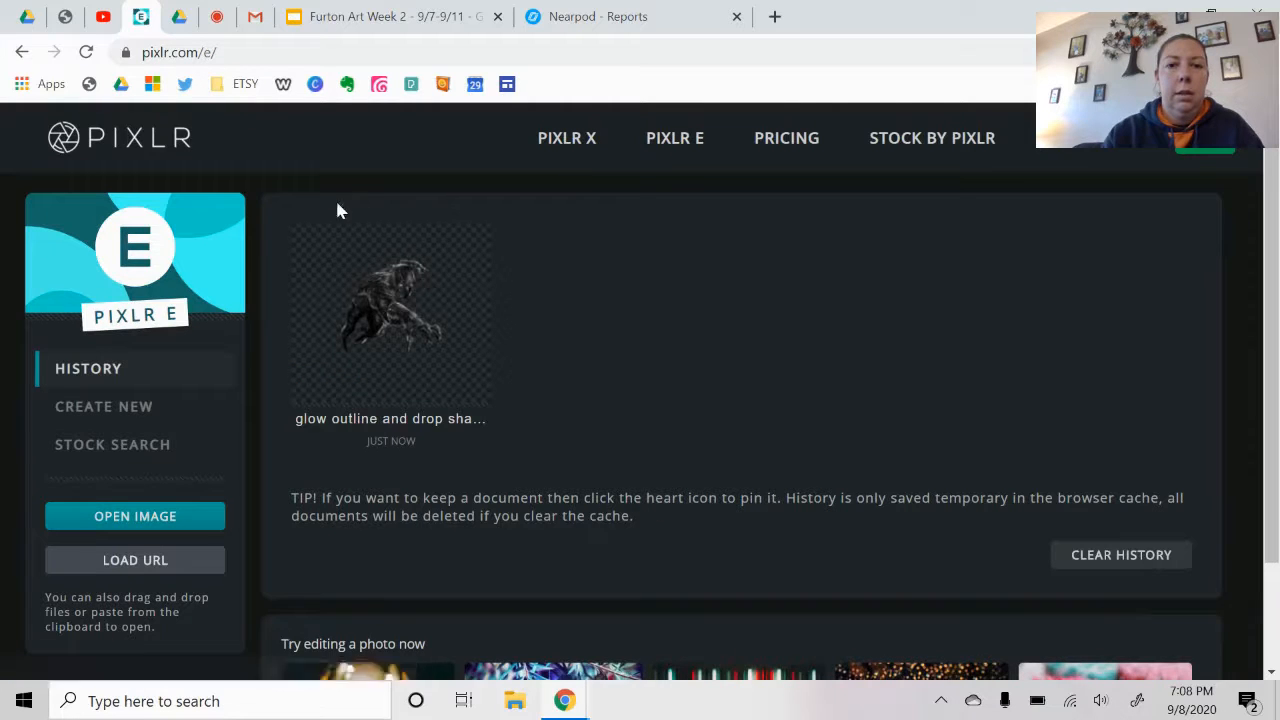
{"action": "left_click", "coordinate": [471, 245]}
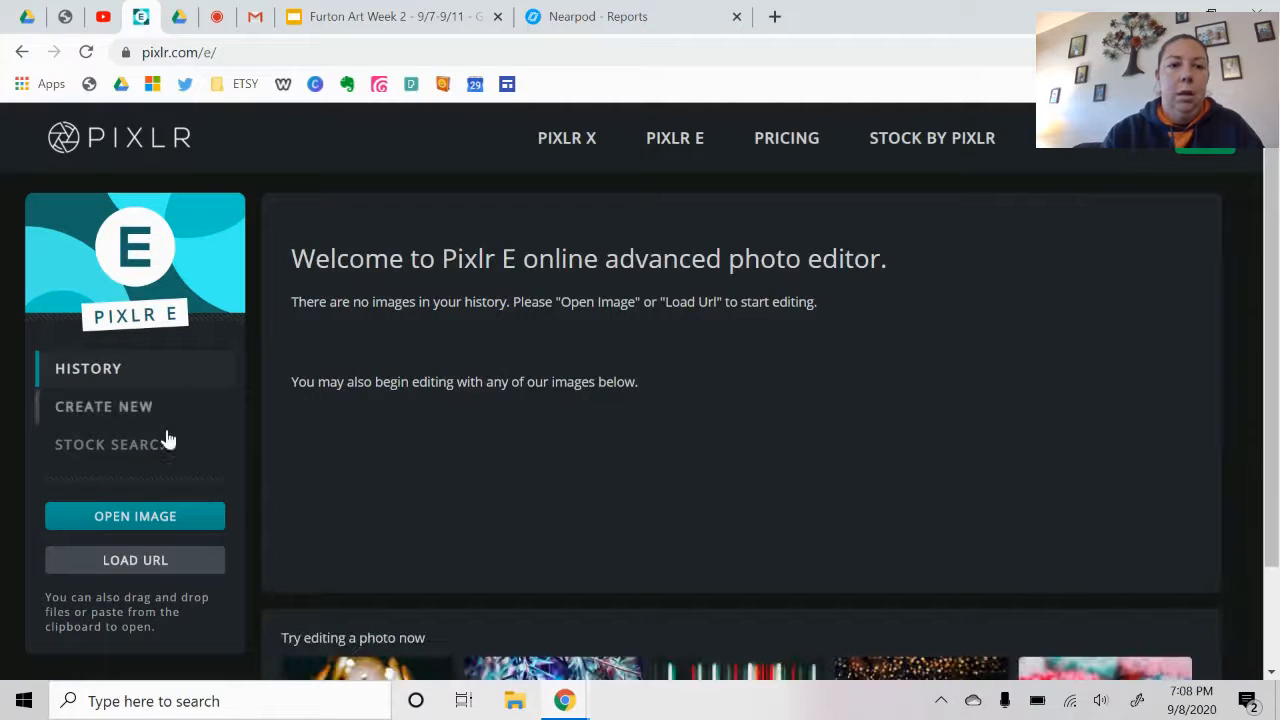
- Create a 1920 x 1080 Full HD canvas in Pixlr E, entering "glow outline and drop shadow" and the author's surname in its name
{"action": "left_click", "coordinate": [110, 410]}
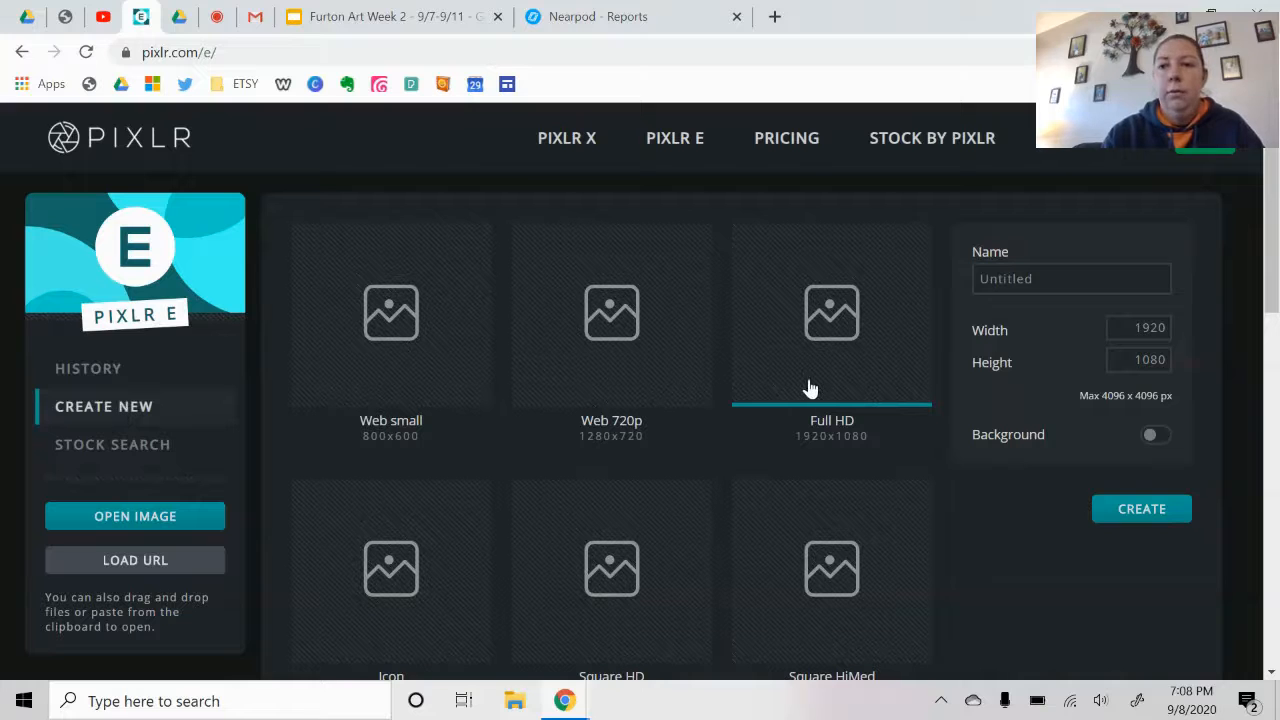
{"action": "left_click", "coordinate": [997, 279]}
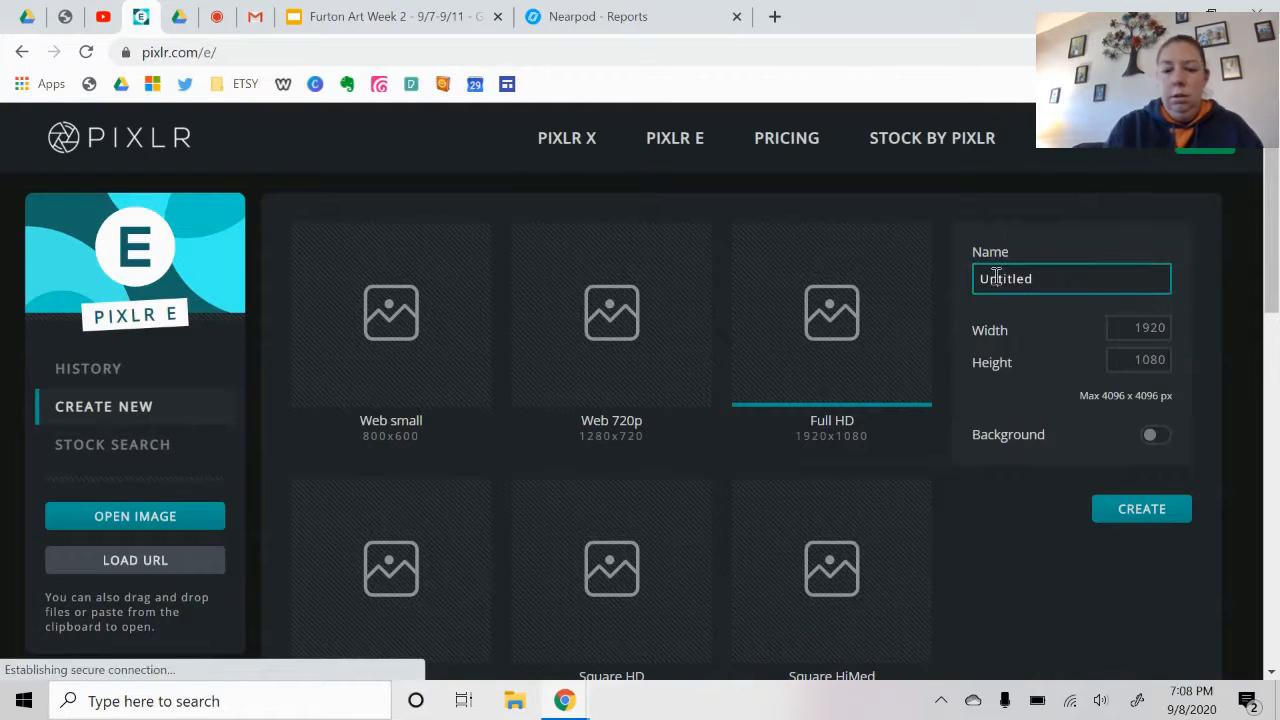
{"action": "type", "text": "glow"}
{"action": "type", "text": " outline and dro"}
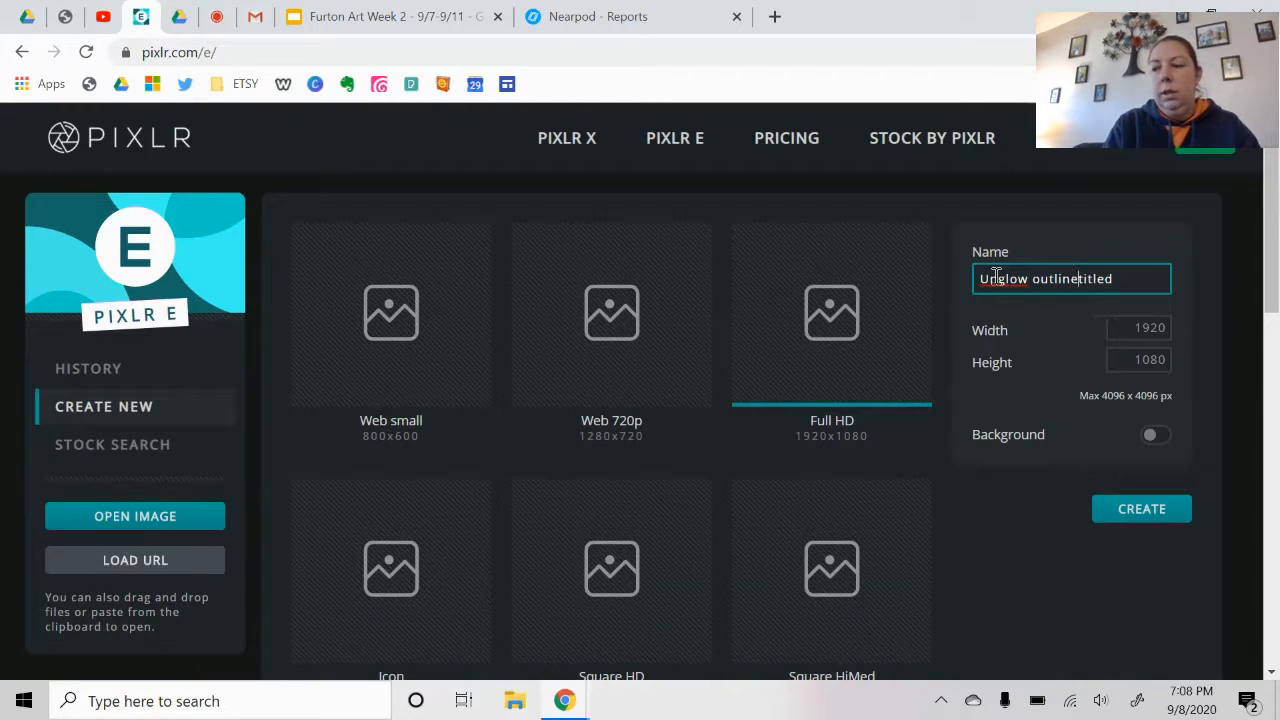
{"action": "type", "text": "p shadow"}
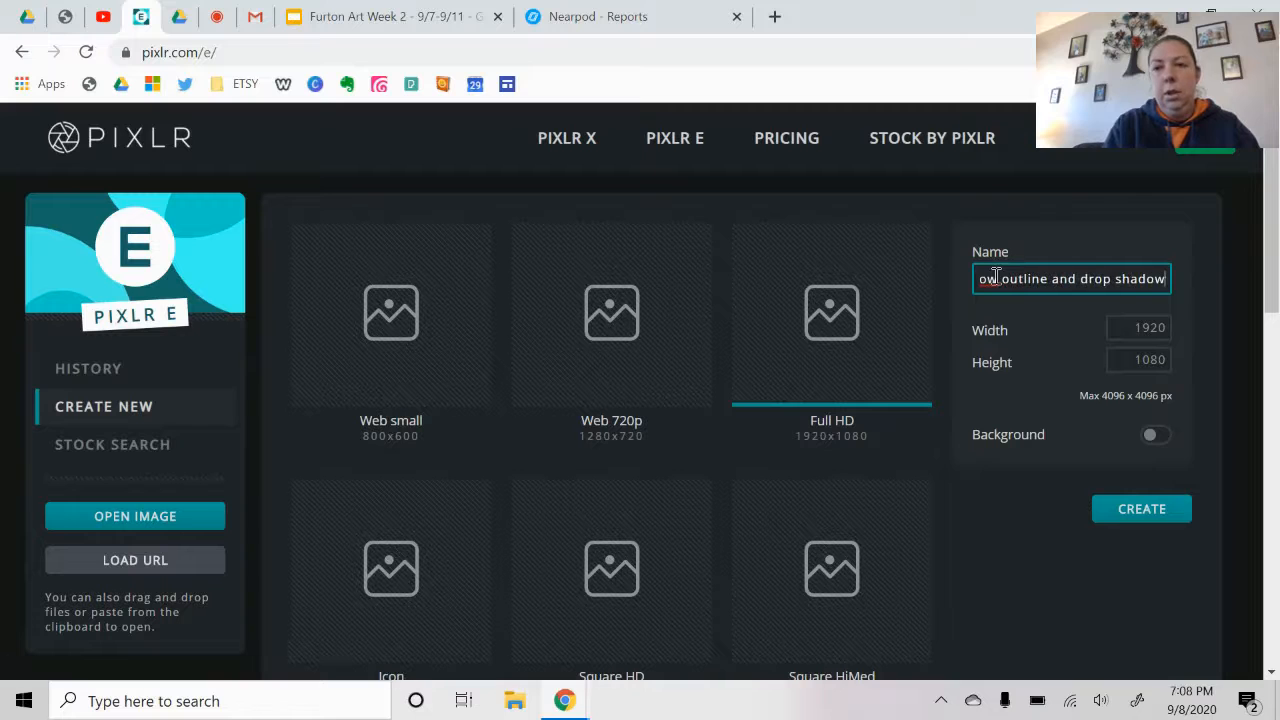
{"action": "type", "text": " Furton"}
{"action": "key", "text": "Tab"}
{"action": "key", "text": "Tab"}
{"action": "left_click", "coordinate": [1141, 509]}
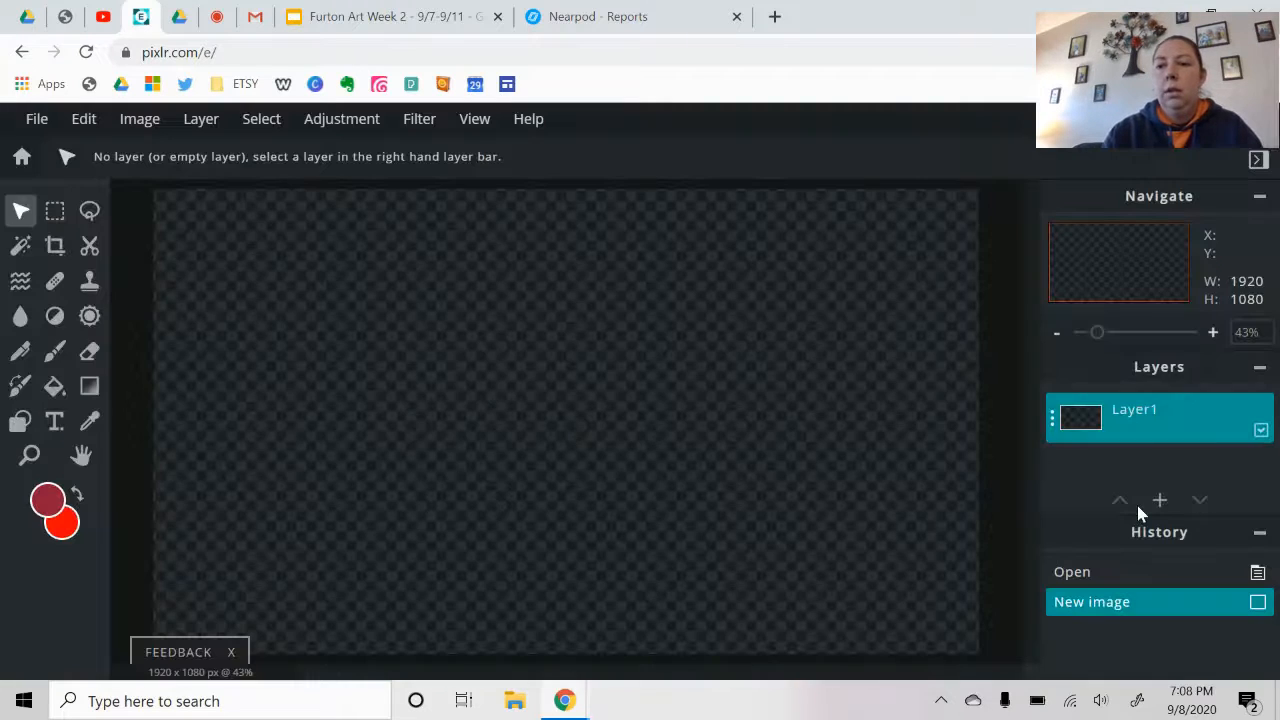
- Add the crouching Black Panther PNG from the Pixlr folder to the new canvas as an image layer
{"action": "left_click", "coordinate": [1160, 500]}
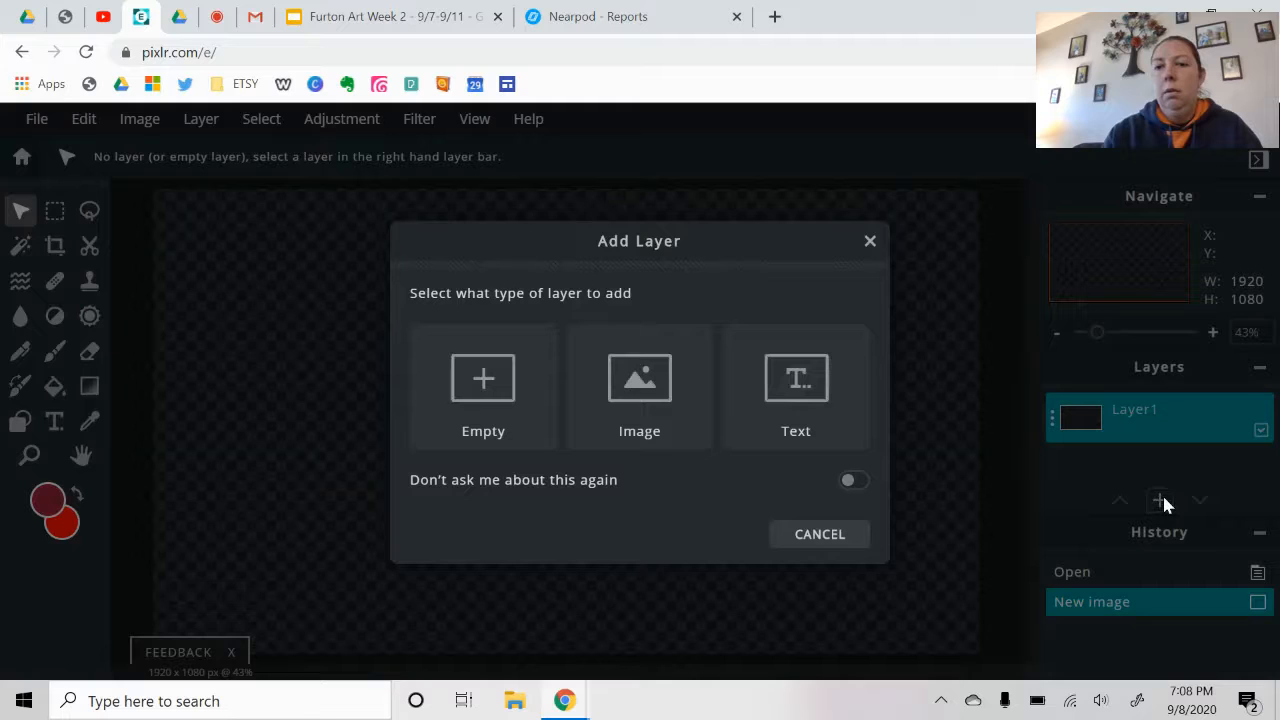
{"action": "left_click", "coordinate": [668, 391]}
{"action": "left_click", "coordinate": [551, 350]}
{"action": "double_click", "coordinate": [551, 350]}
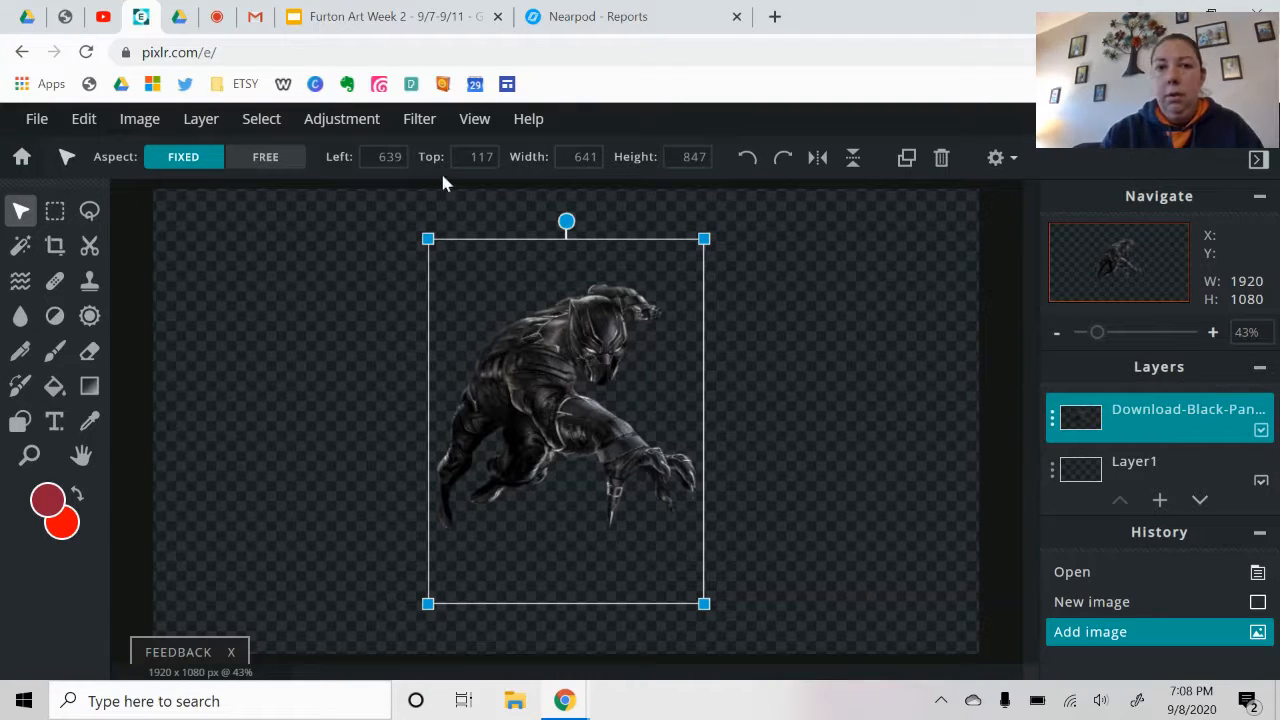
- Apply a white Outer glow filter to the Black Panther layer with size 17 px, feather 100% and opacity 100%
{"action": "left_click", "coordinate": [415, 122]}
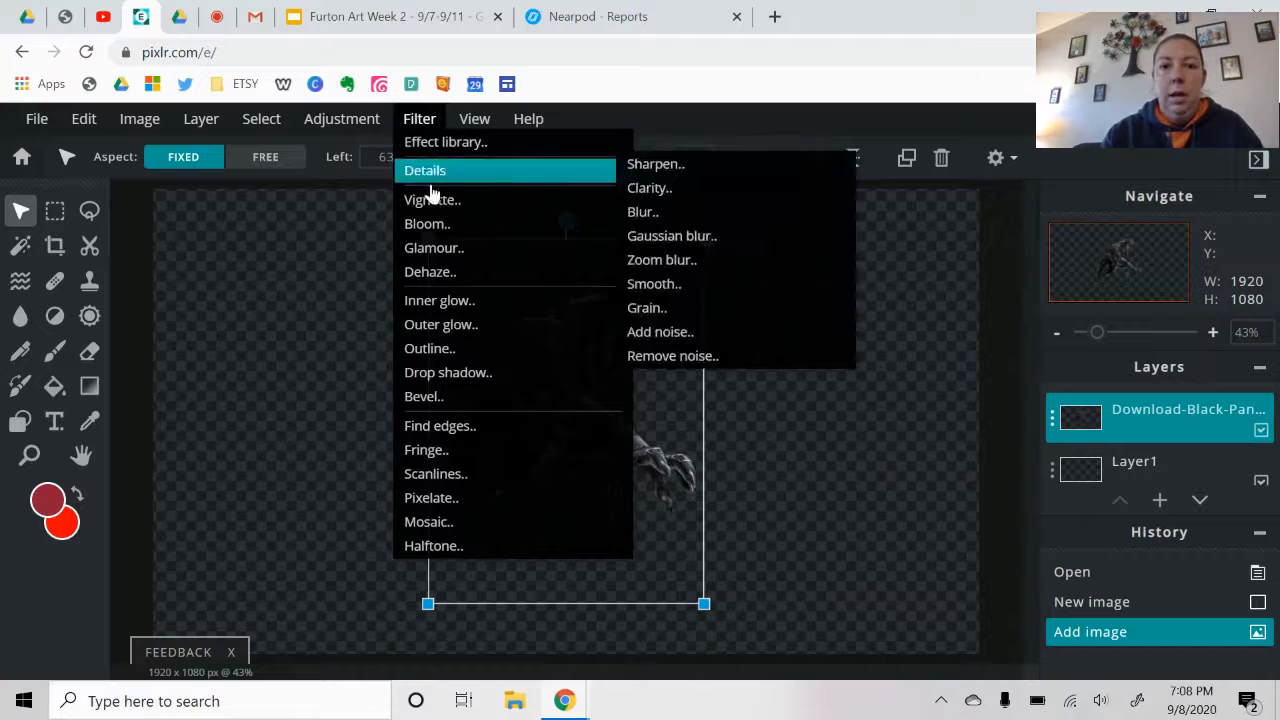
{"action": "left_click", "coordinate": [481, 327]}
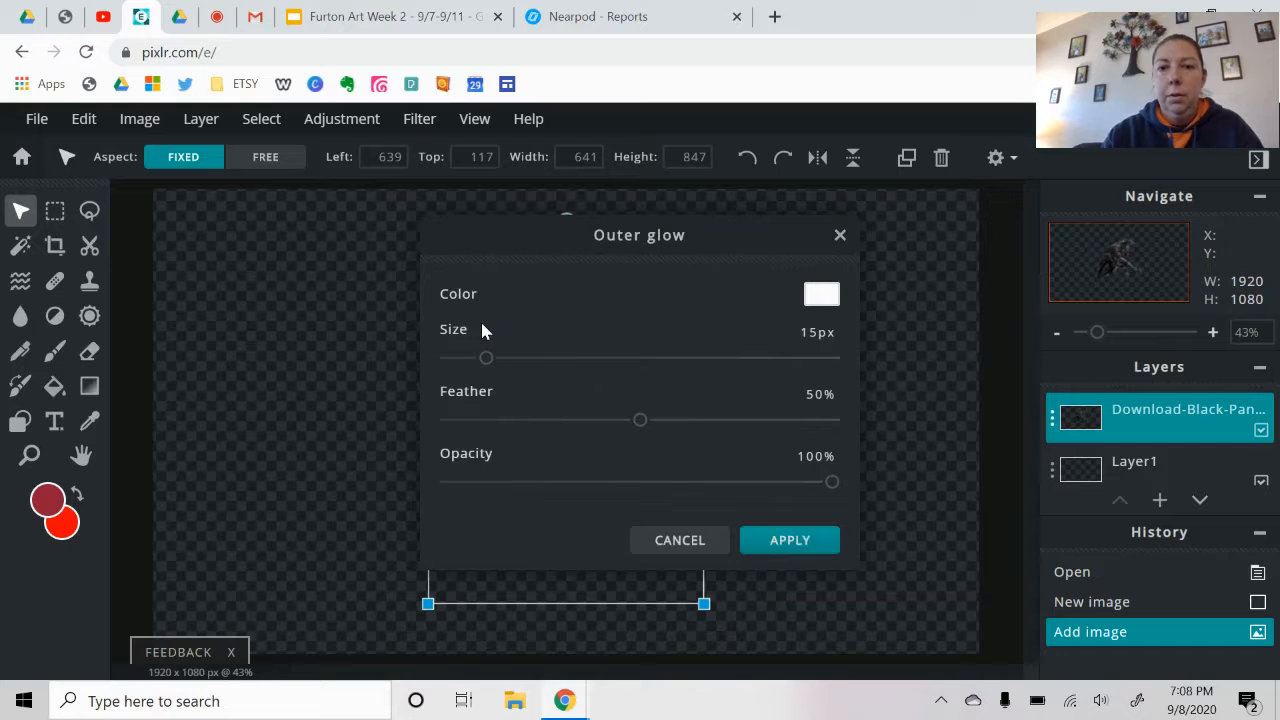
{"action": "left_click_drag", "start_coordinate": [595, 245], "coordinate": [907, 239]}
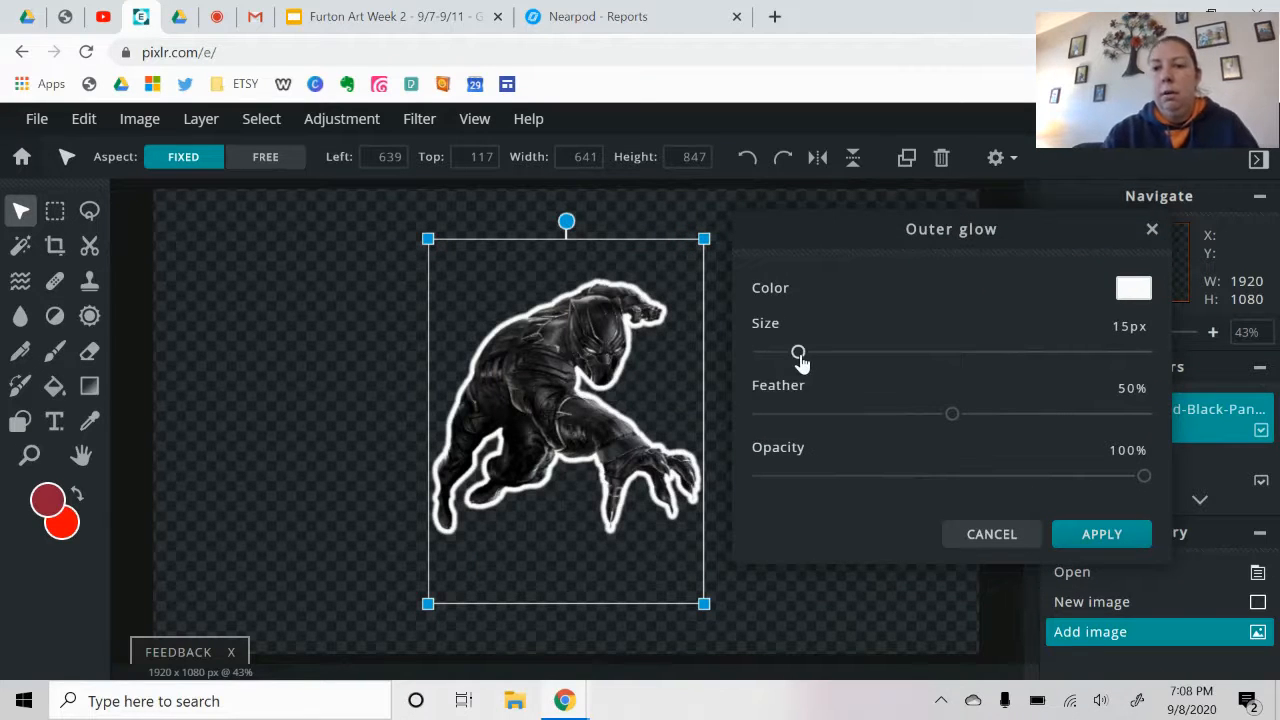
{"action": "mouse_move", "coordinate": [800, 360]}
{"action": "left_mouse_down"}
{"action": "mouse_move", "coordinate": [1020, 360]}
{"action": "mouse_move", "coordinate": [760, 371]}
{"action": "mouse_move", "coordinate": [789, 367]}
{"action": "left_mouse_up"}
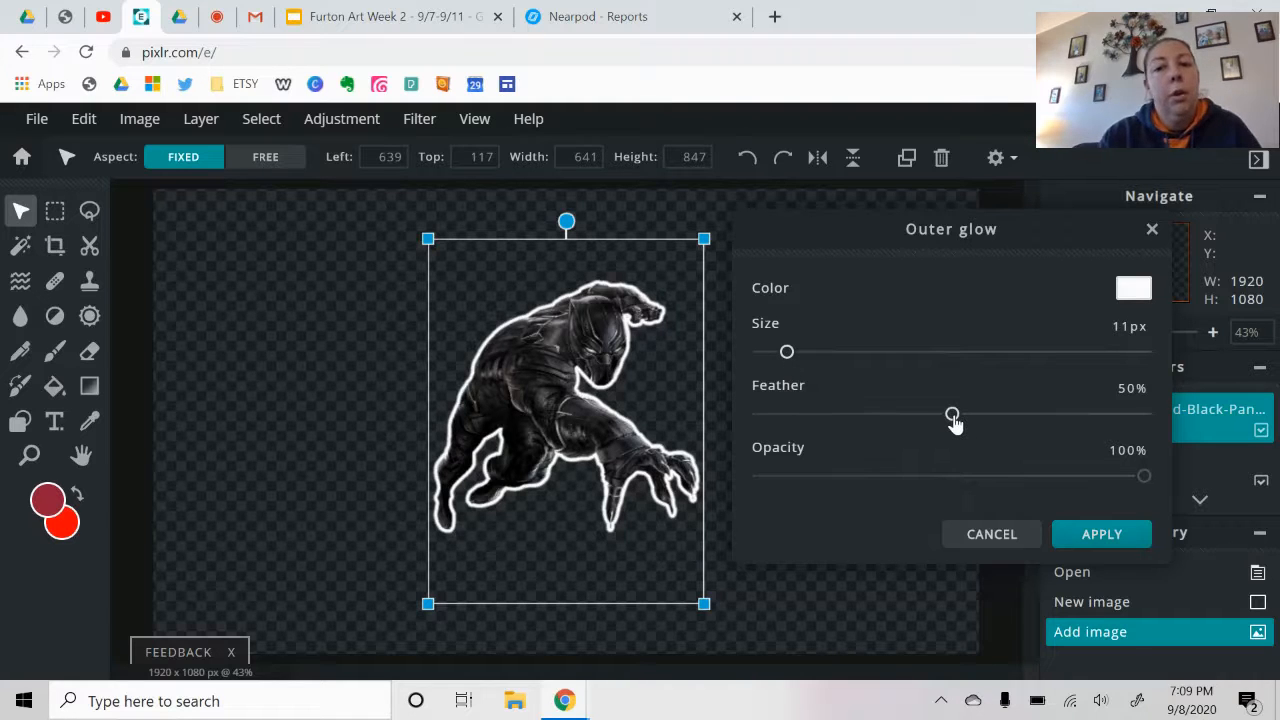
{"action": "left_click_drag", "start_coordinate": [953, 418], "coordinate": [1124, 418]}
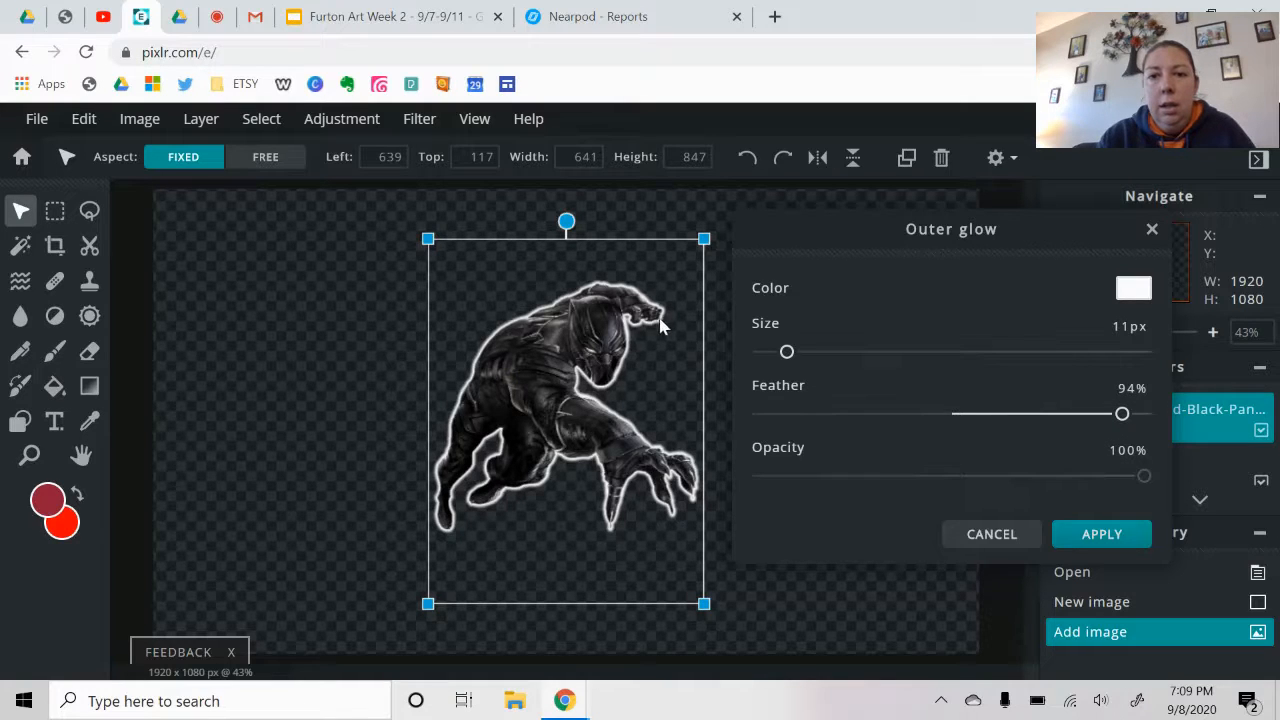
{"action": "left_click_drag", "start_coordinate": [788, 353], "coordinate": [802, 358]}
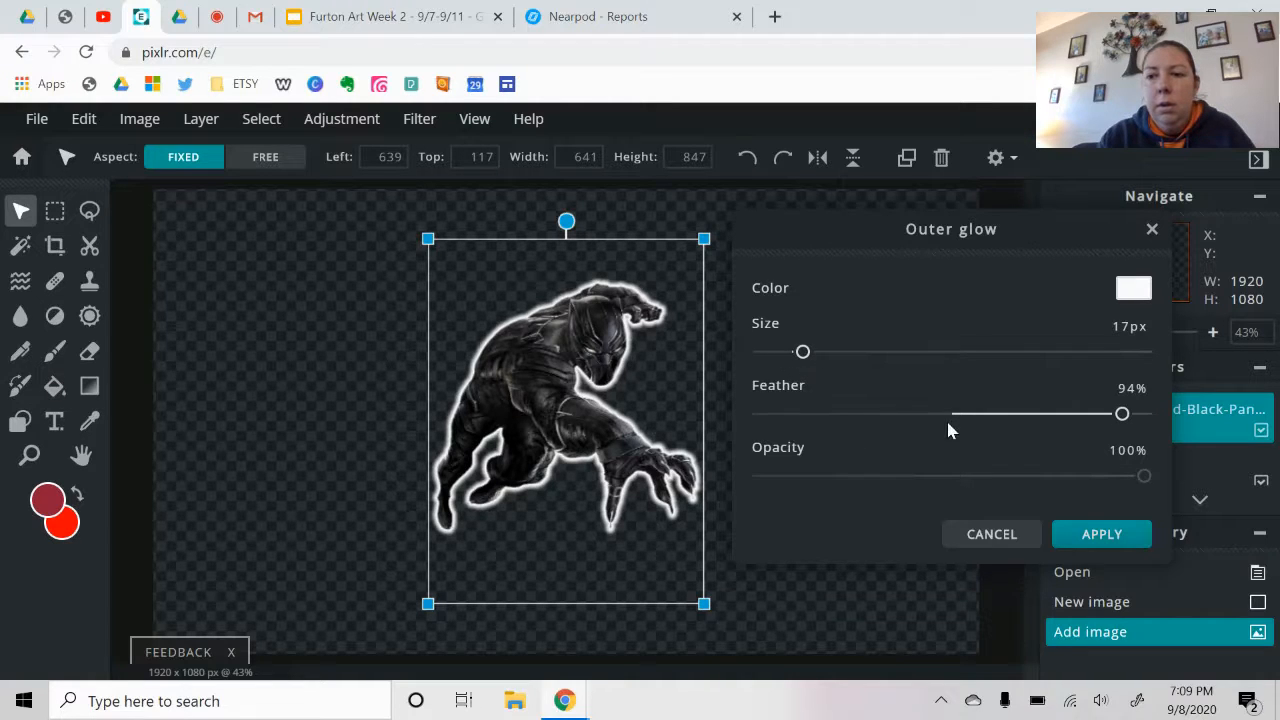
{"action": "left_click_drag", "start_coordinate": [1118, 418], "coordinate": [1146, 420]}
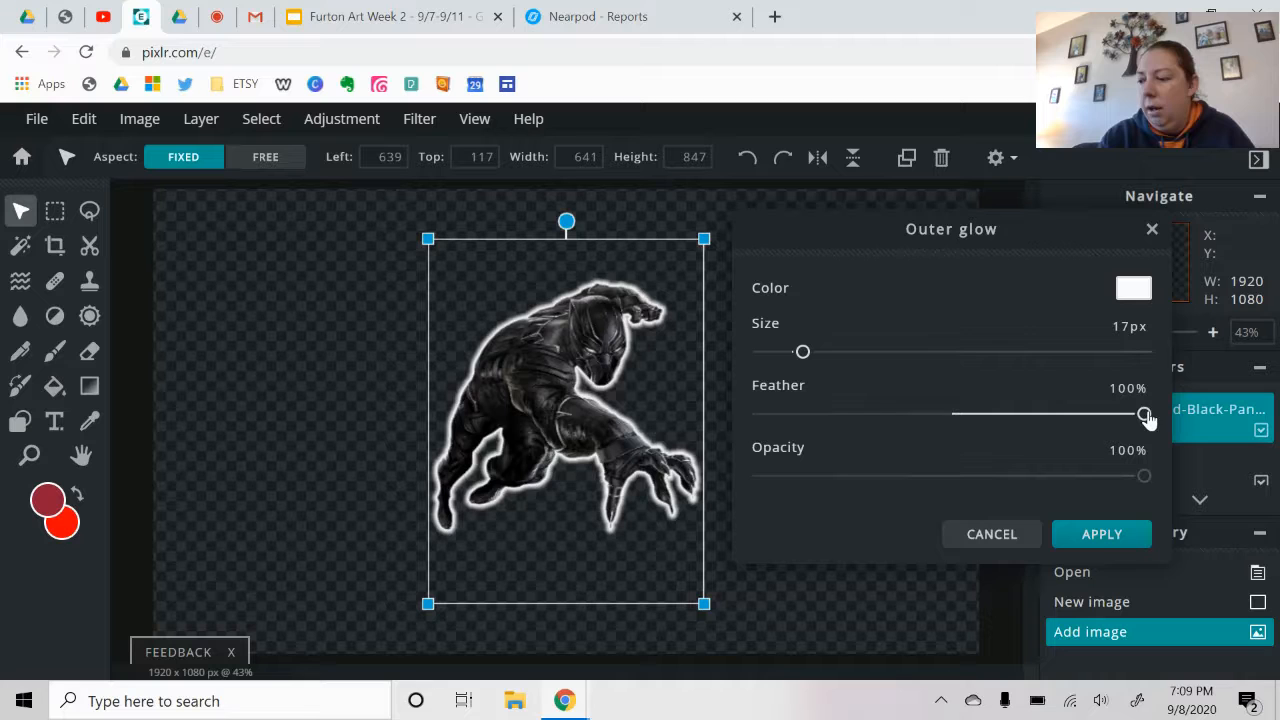
{"action": "left_click_drag", "start_coordinate": [1145, 484], "coordinate": [1178, 484]}
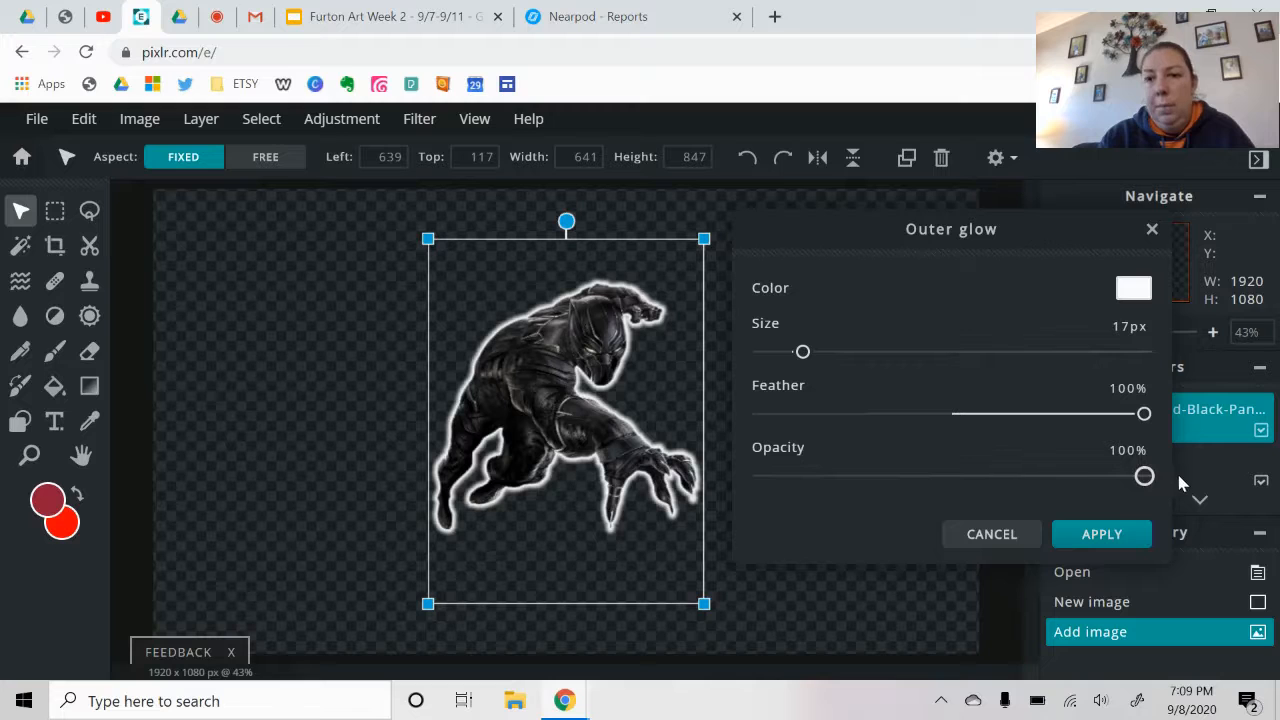
{"action": "left_click", "coordinate": [1104, 534]}
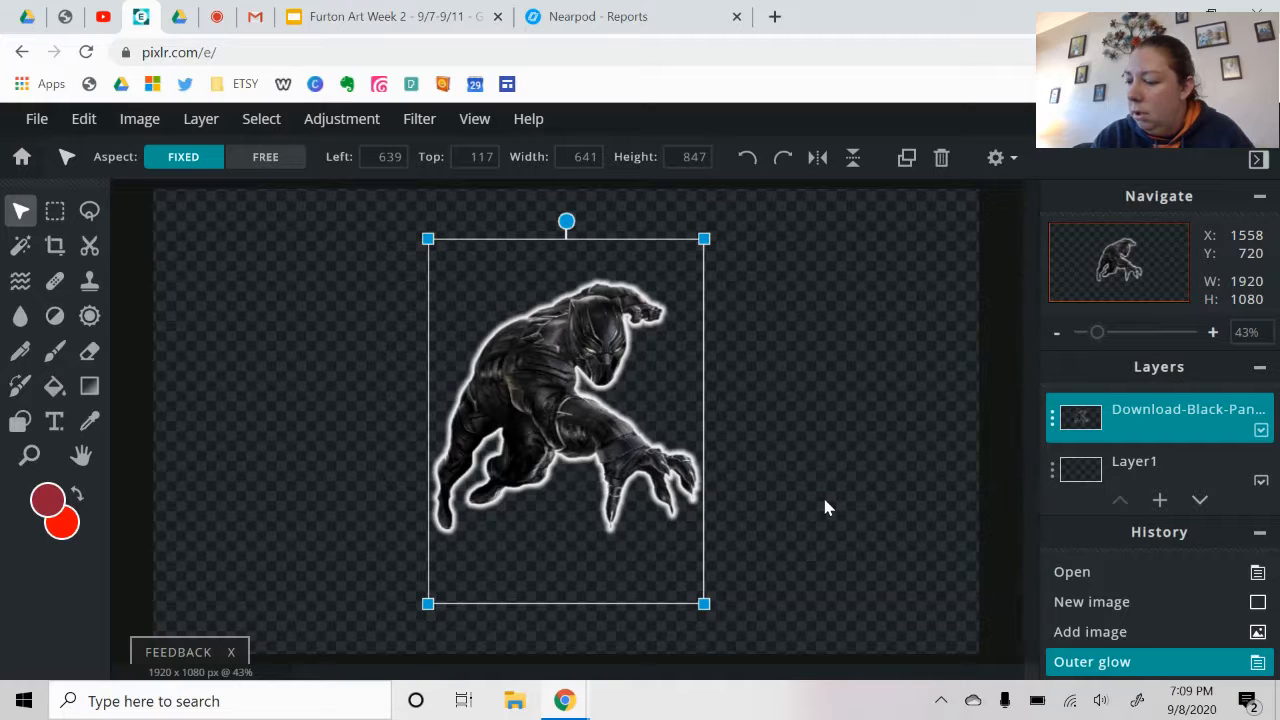
- Move the glowing Black Panther figure to the left side of the canvas and deselect its layer
{"action": "left_click_drag", "start_coordinate": [617, 431], "coordinate": [352, 428]}
{"action": "left_click", "coordinate": [1041, 546]}
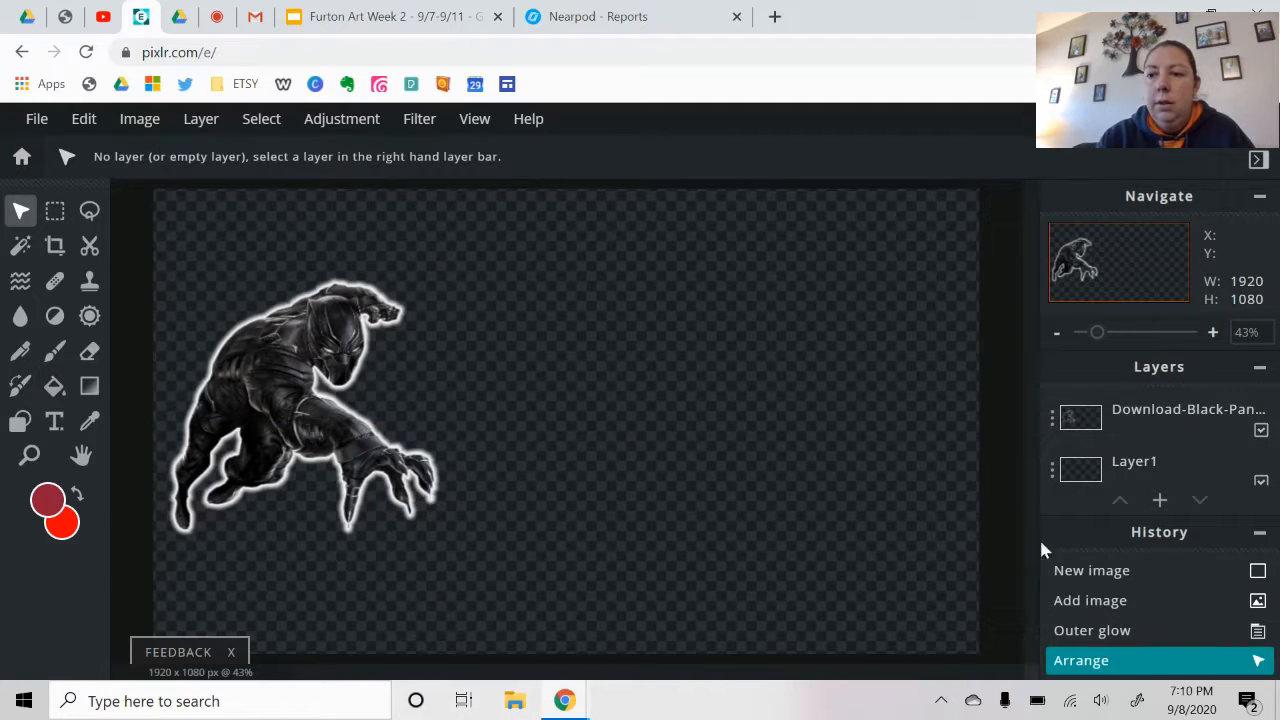
- Add the standing Black Panther PNG whose name starts with "captain_america" from the Pixlr folder as a new image layer
{"action": "left_click", "coordinate": [1160, 500]}
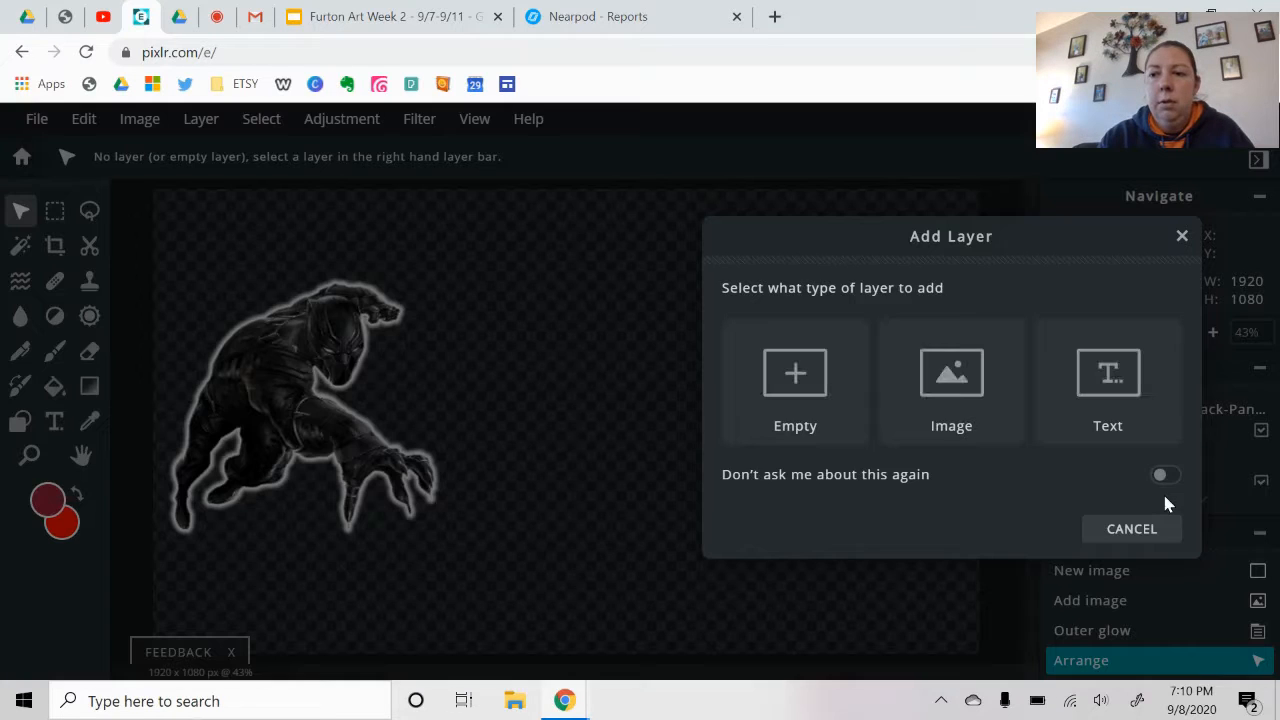
{"action": "left_click", "coordinate": [963, 412]}
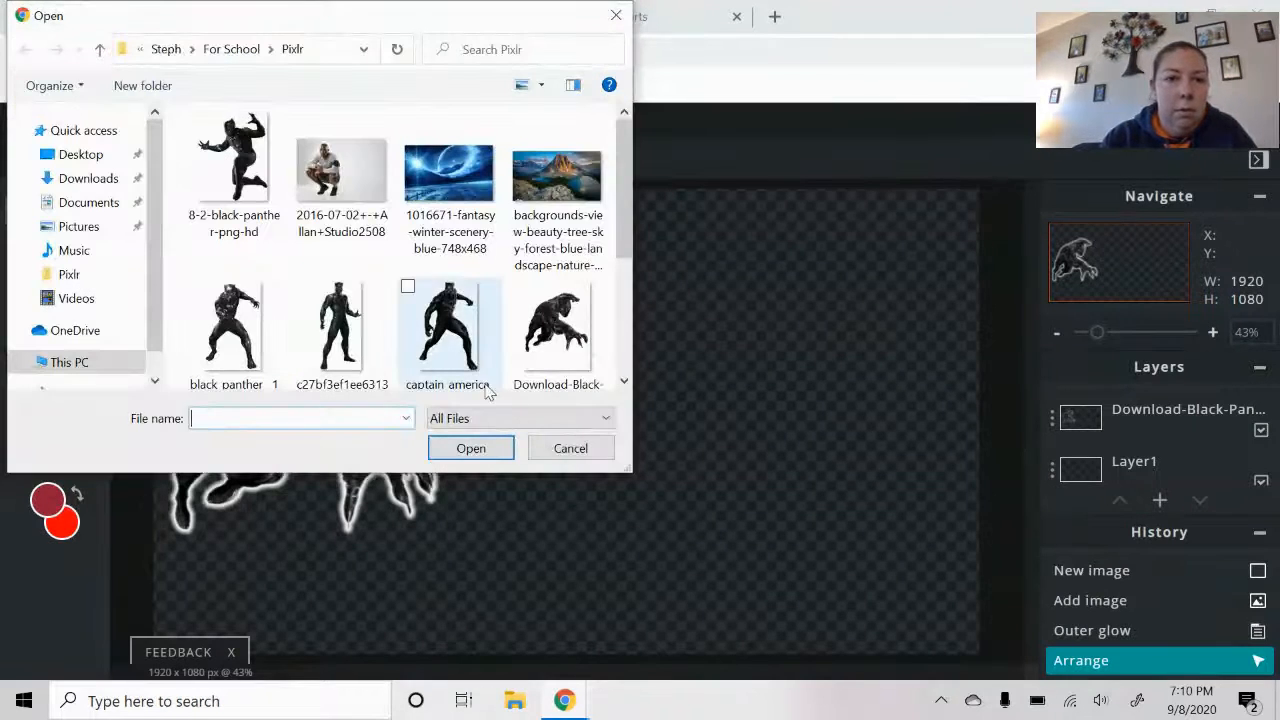
{"action": "double_click", "coordinate": [447, 338]}
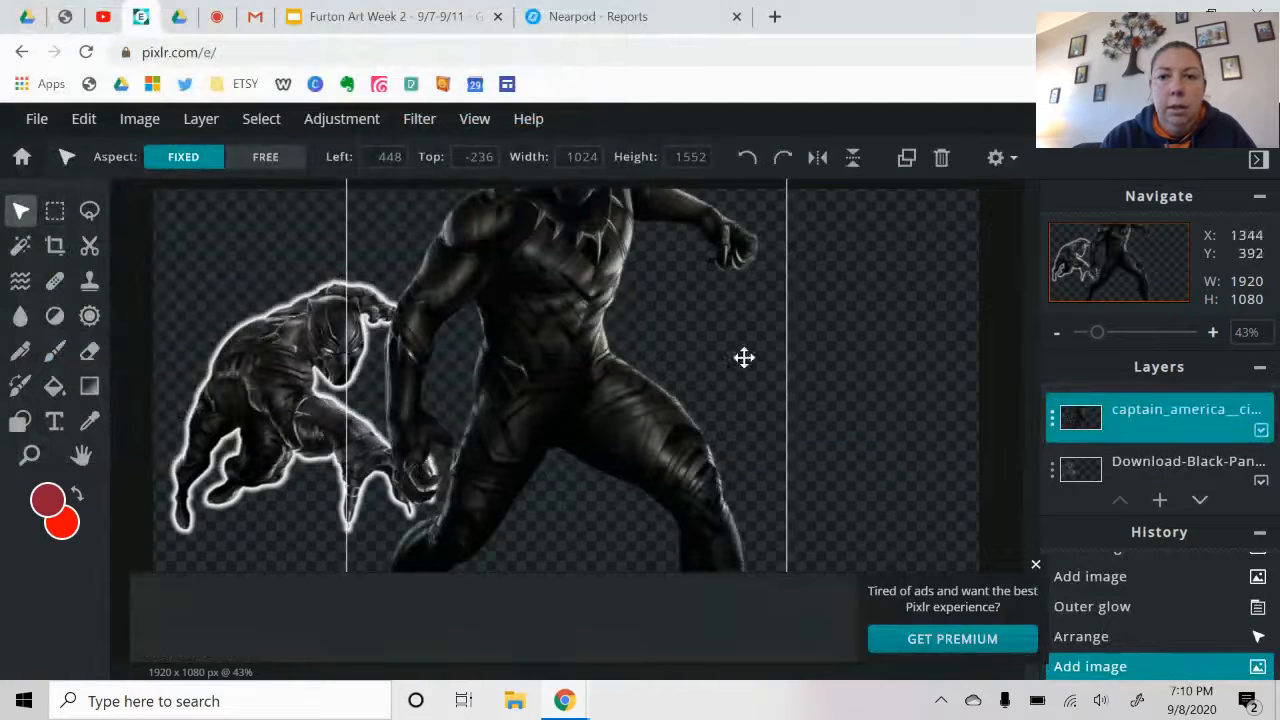
- Scale the standing Black Panther down to about 571 x 865 px and place it beside the glowing figure, near the canvas centre
{"action": "left_click_drag", "start_coordinate": [626, 277], "coordinate": [669, 437]}
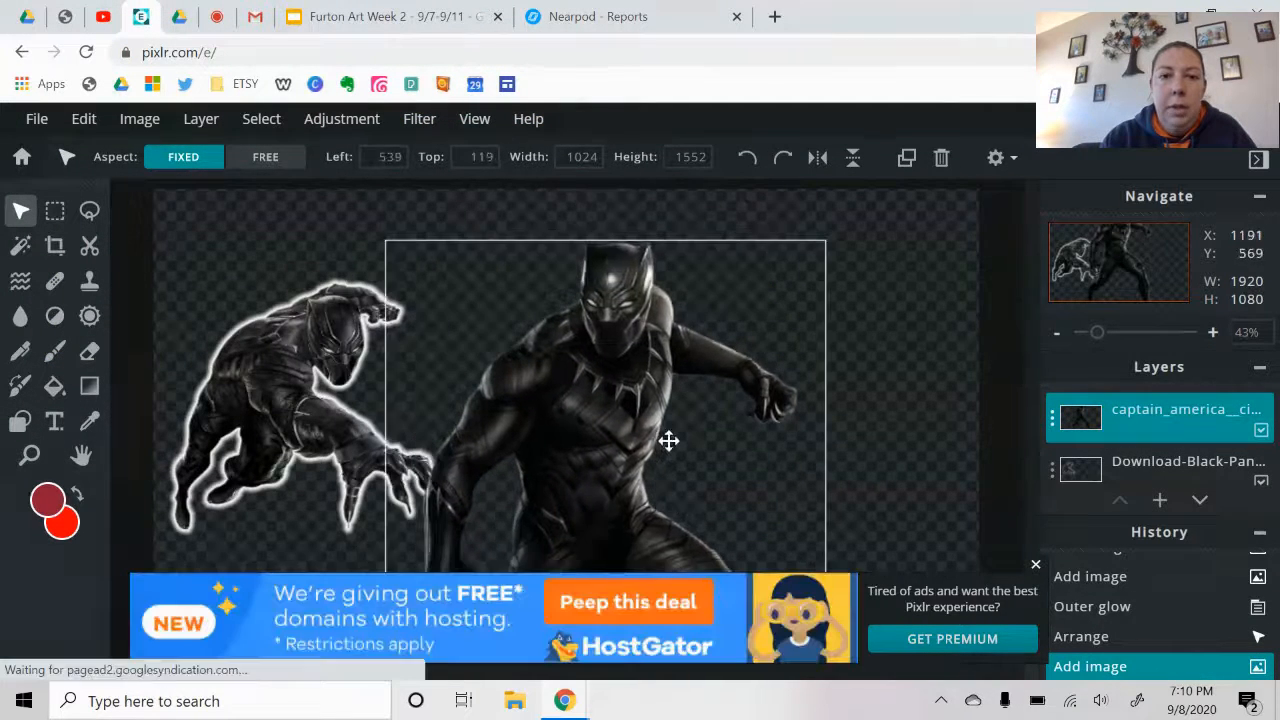
{"action": "left_click_drag", "start_coordinate": [388, 253], "coordinate": [591, 462]}
{"action": "left_click_drag", "start_coordinate": [689, 531], "coordinate": [535, 217]}
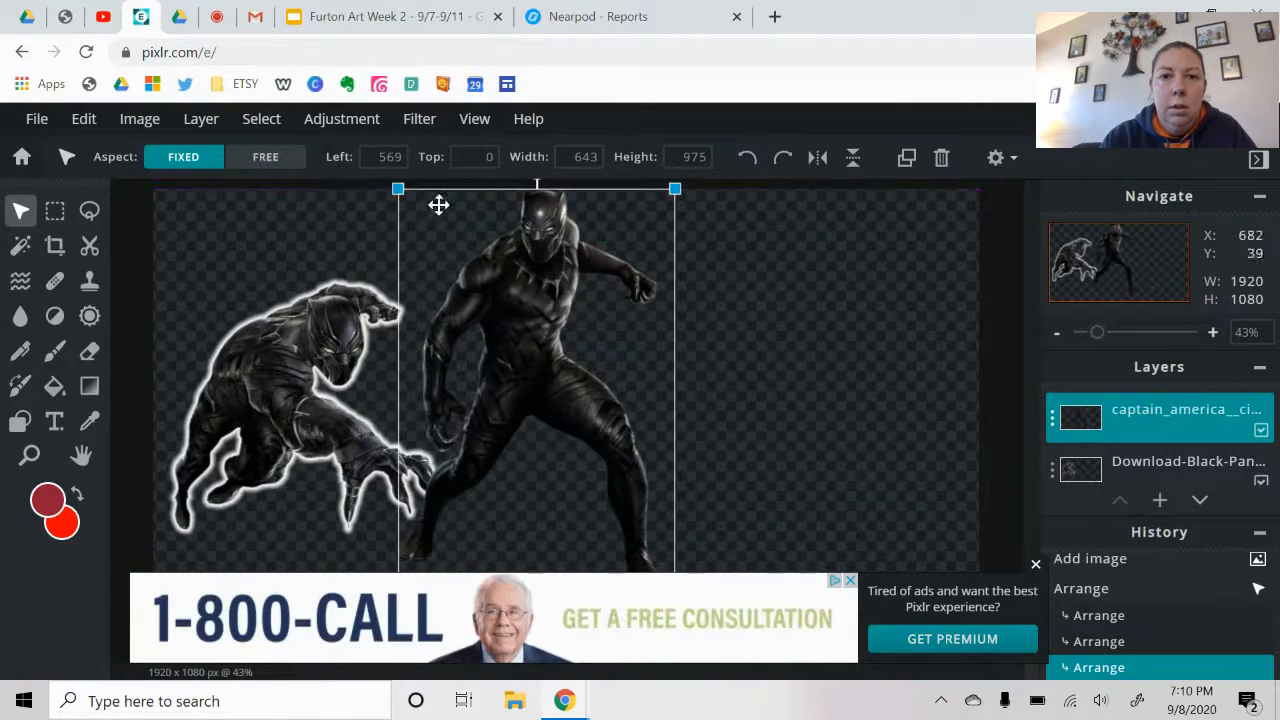
{"action": "left_click_drag", "start_coordinate": [400, 189], "coordinate": [431, 236]}
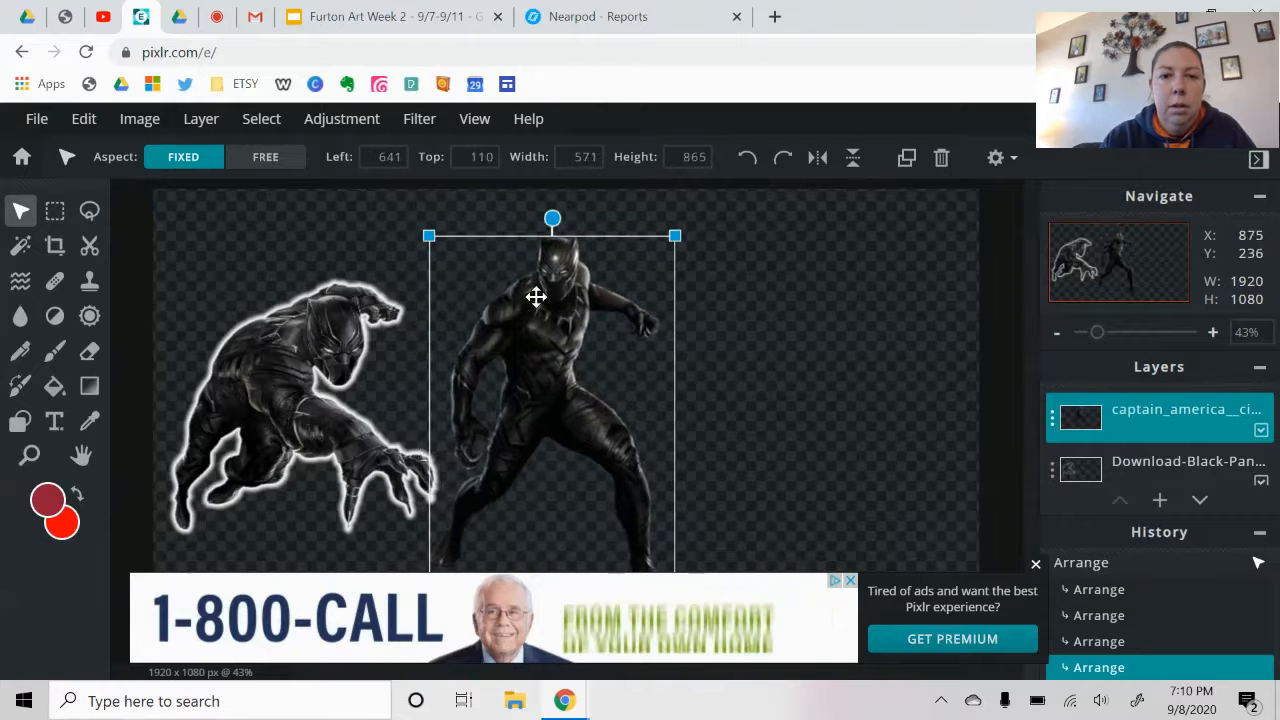
{"action": "left_click_drag", "start_coordinate": [550, 320], "coordinate": [535, 290]}
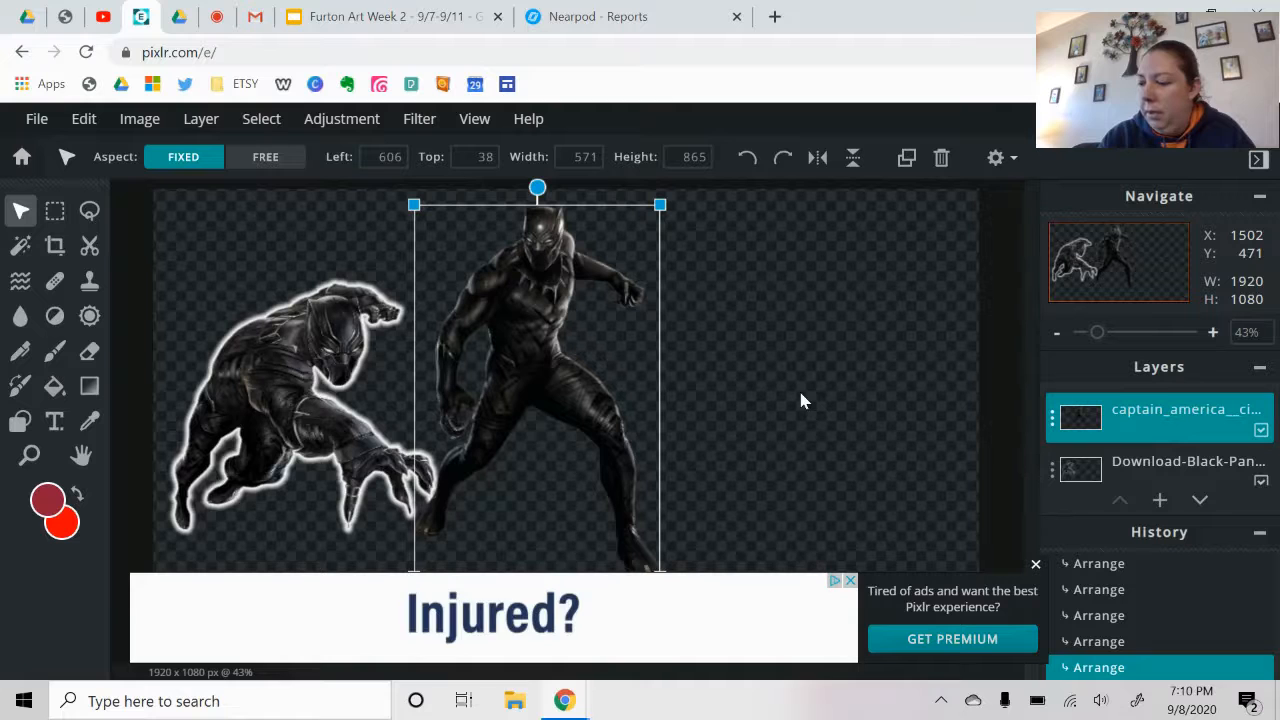
- Apply an Outline filter to the standing Black Panther with bright purple #CD06FA, size 13 and opacity 100%
{"action": "left_click", "coordinate": [418, 121]}
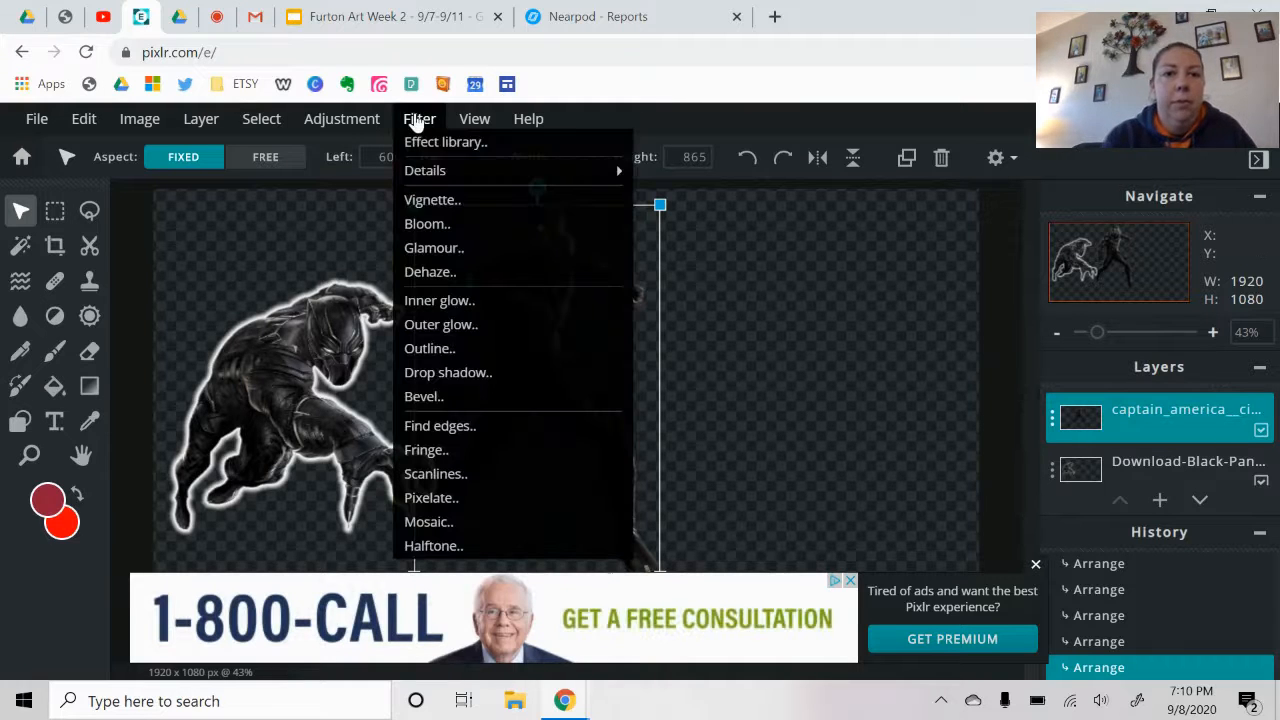
{"action": "left_click", "coordinate": [441, 350]}
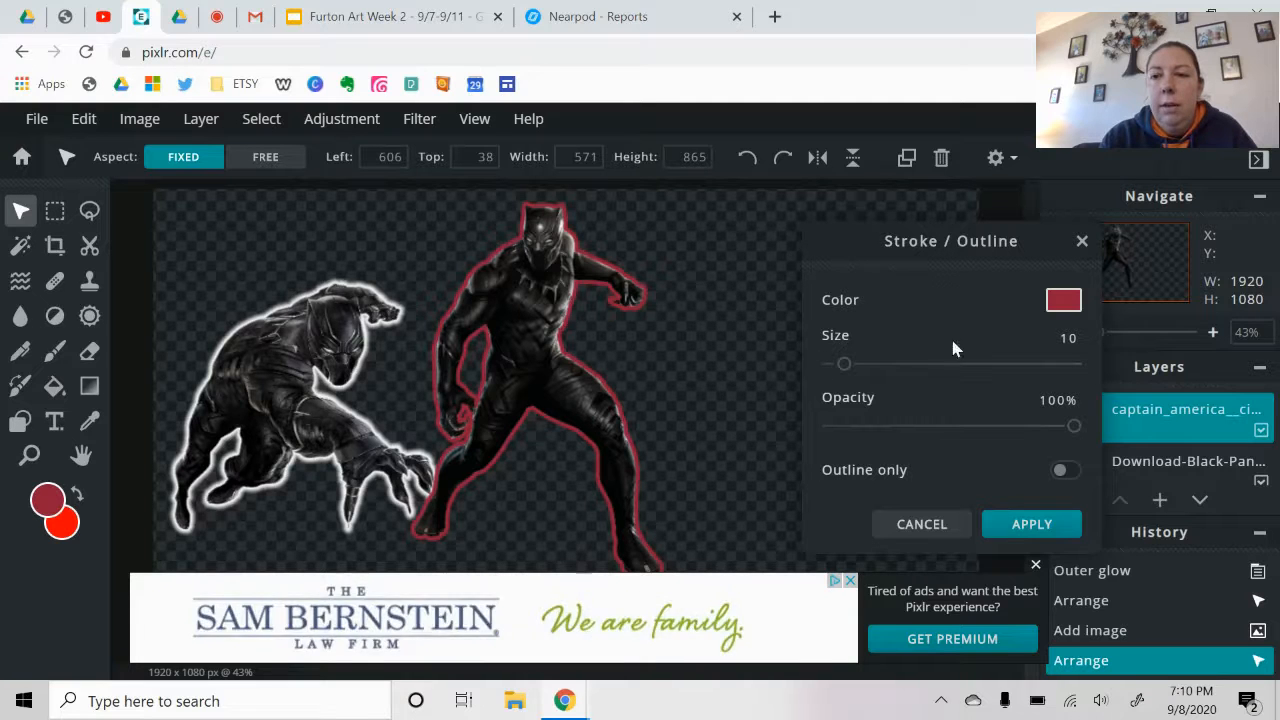
{"action": "left_click", "coordinate": [1063, 300]}
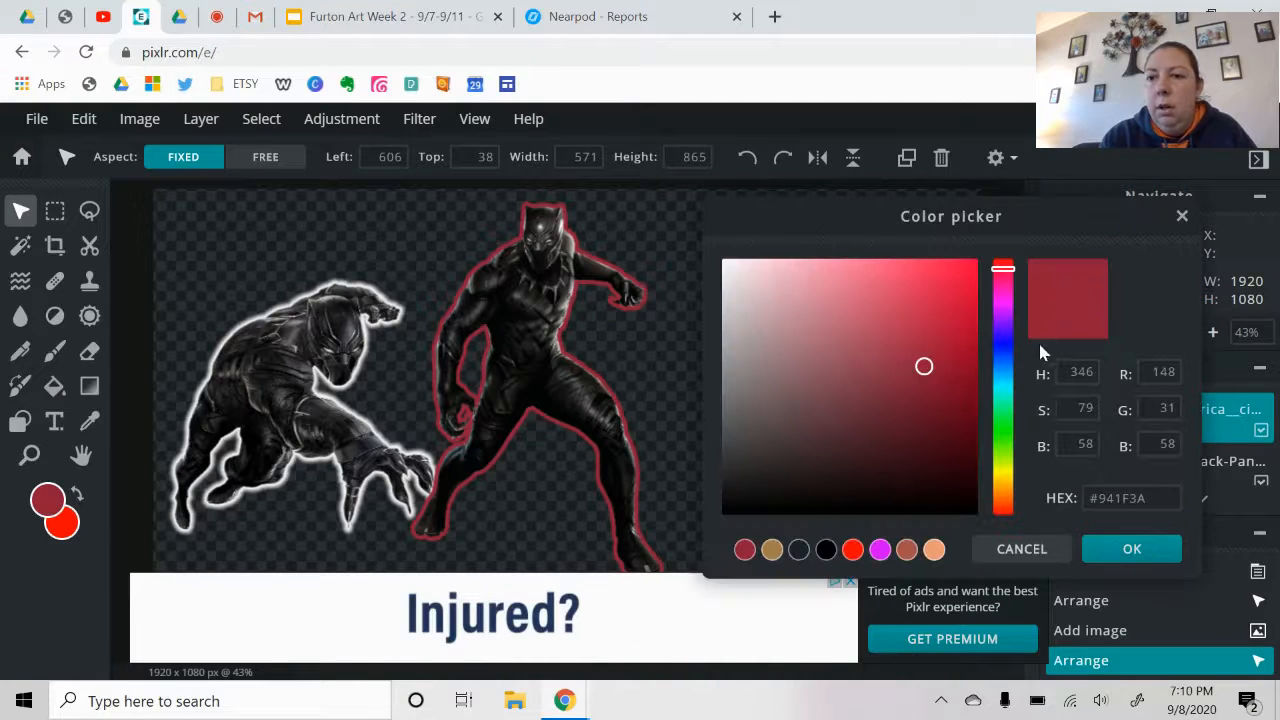
{"action": "left_click", "coordinate": [1004, 313]}
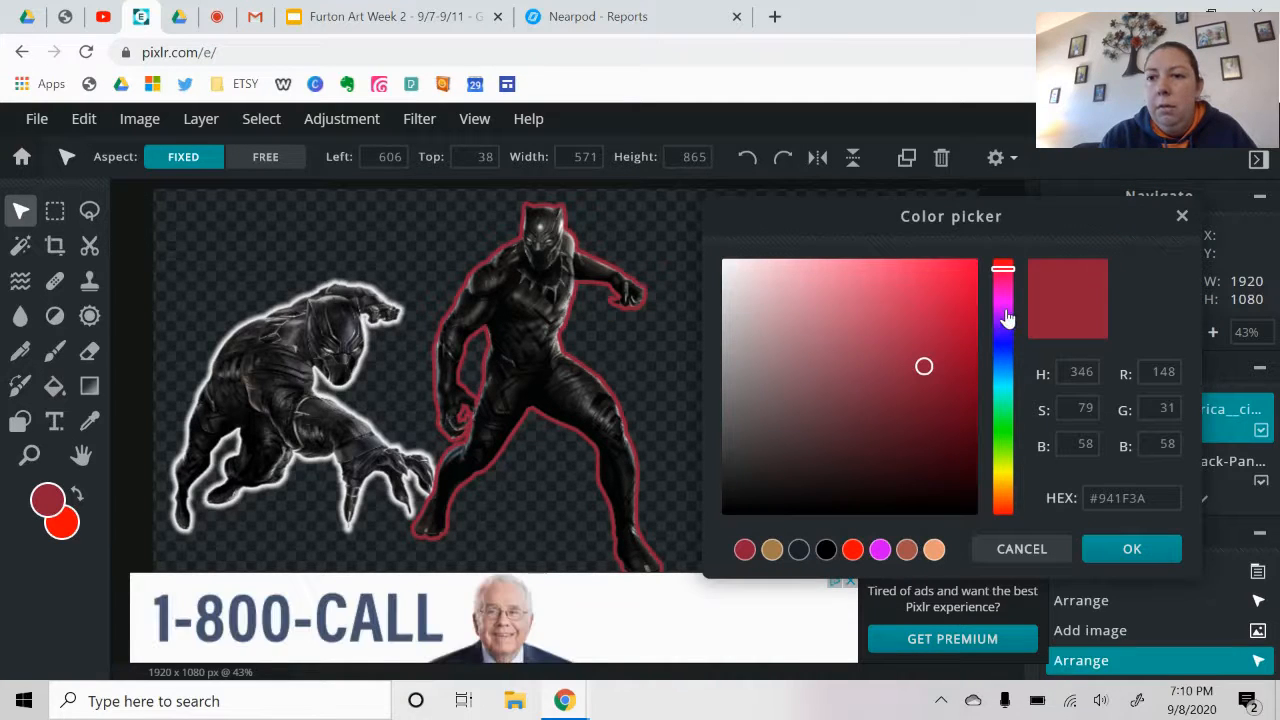
{"action": "left_click", "coordinate": [970, 265]}
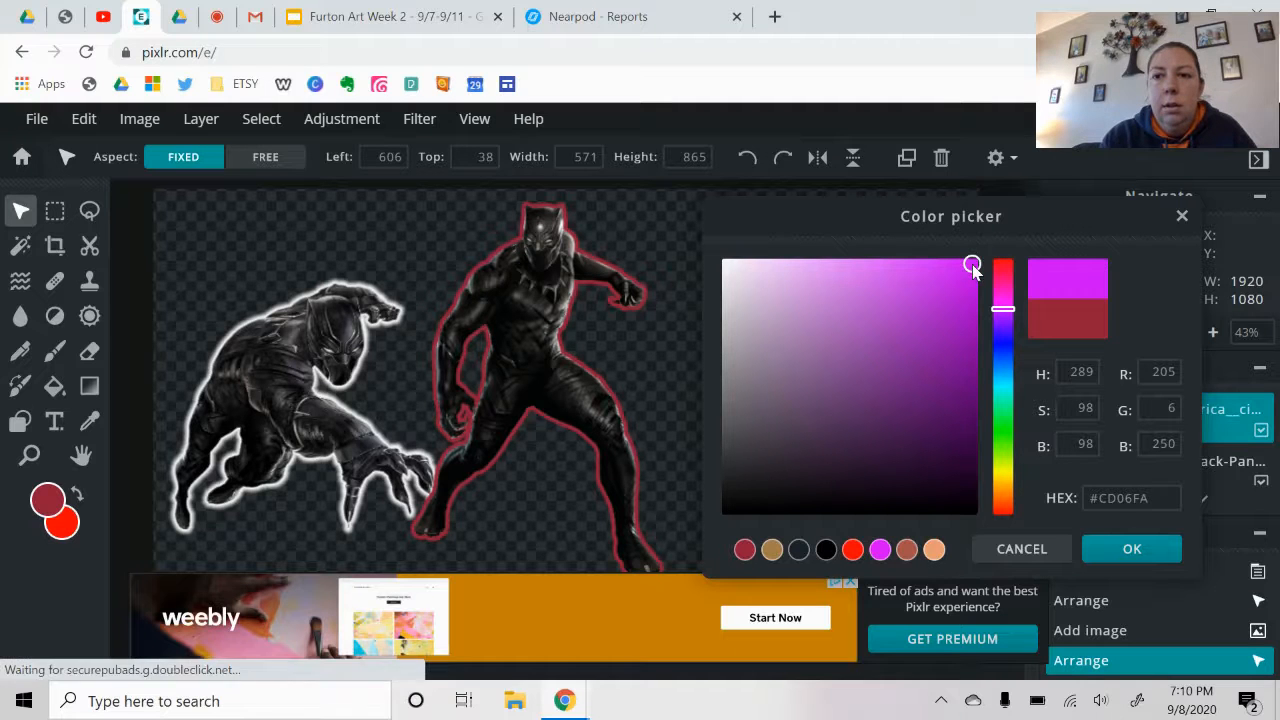
{"action": "left_click", "coordinate": [1124, 546]}
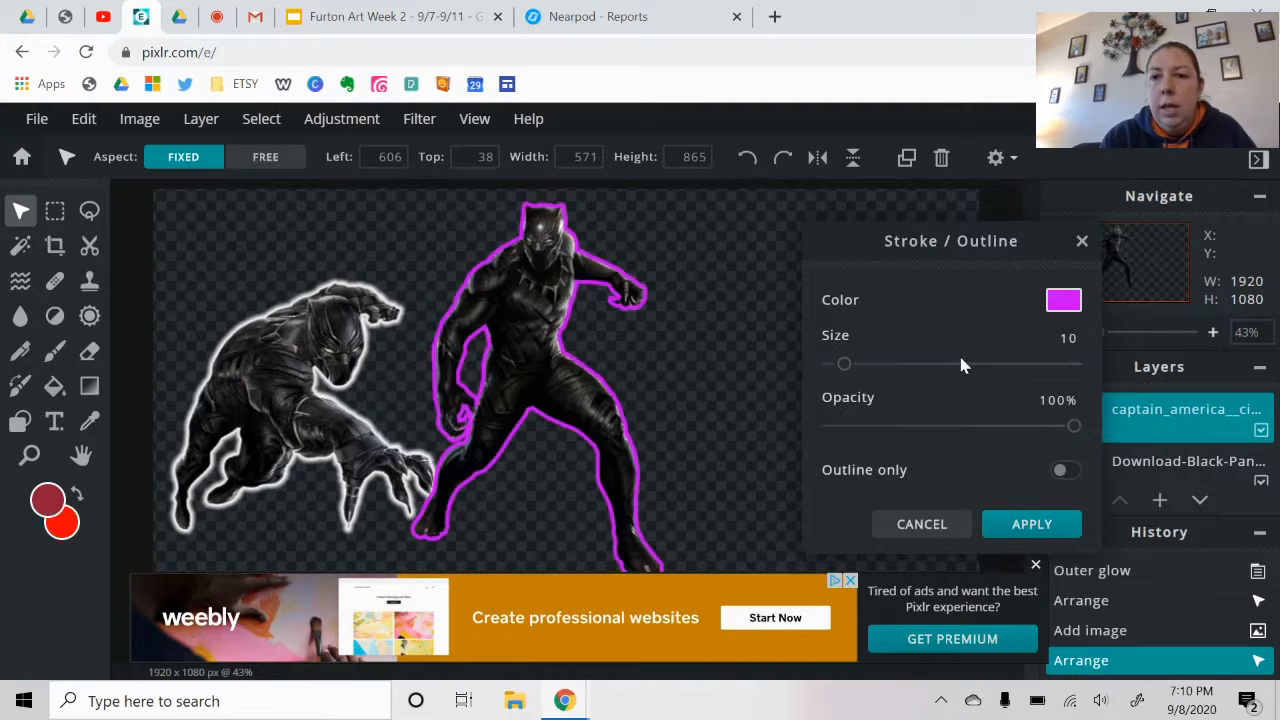
{"action": "left_click_drag", "start_coordinate": [843, 365], "coordinate": [848, 367]}
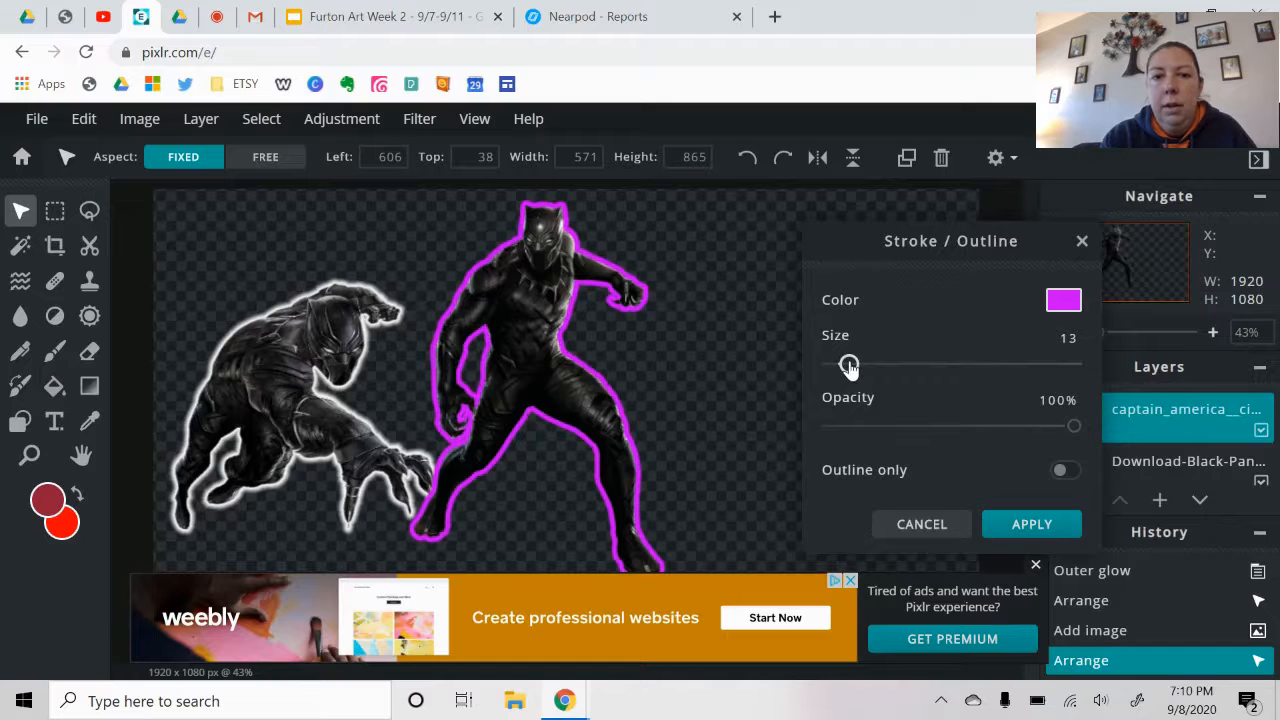
{"action": "mouse_move", "coordinate": [1074, 428]}
{"action": "left_mouse_down"}
{"action": "mouse_move", "coordinate": [990, 446]}
{"action": "mouse_move", "coordinate": [866, 432]}
{"action": "mouse_move", "coordinate": [1086, 432]}
{"action": "left_mouse_up"}
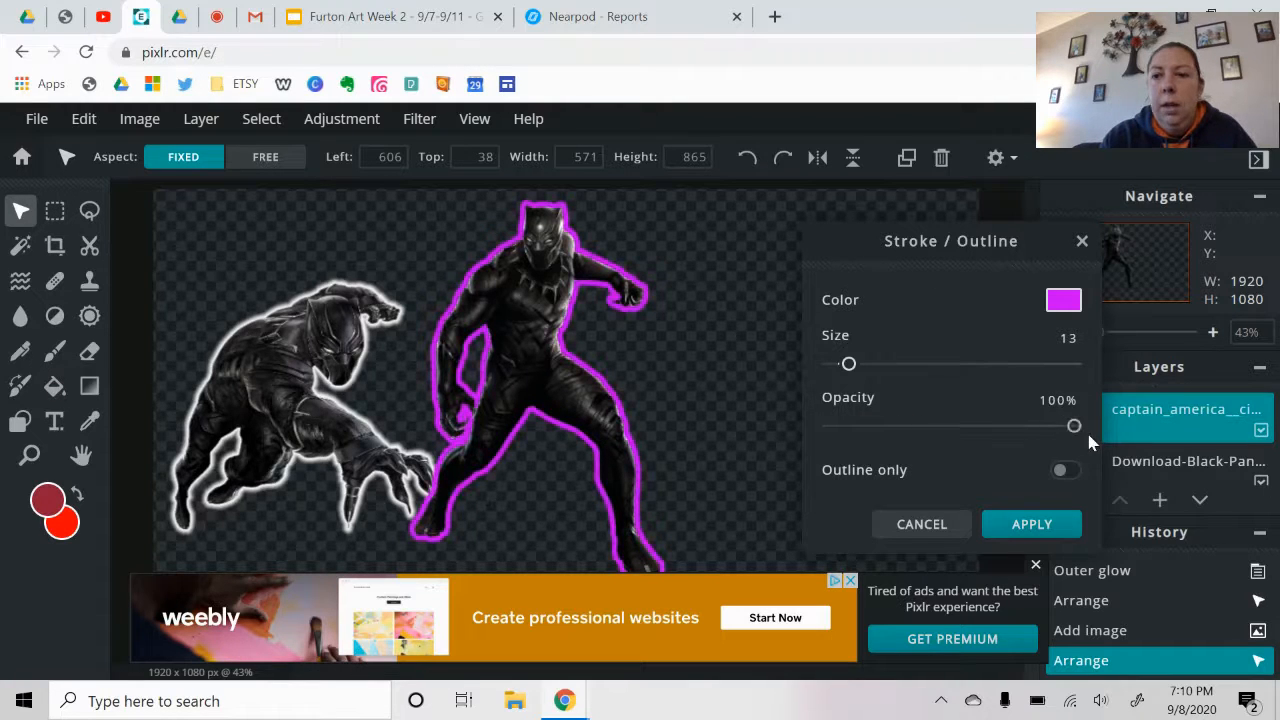
{"action": "left_click", "coordinate": [1031, 524]}
- Move the outlined Black Panther slightly down, deselect its layer and dismiss the advertisement covering the canvas
{"action": "left_click_drag", "start_coordinate": [566, 394], "coordinate": [566, 408]}
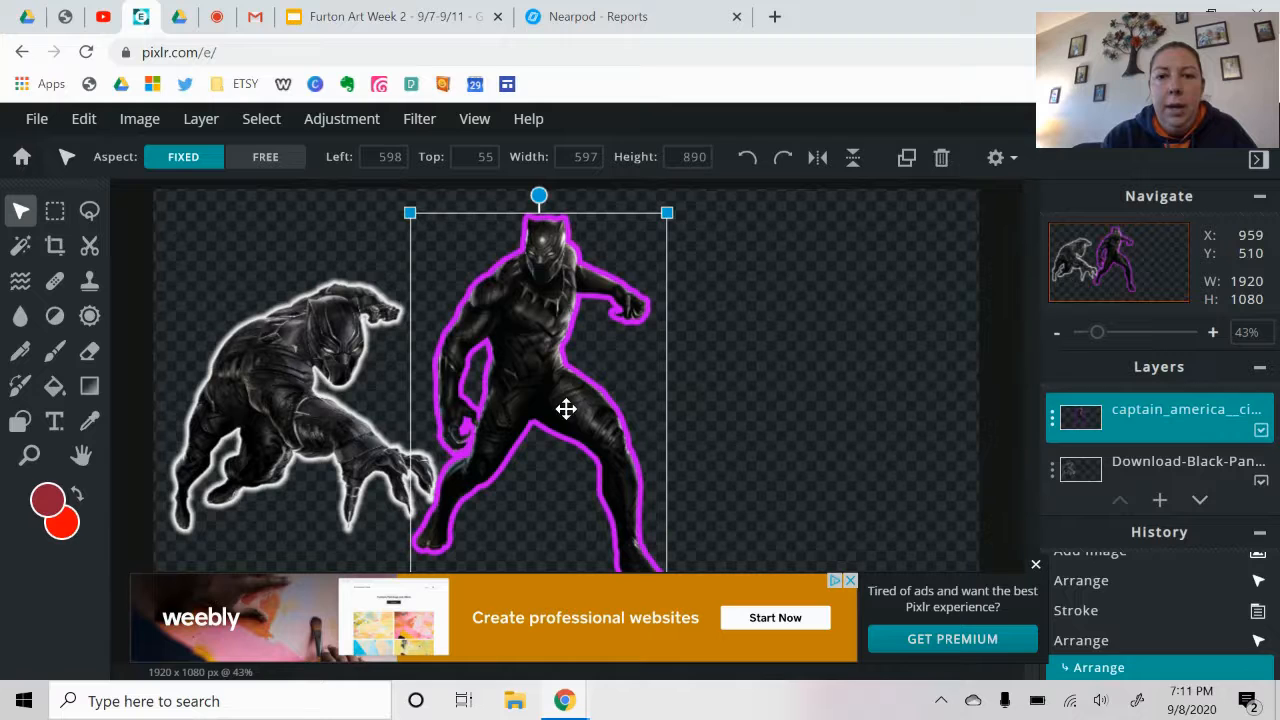
{"action": "left_click", "coordinate": [731, 410]}
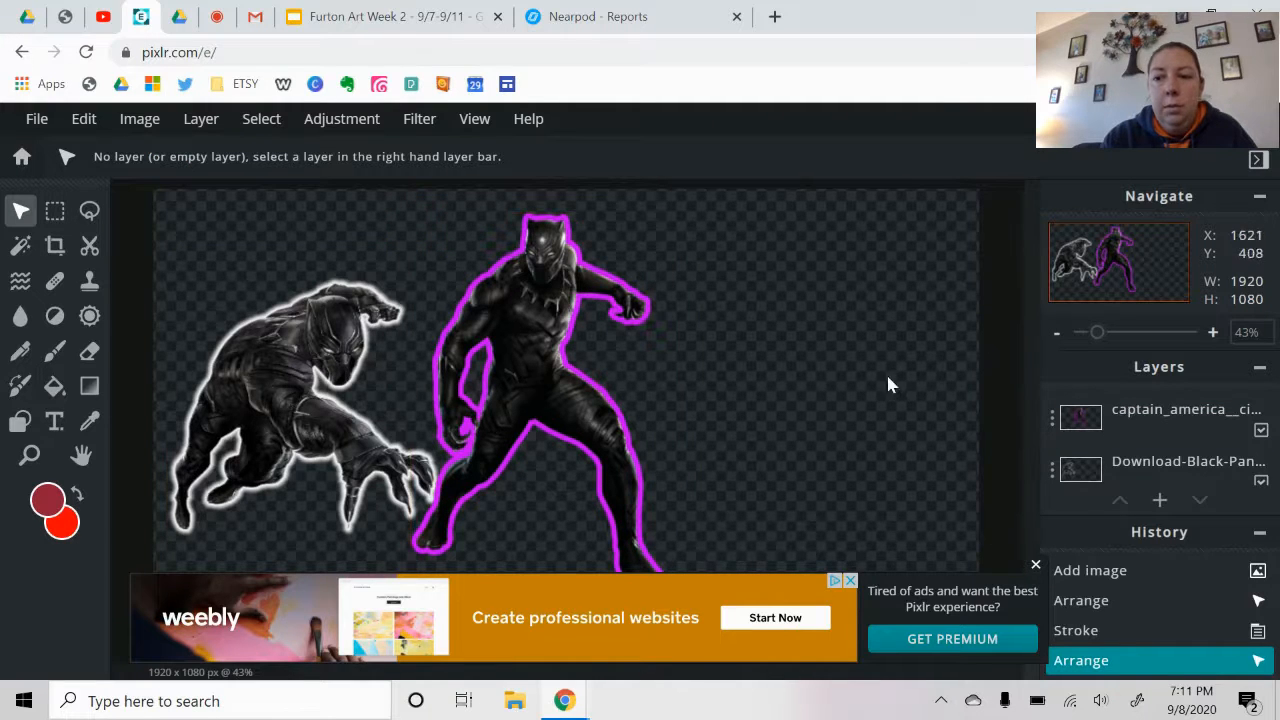
{"action": "left_click", "coordinate": [1036, 569]}
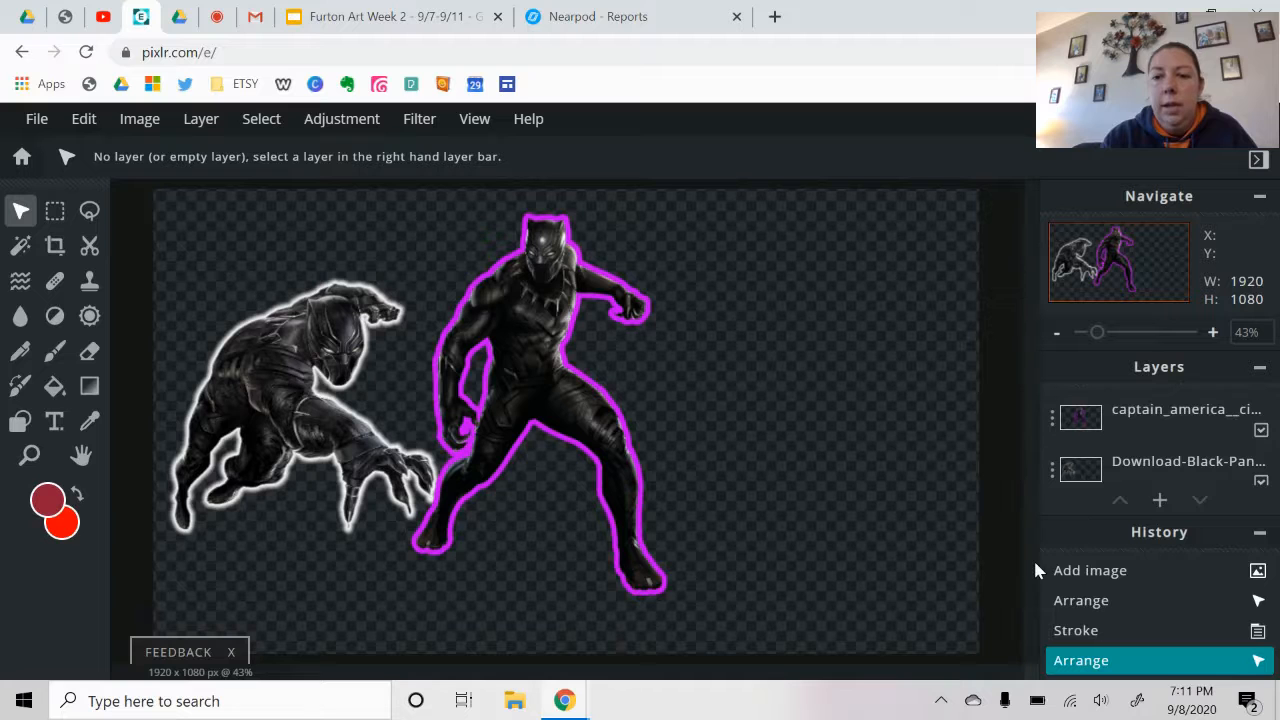
- Add 8-2-black-panther-png-hd as an image layer, scaled to about 664 x 843 px on the right side of the canvas
{"action": "left_click", "coordinate": [1168, 503]}
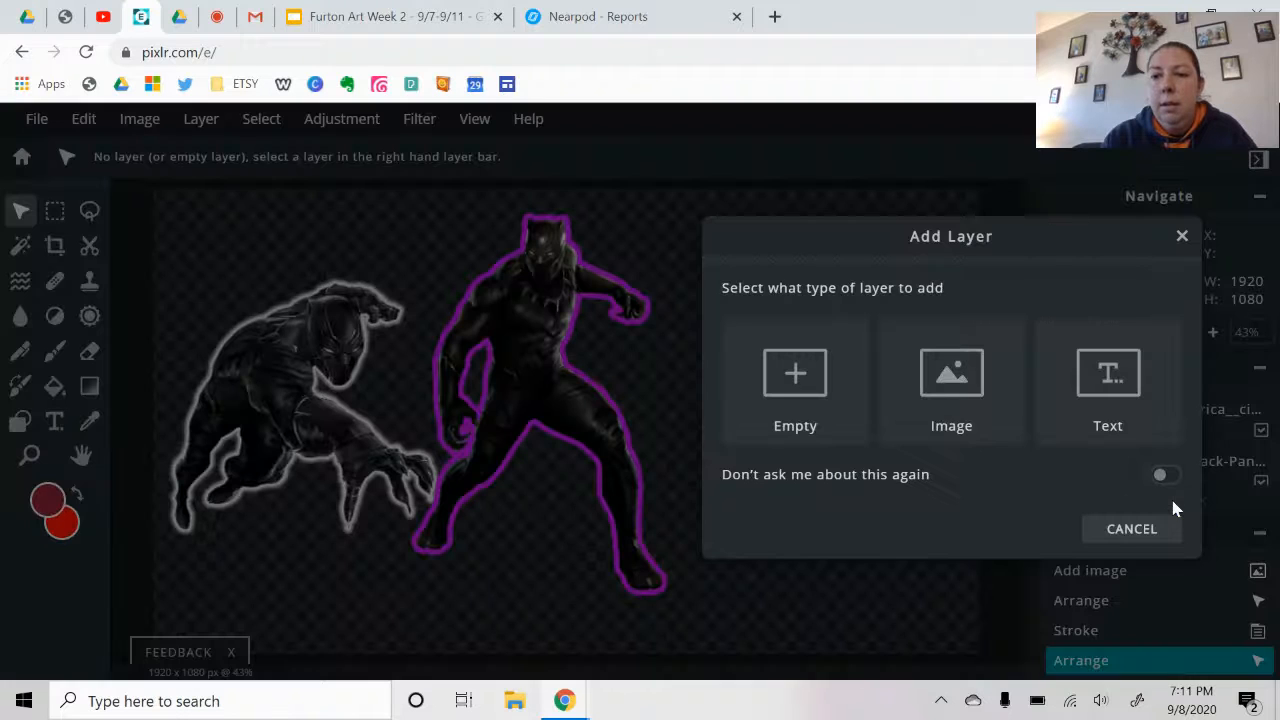
{"action": "left_click", "coordinate": [951, 398]}
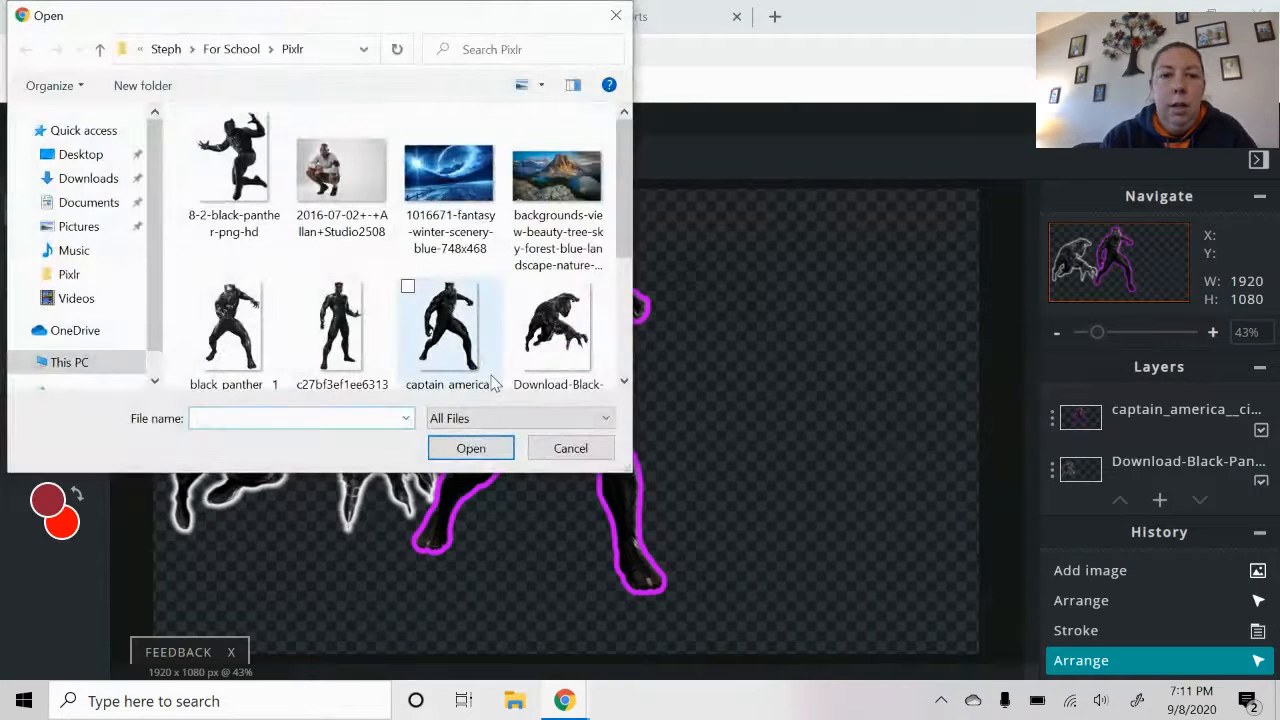
{"action": "double_click", "coordinate": [240, 172]}
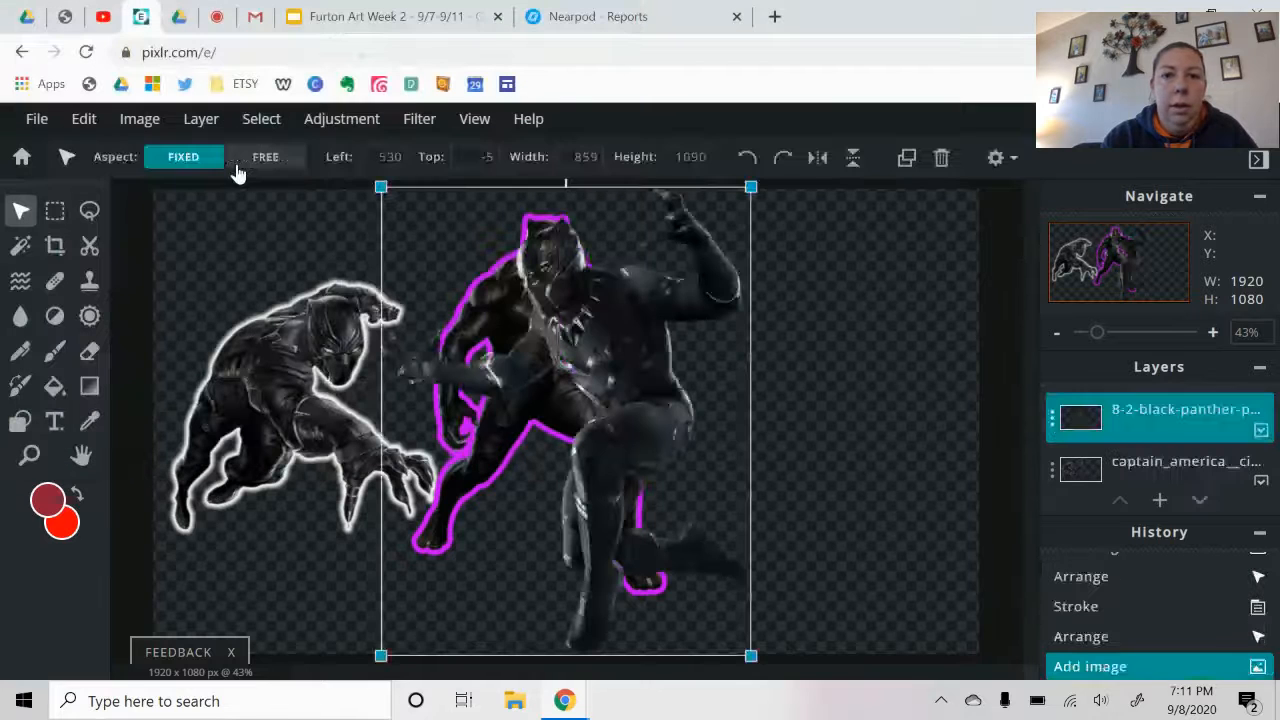
{"action": "left_click_drag", "start_coordinate": [381, 188], "coordinate": [461, 289]}
{"action": "left_click_drag", "start_coordinate": [603, 376], "coordinate": [766, 321]}
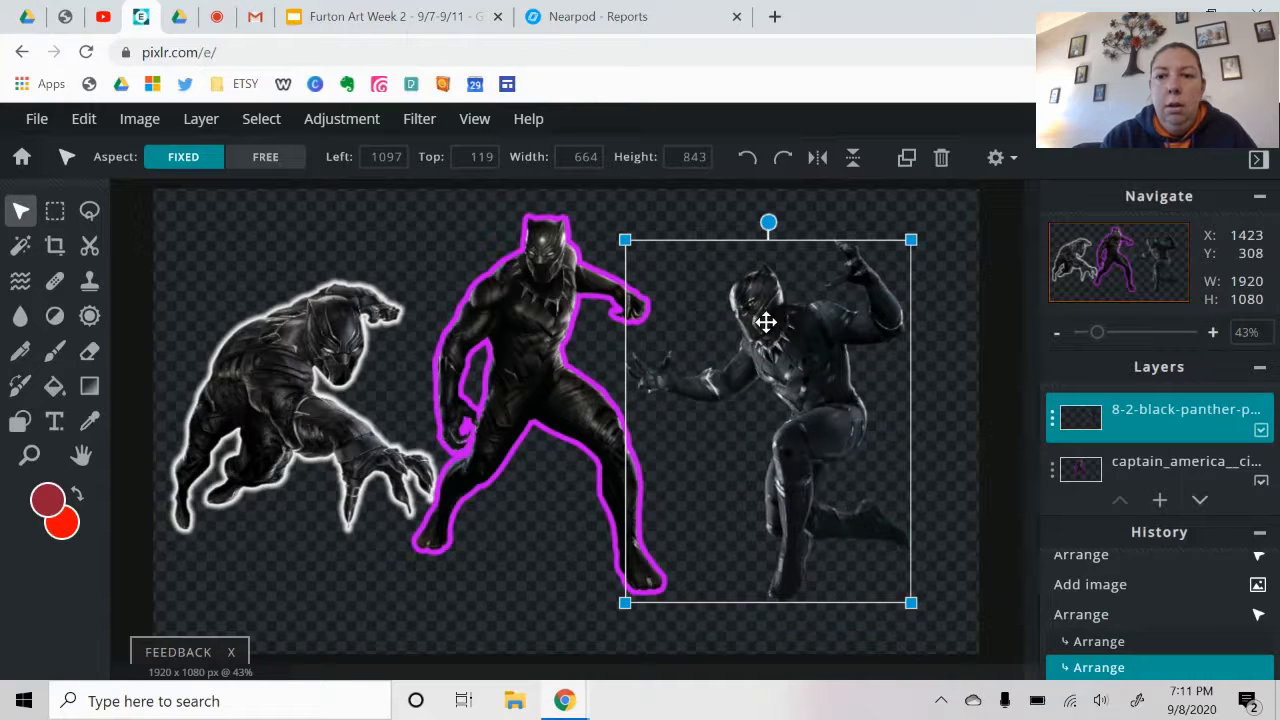
- Apply a black Drop shadow to the new figure with opacity 71%, blur 51 px, offset x 51 px and offset y -35 px, then deselect it
{"action": "left_click", "coordinate": [421, 119]}
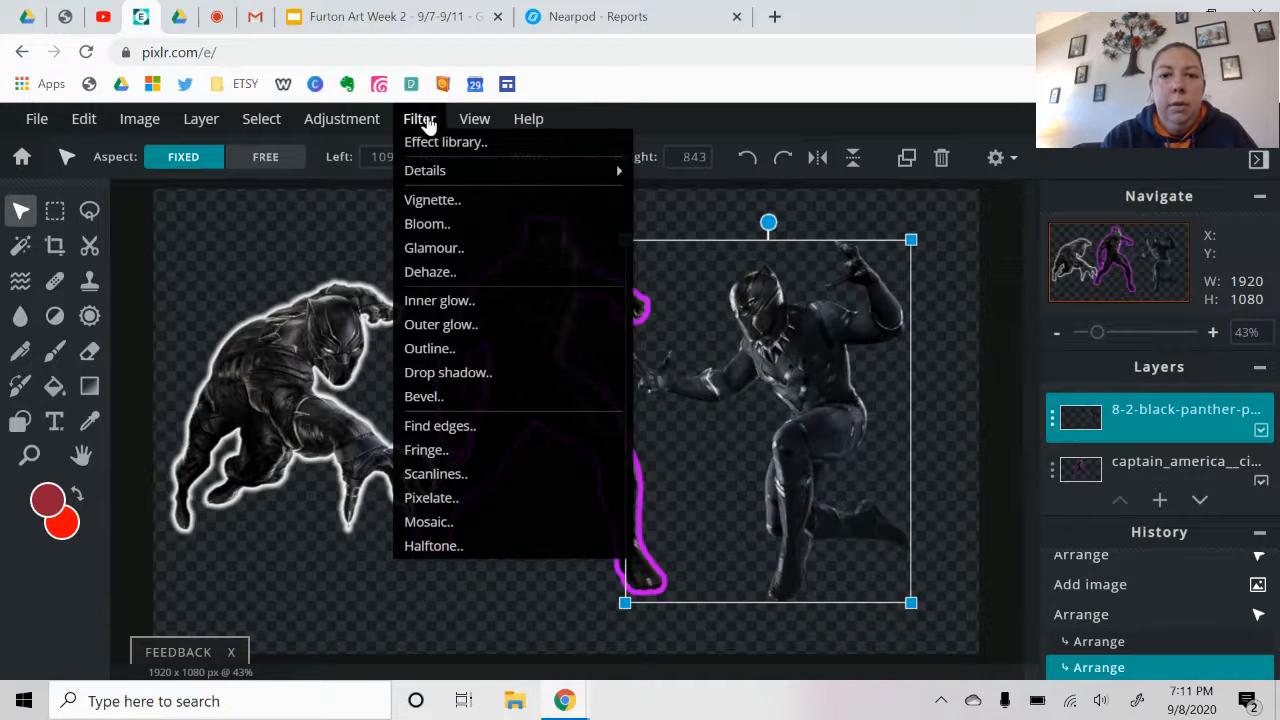
{"action": "left_click", "coordinate": [477, 380]}
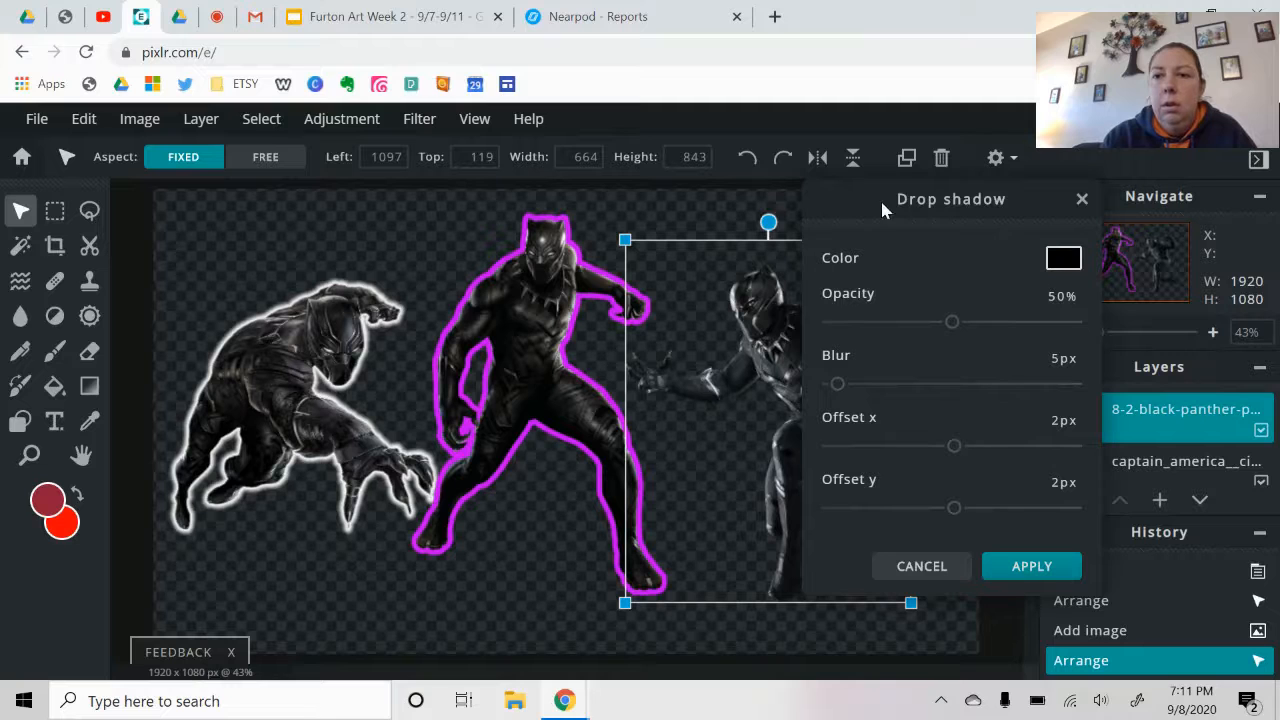
{"action": "left_click_drag", "start_coordinate": [886, 210], "coordinate": [344, 221]}
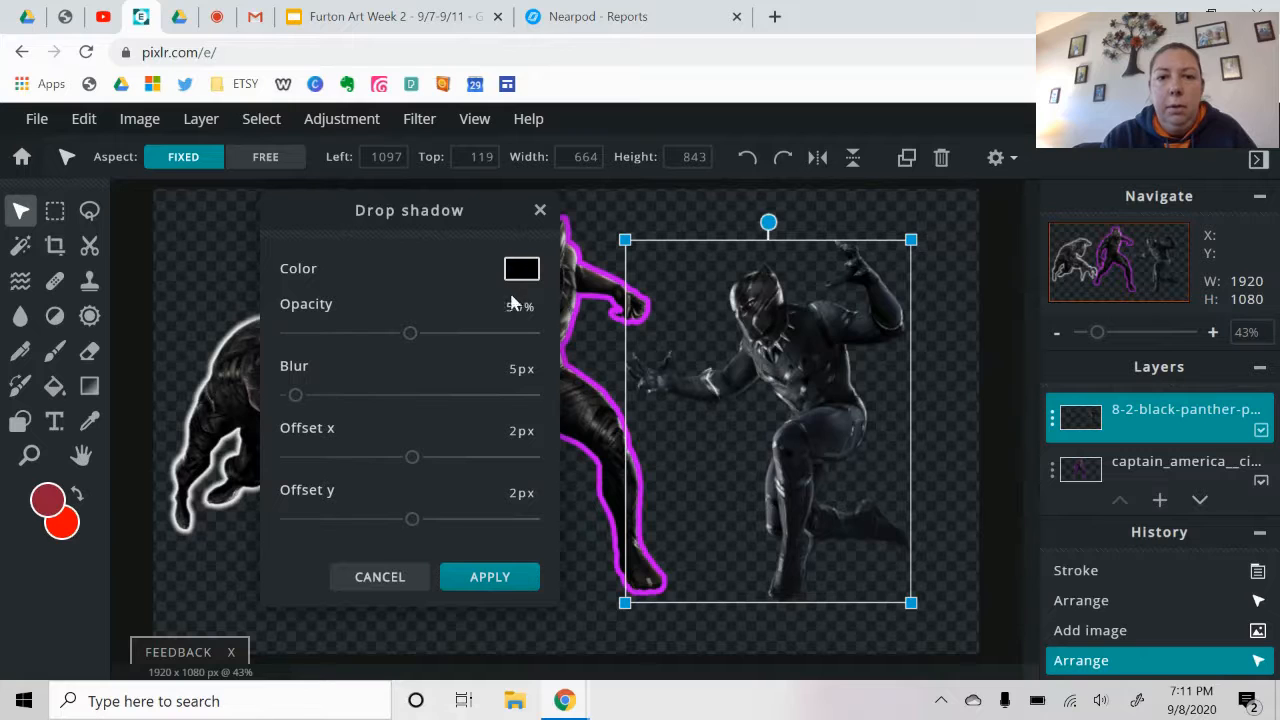
{"action": "left_click_drag", "start_coordinate": [409, 341], "coordinate": [463, 346]}
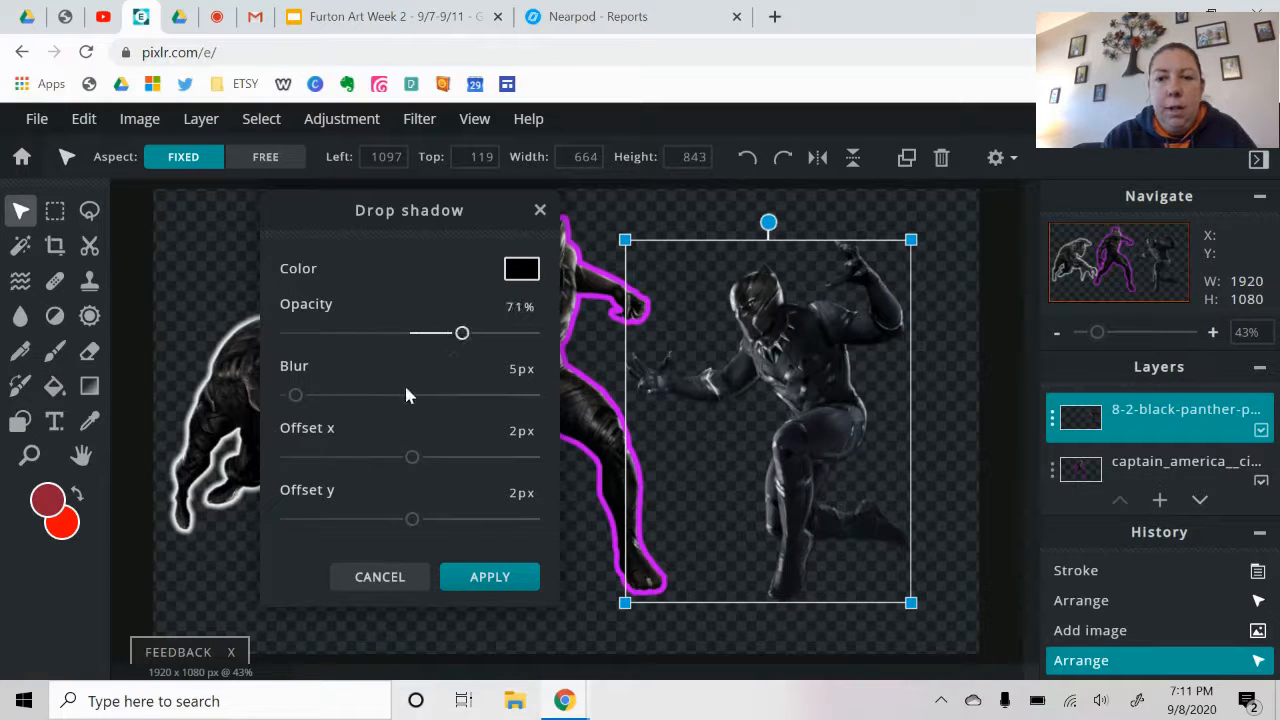
{"action": "left_click_drag", "start_coordinate": [296, 396], "coordinate": [373, 413]}
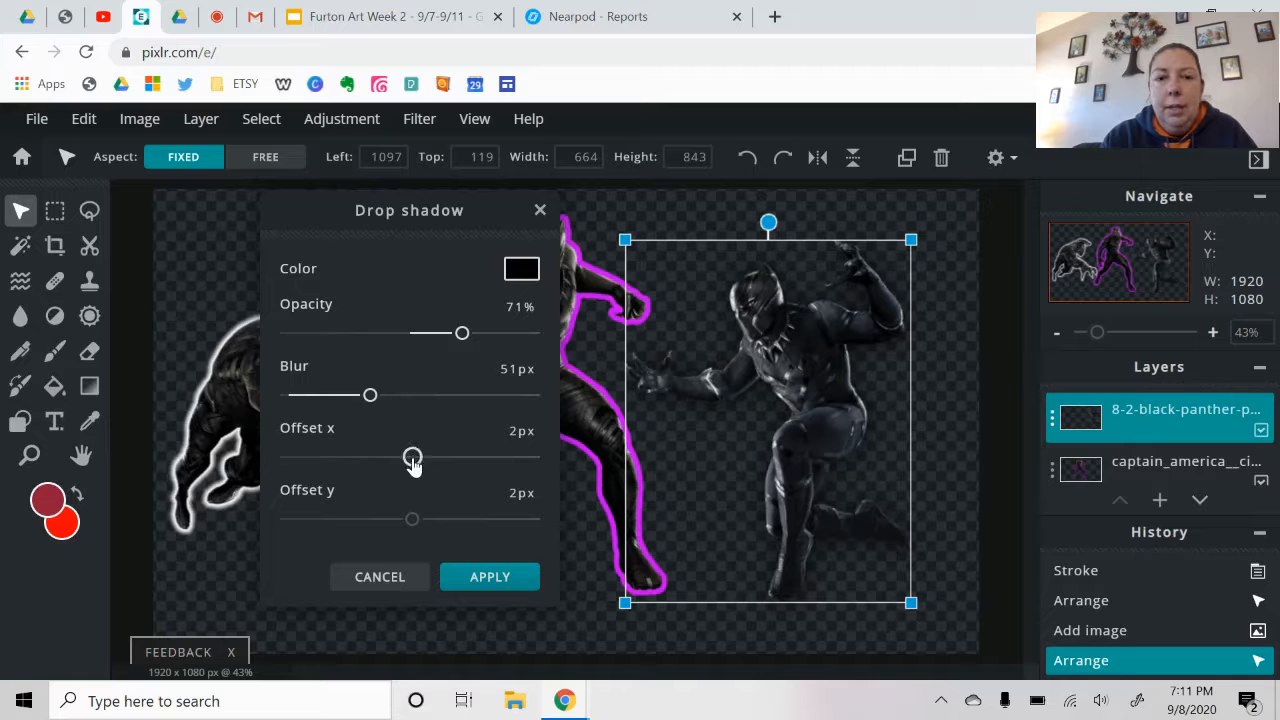
{"action": "left_click_drag", "start_coordinate": [412, 460], "coordinate": [474, 480]}
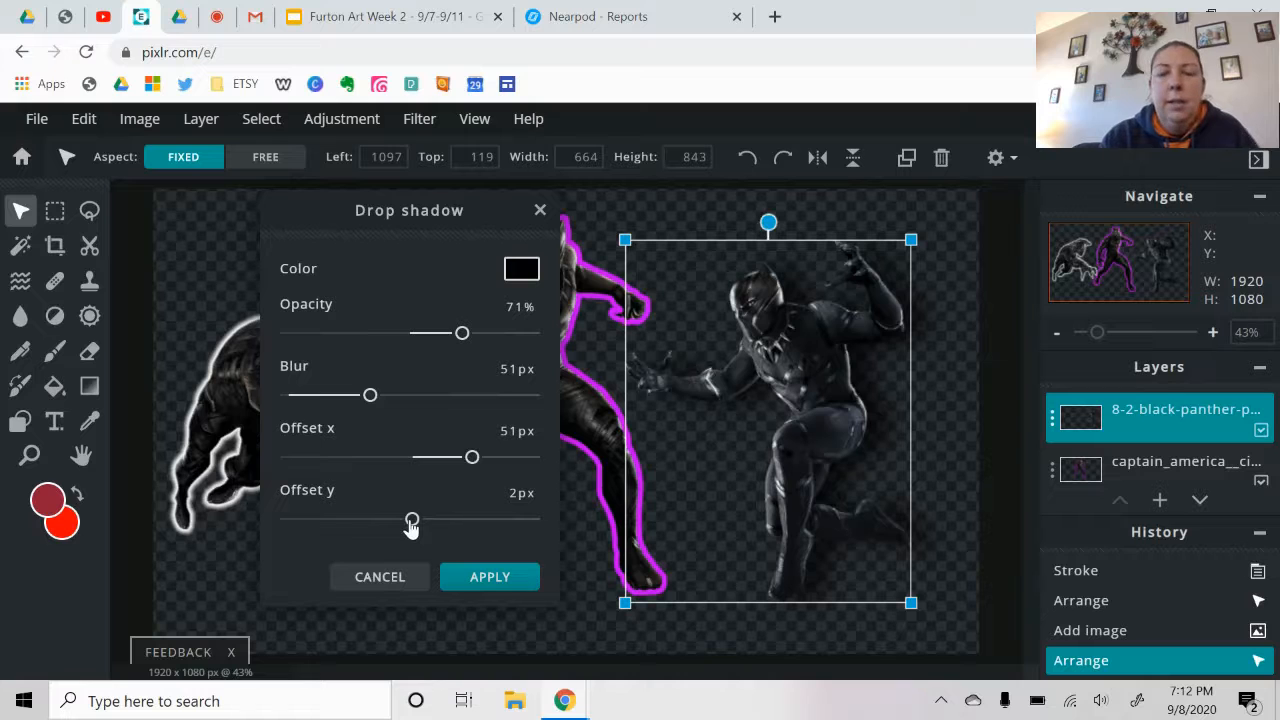
{"action": "left_click_drag", "start_coordinate": [412, 522], "coordinate": [370, 535]}
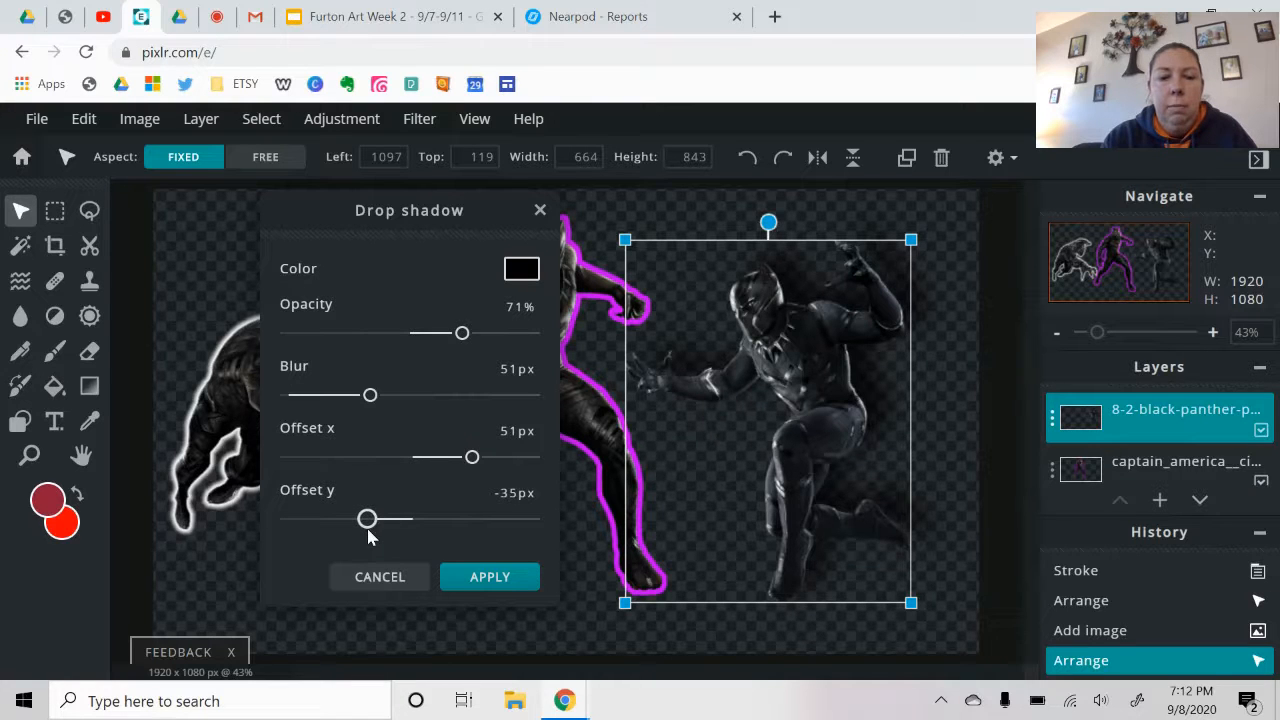
{"action": "left_click", "coordinate": [526, 585]}
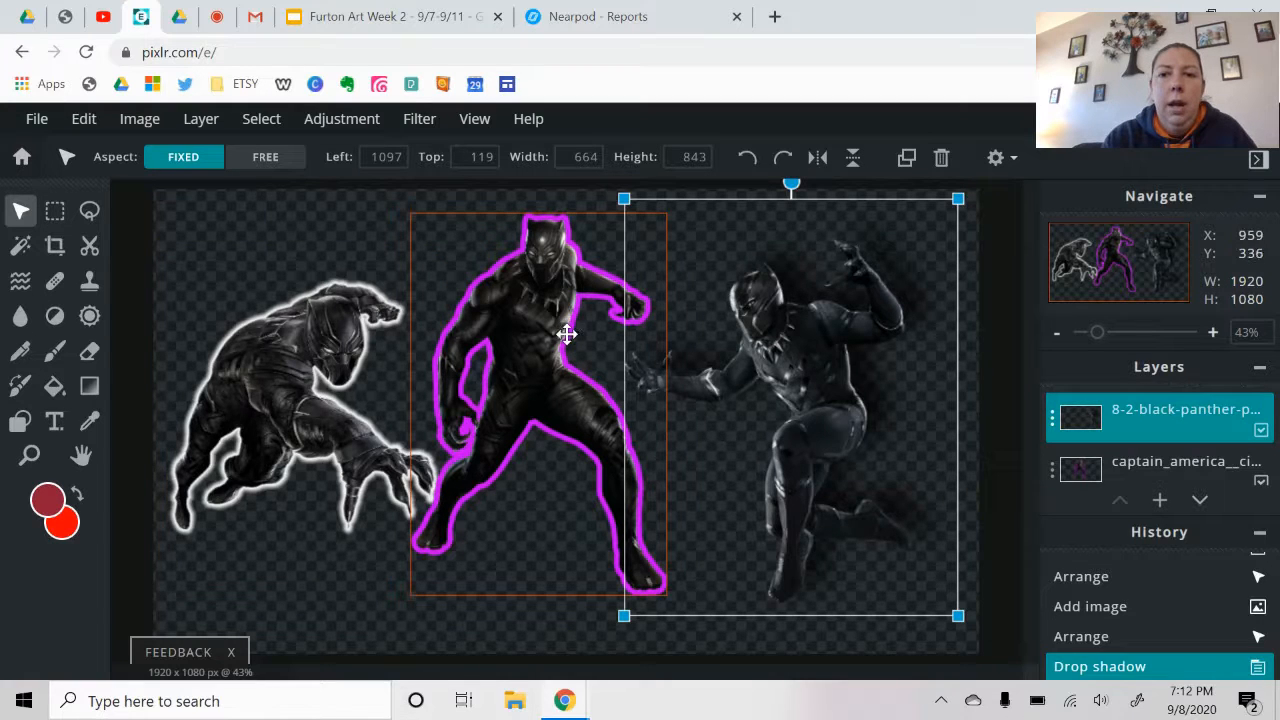
{"action": "left_click", "coordinate": [1005, 447]}
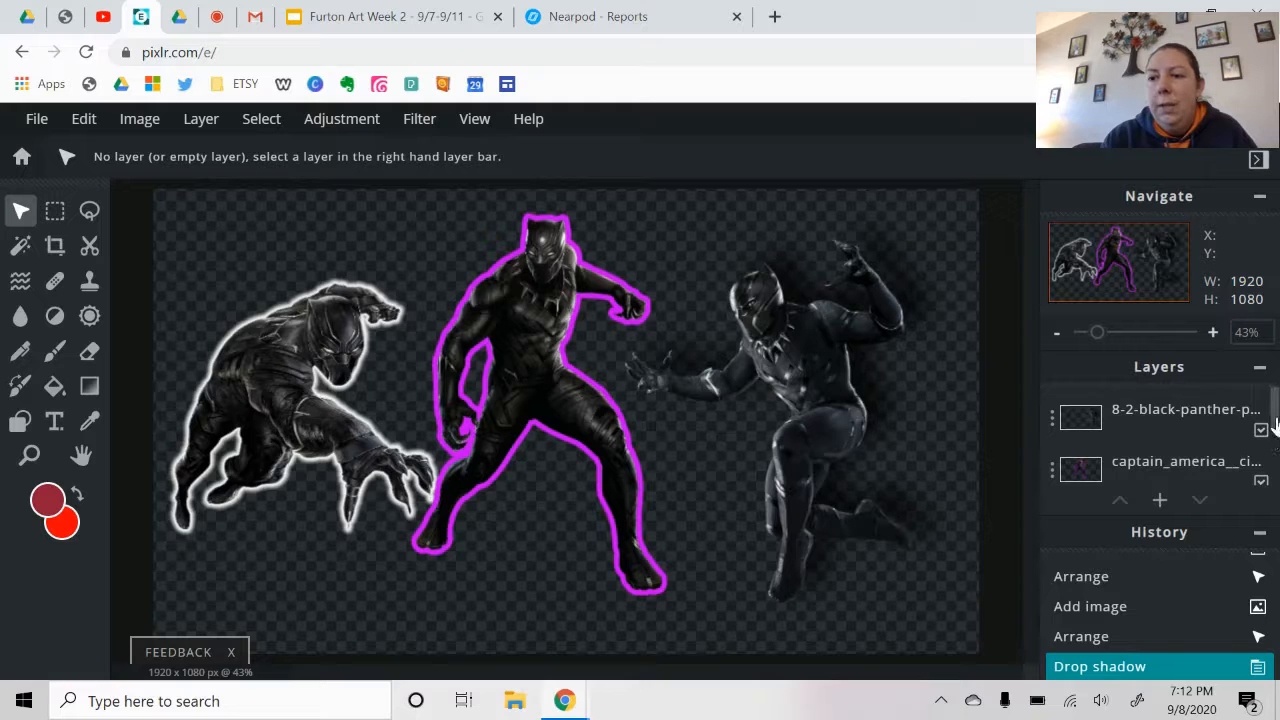
- Select the background layer Layer1 below the Black Panther figures
{"action": "scroll", "coordinate": [1274, 425], "scroll_direction": "down", "scroll_amount": 3}
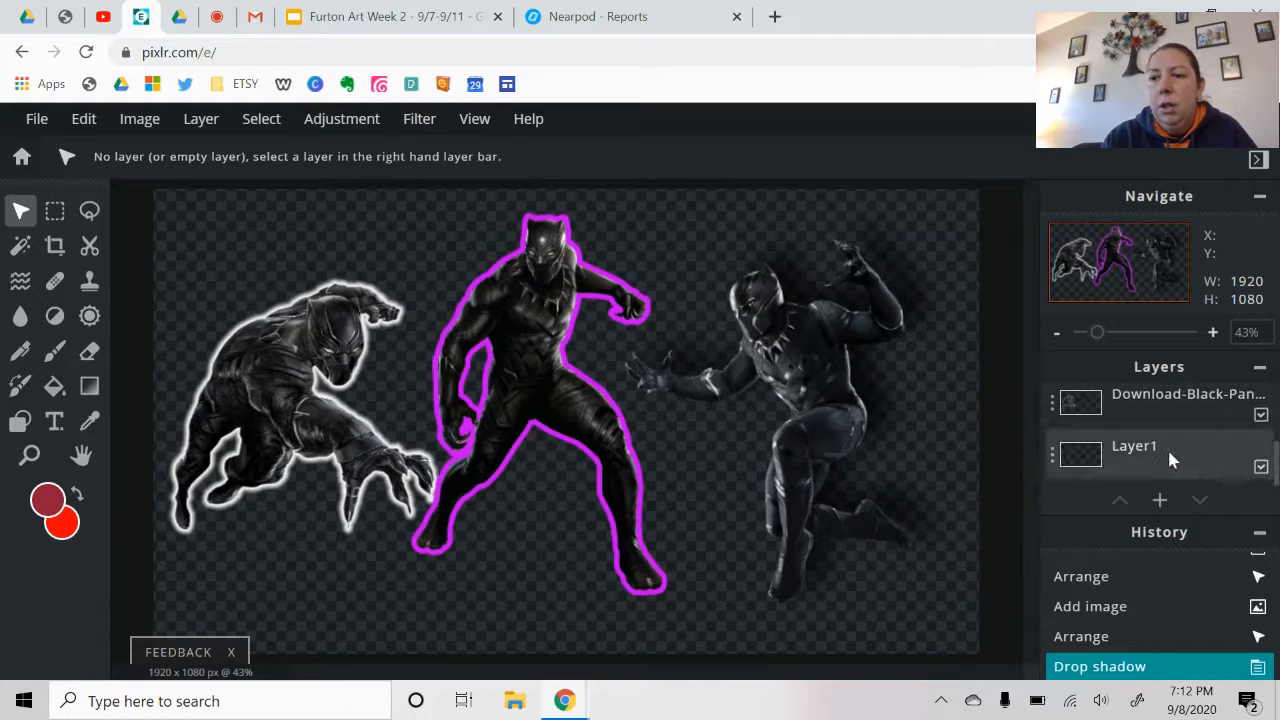
{"action": "left_click", "coordinate": [1172, 458]}
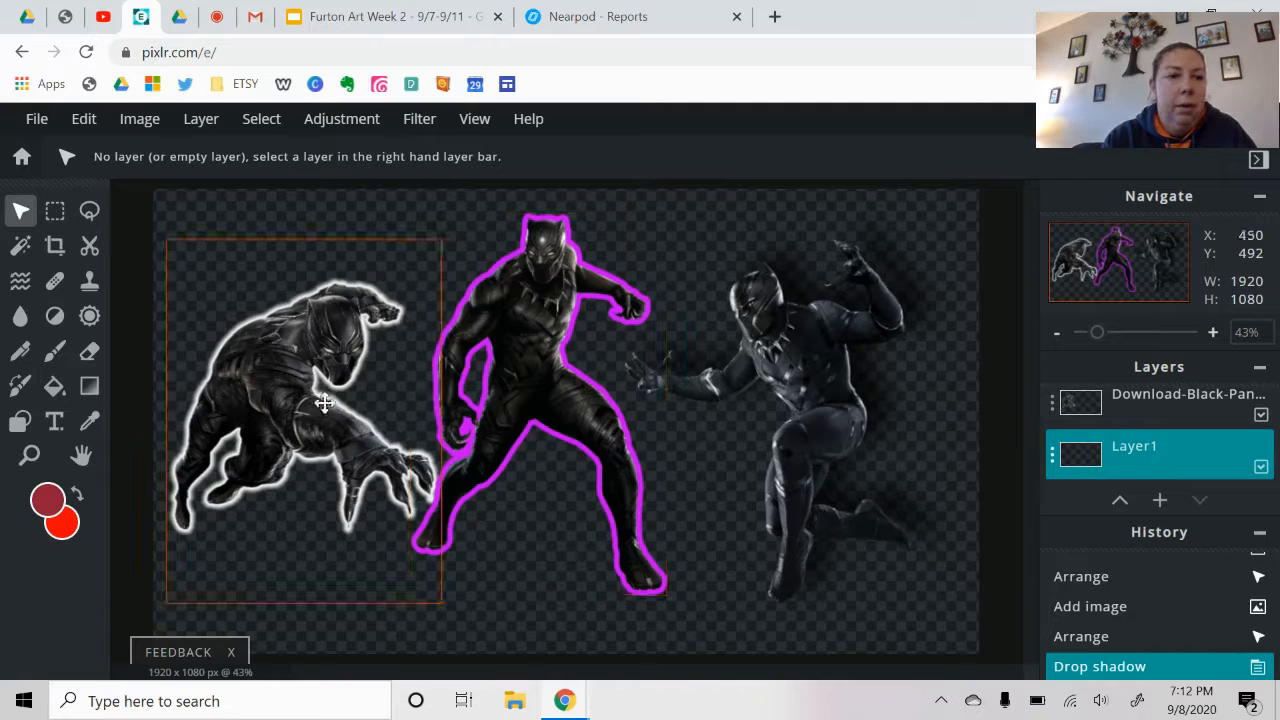
{"action": "left_click", "coordinate": [55, 387]}
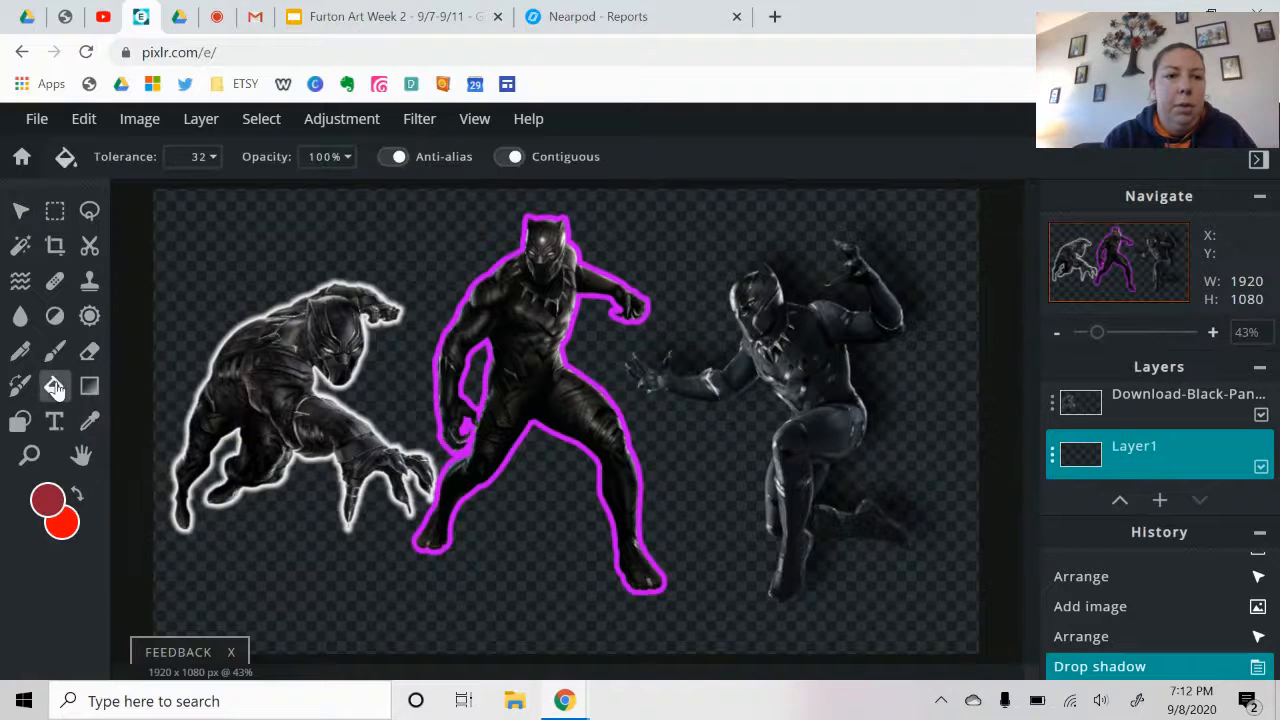
{"action": "left_click", "coordinate": [52, 506]}
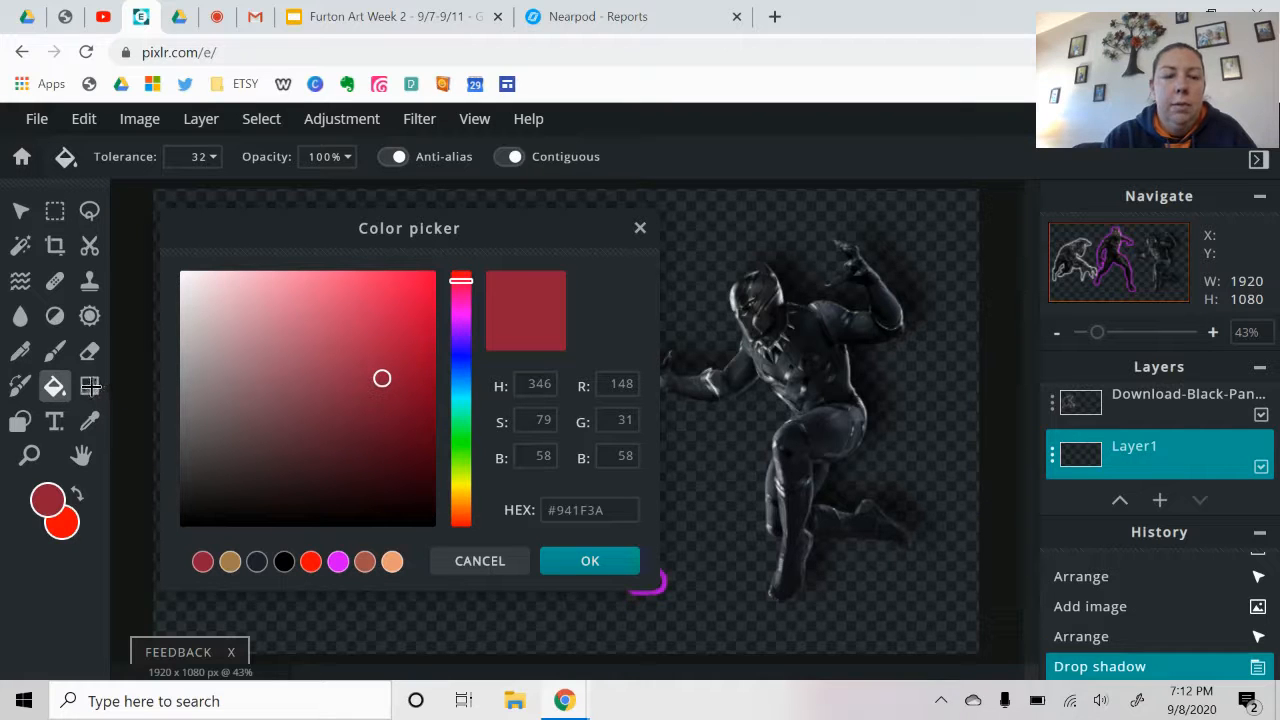
{"action": "left_click", "coordinate": [640, 230]}
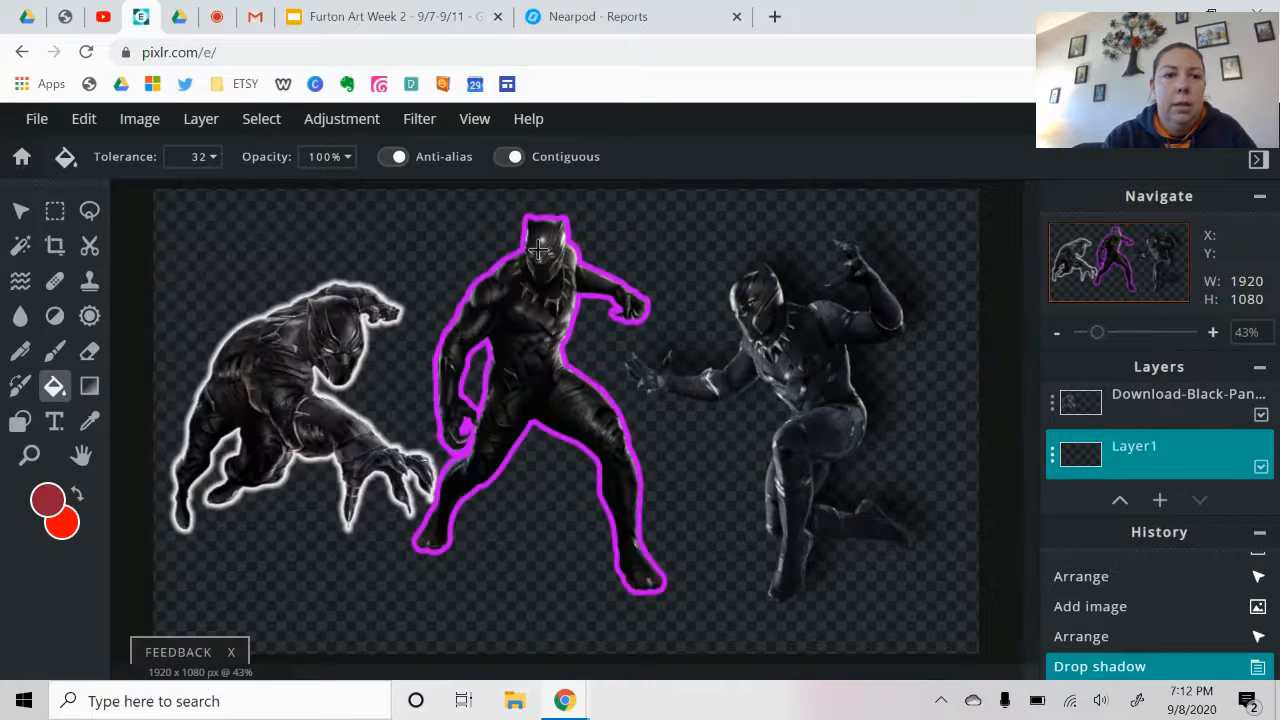
- Set up a linear Gradient fill with the black-to-white preset
{"action": "left_click", "coordinate": [90, 388]}
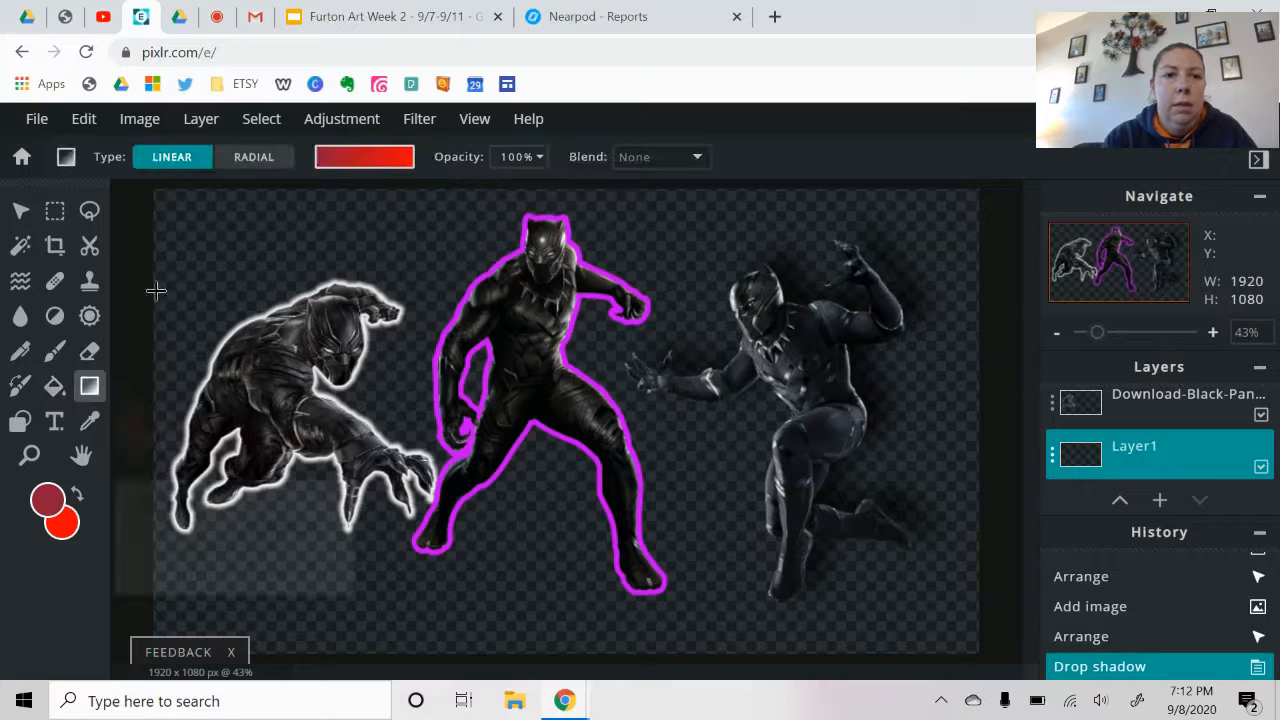
{"action": "left_click", "coordinate": [358, 170]}
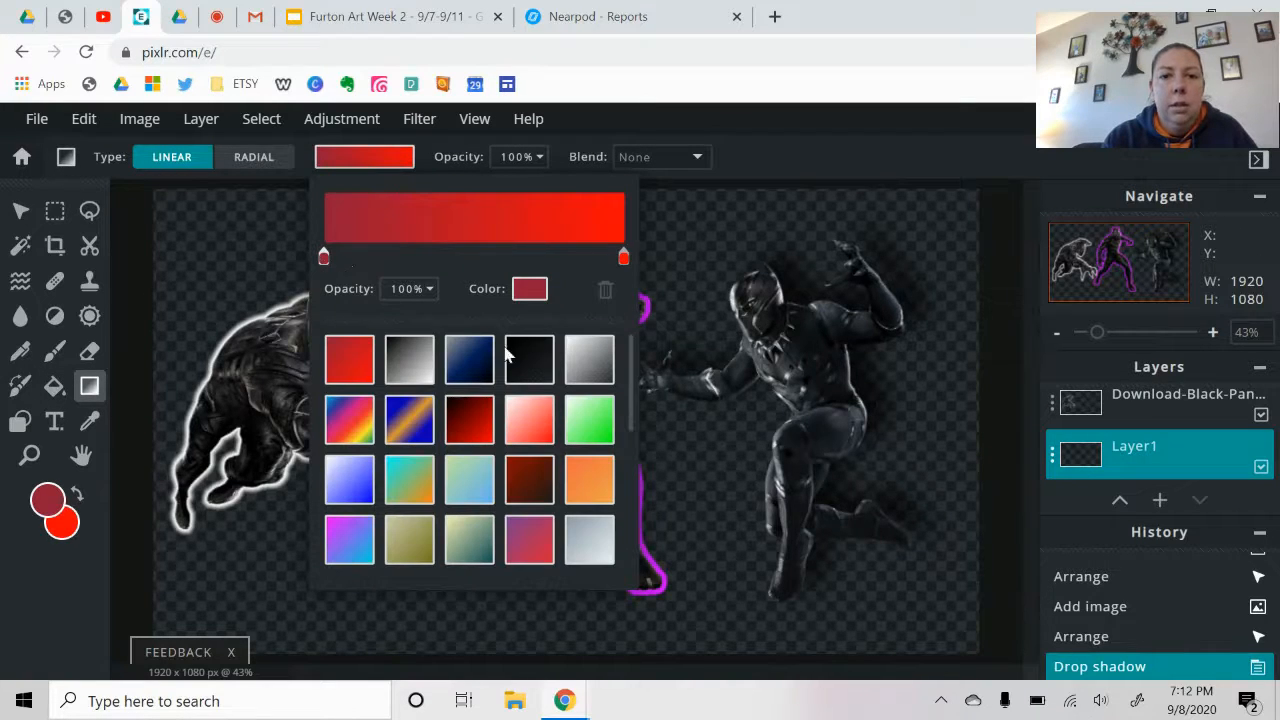
{"action": "left_click", "coordinate": [416, 368]}
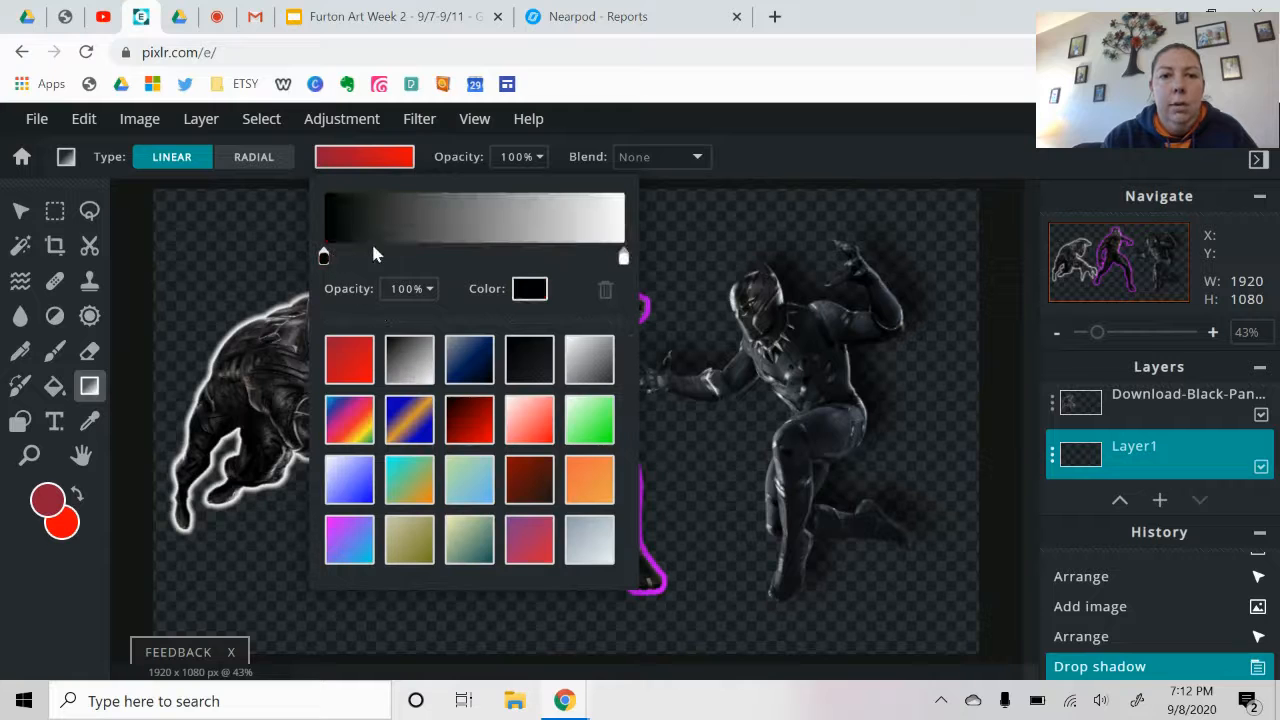
- Change the white end stop of the gradient to dark purple #550562
{"action": "left_click", "coordinate": [624, 259]}
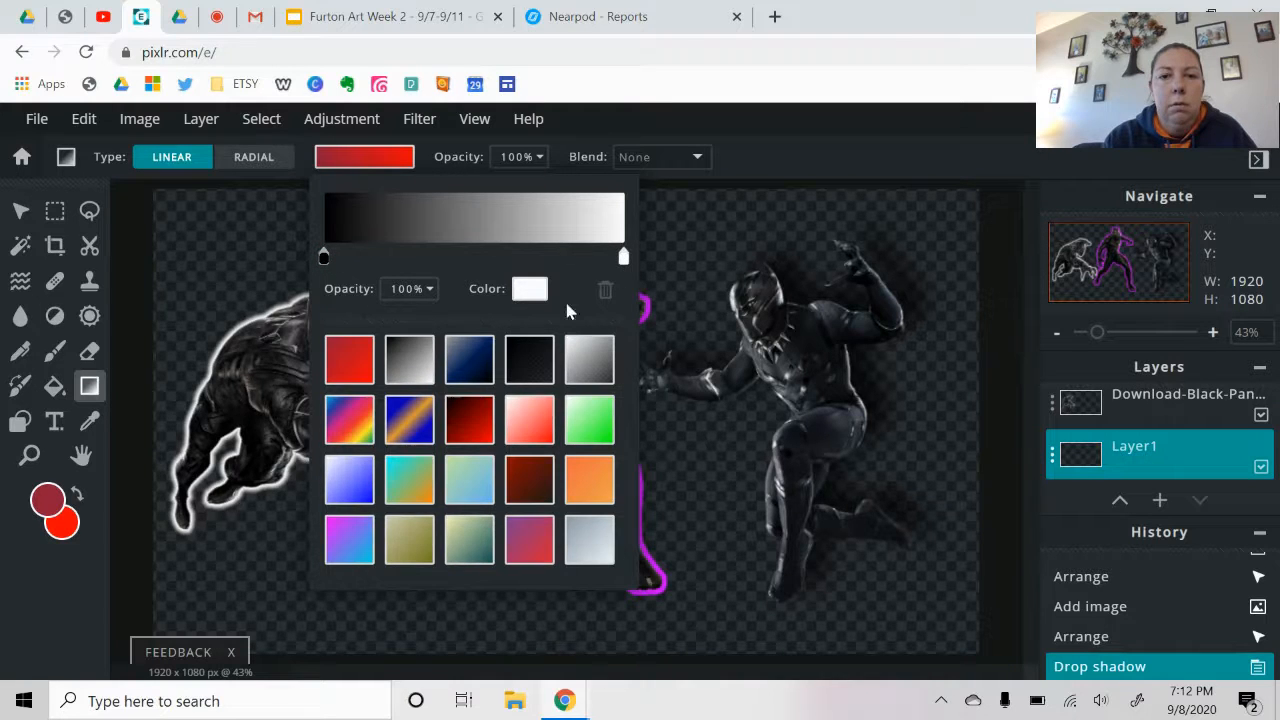
{"action": "left_click", "coordinate": [529, 290]}
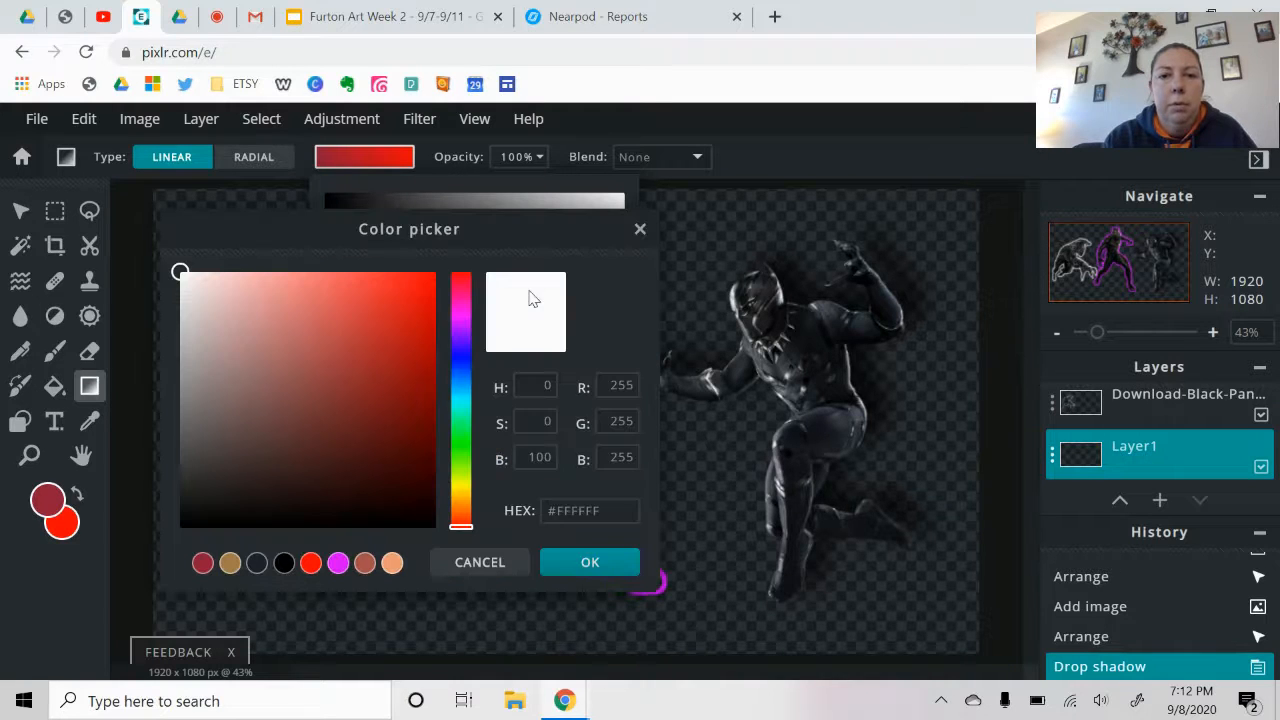
{"action": "left_click", "coordinate": [459, 323]}
{"action": "left_click", "coordinate": [428, 274]}
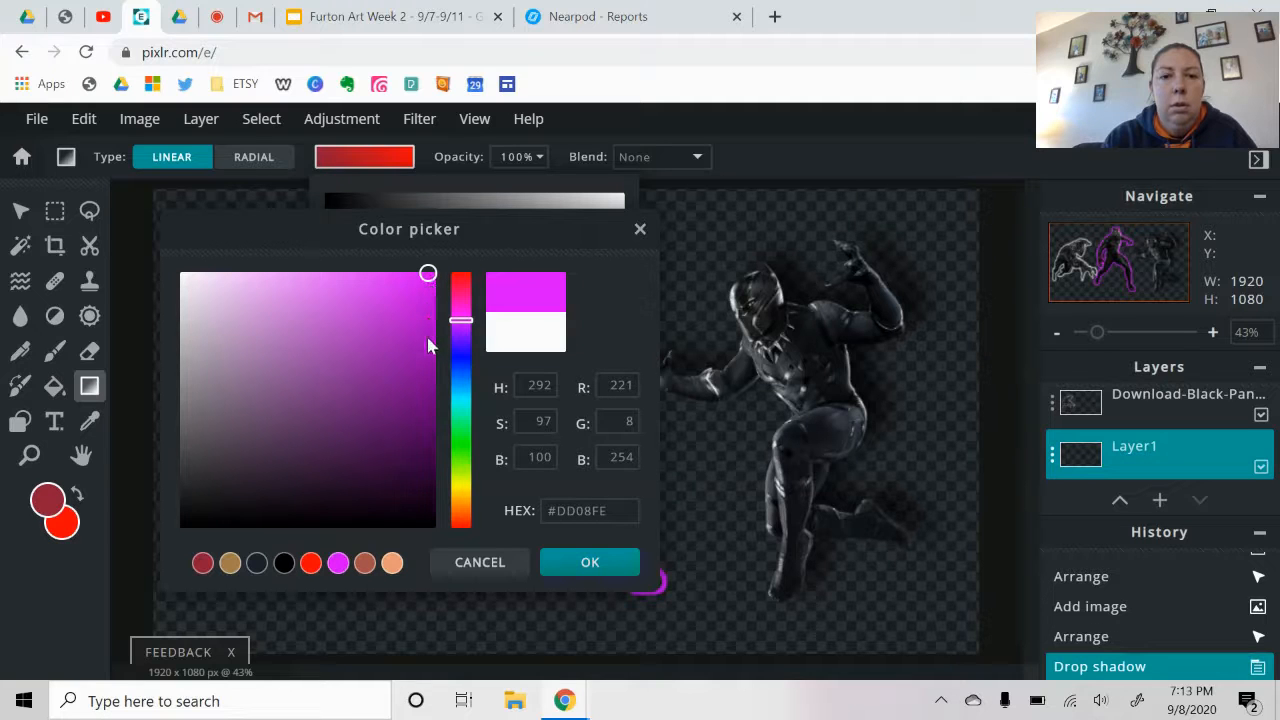
{"action": "left_click", "coordinate": [424, 400]}
{"action": "left_click", "coordinate": [425, 418]}
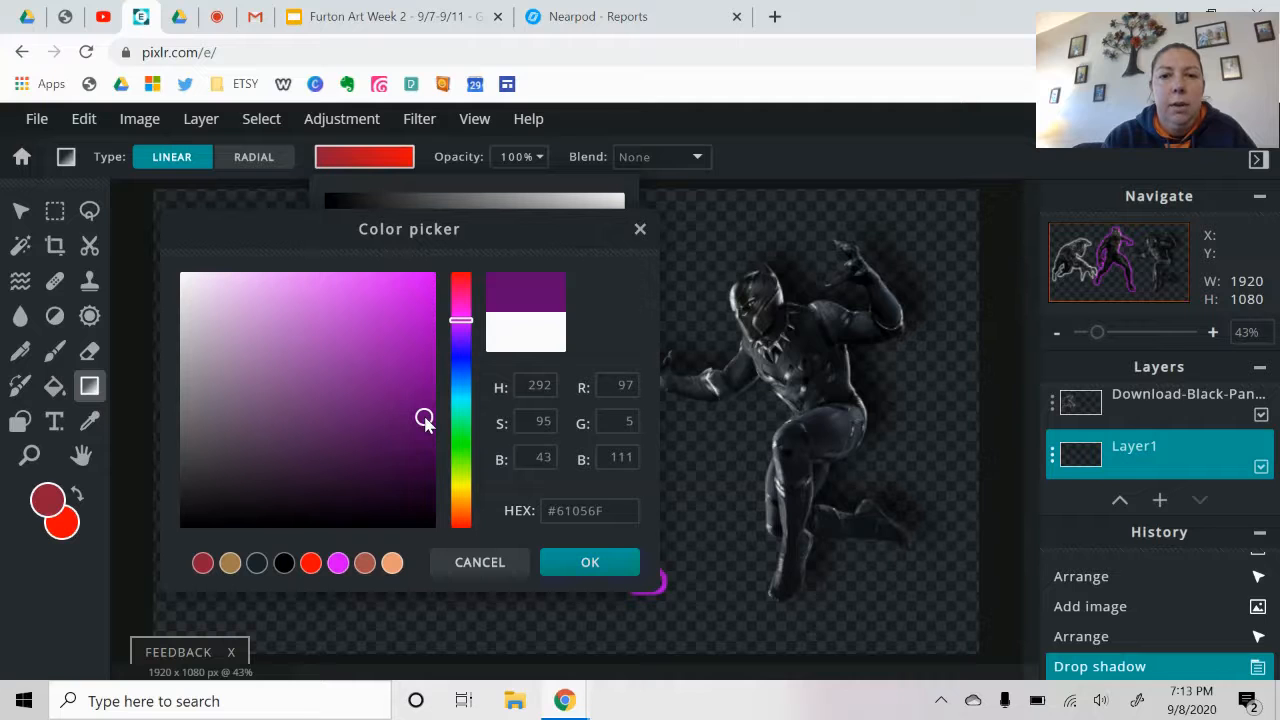
{"action": "left_click", "coordinate": [424, 431]}
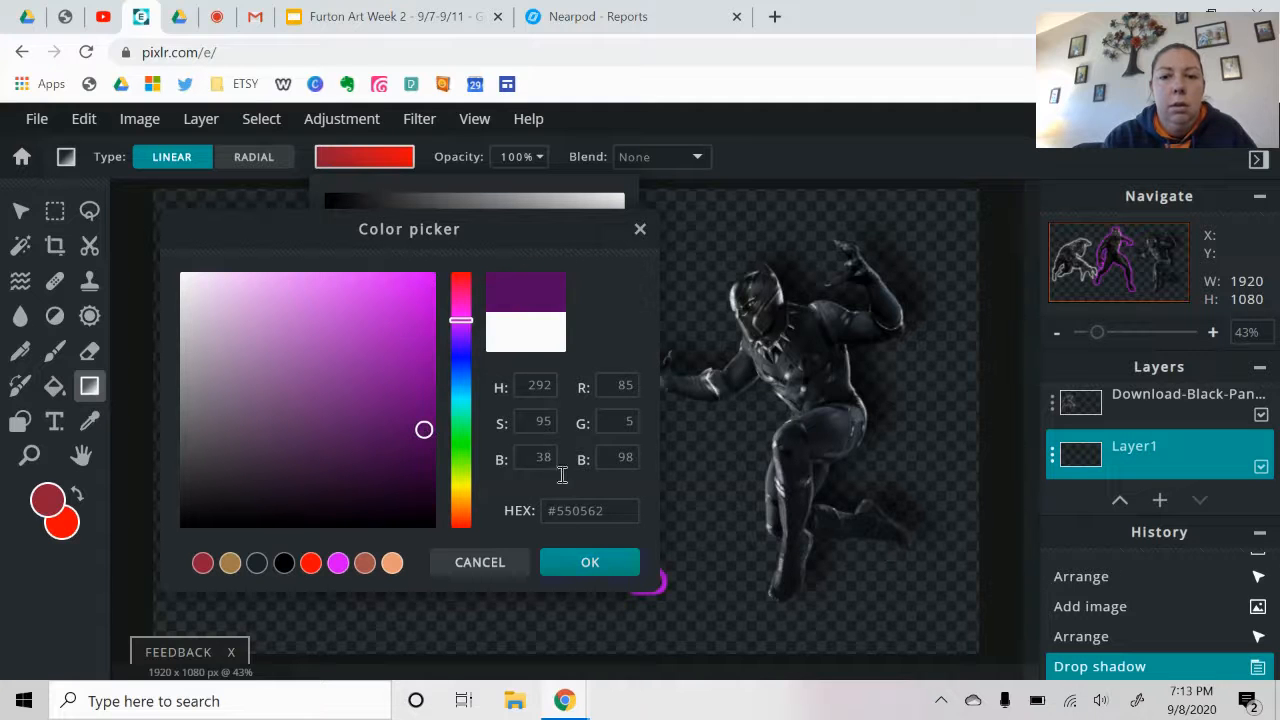
{"action": "left_click", "coordinate": [587, 566]}
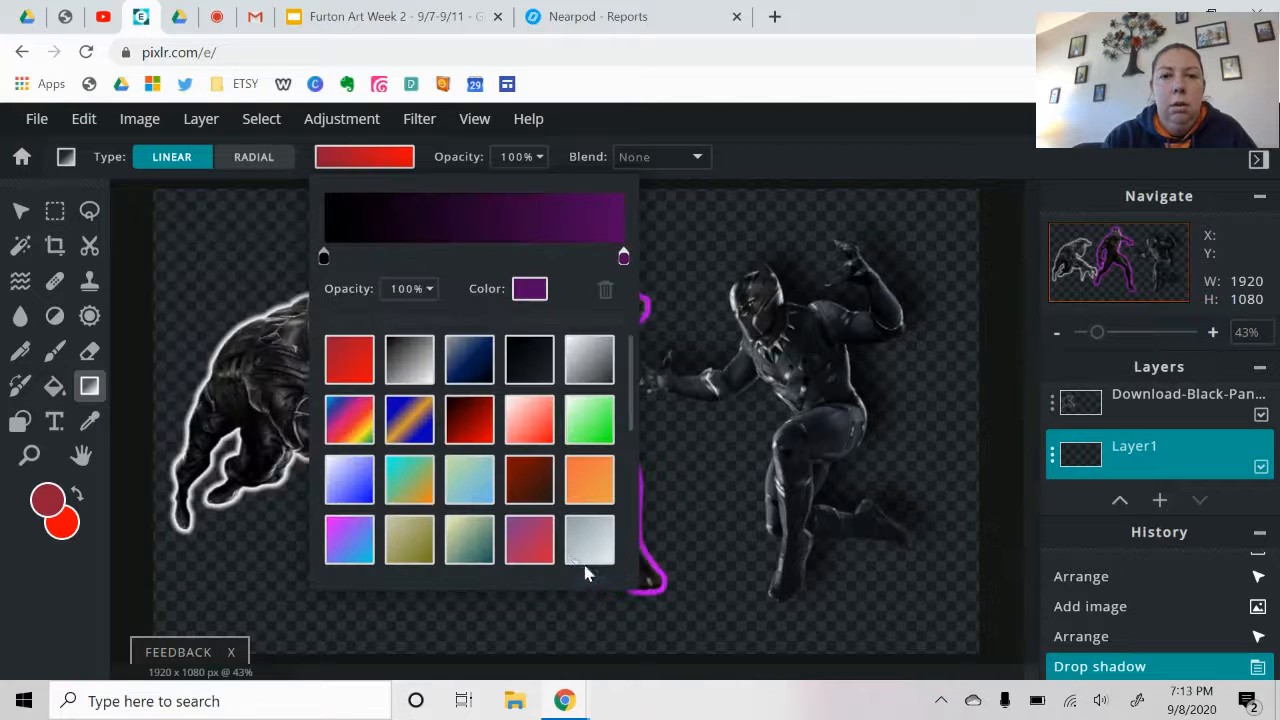
- Fill Layer1 with the gradient running vertically from black at the canvas bottom to purple at its top, then deselect the layer
{"action": "left_click", "coordinate": [424, 165]}
{"action": "left_click_drag", "start_coordinate": [568, 631], "coordinate": [569, 222]}
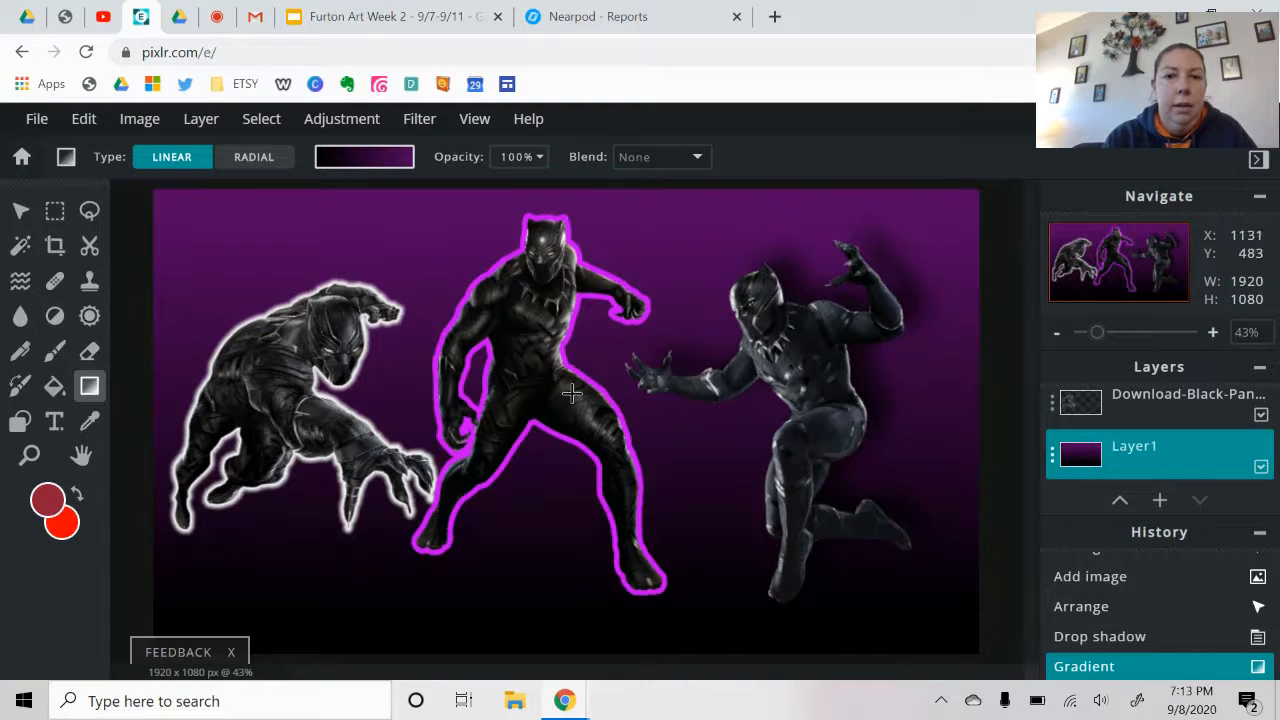
{"action": "left_click", "coordinate": [21, 212]}
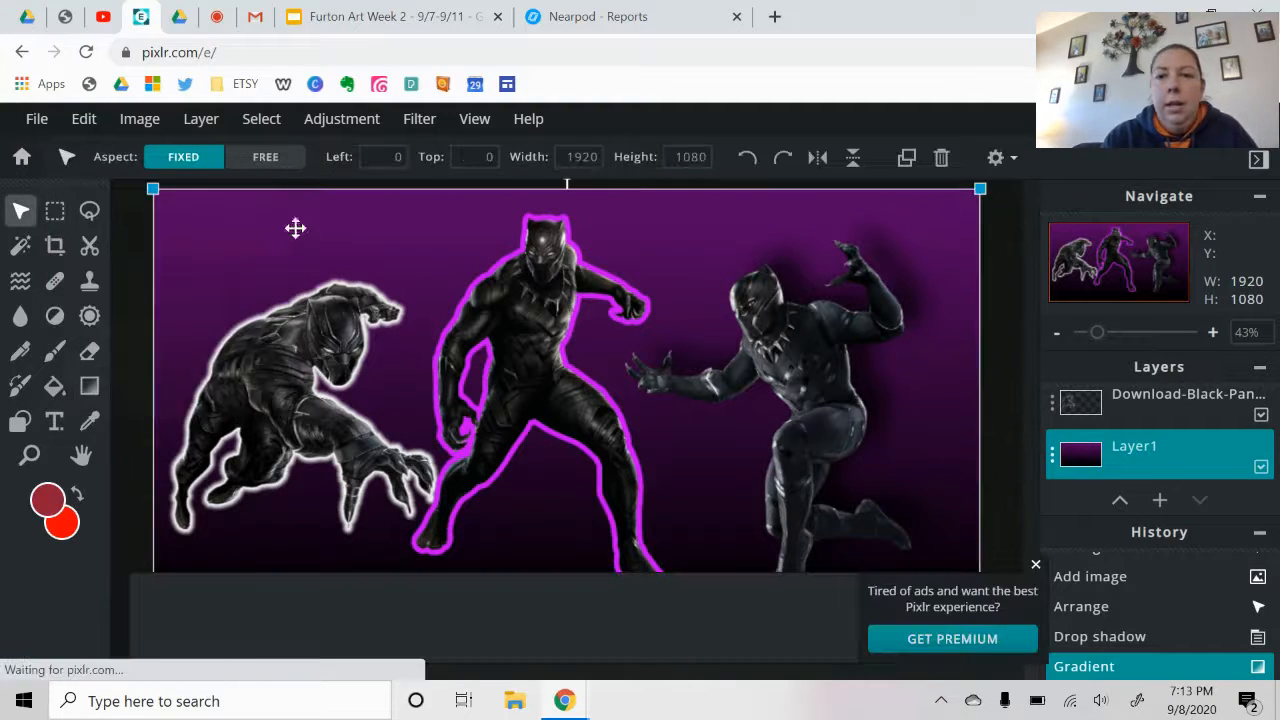
{"action": "left_click", "coordinate": [1006, 364]}
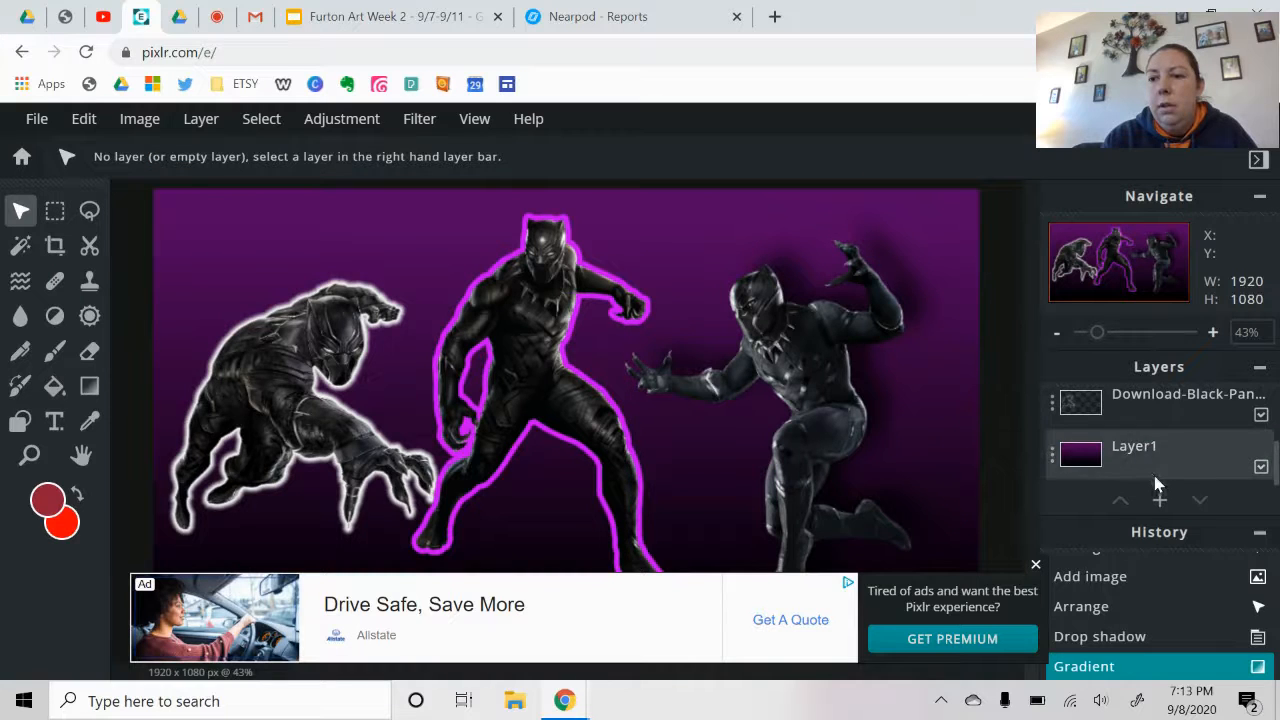
- Add a text layer reading "Black Panther"
{"action": "left_click", "coordinate": [1159, 500]}
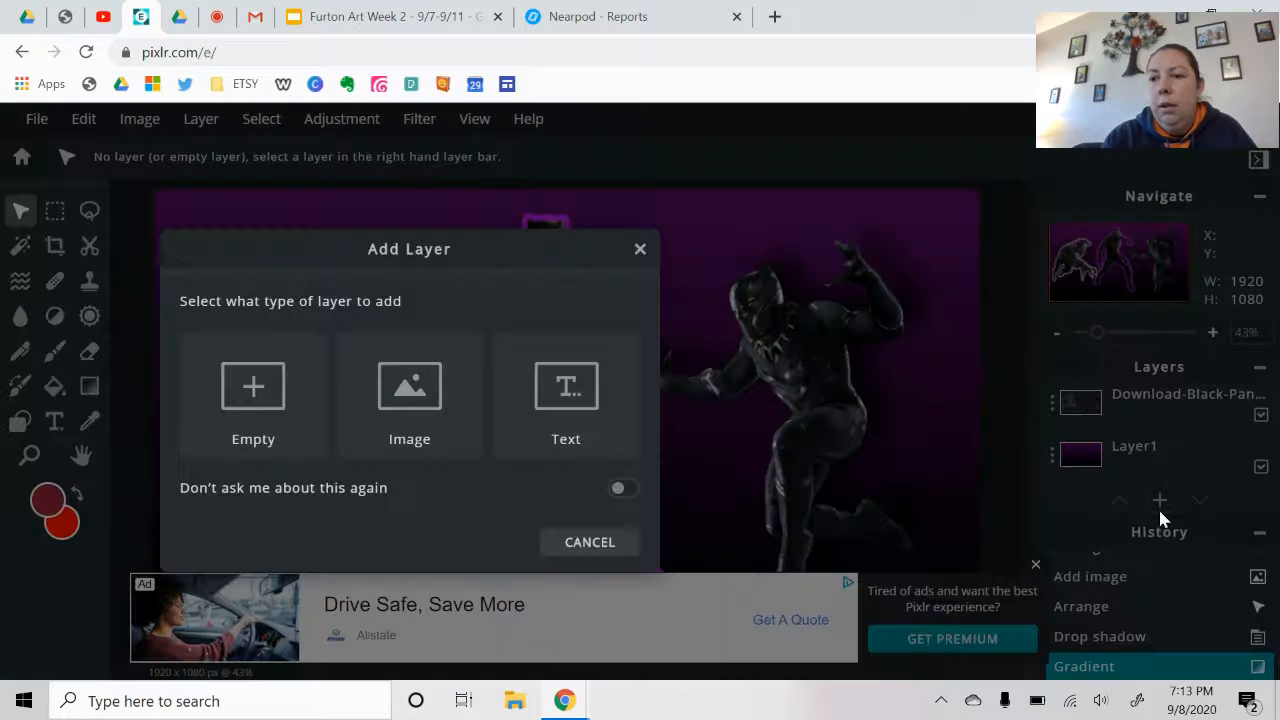
{"action": "left_click", "coordinate": [580, 429]}
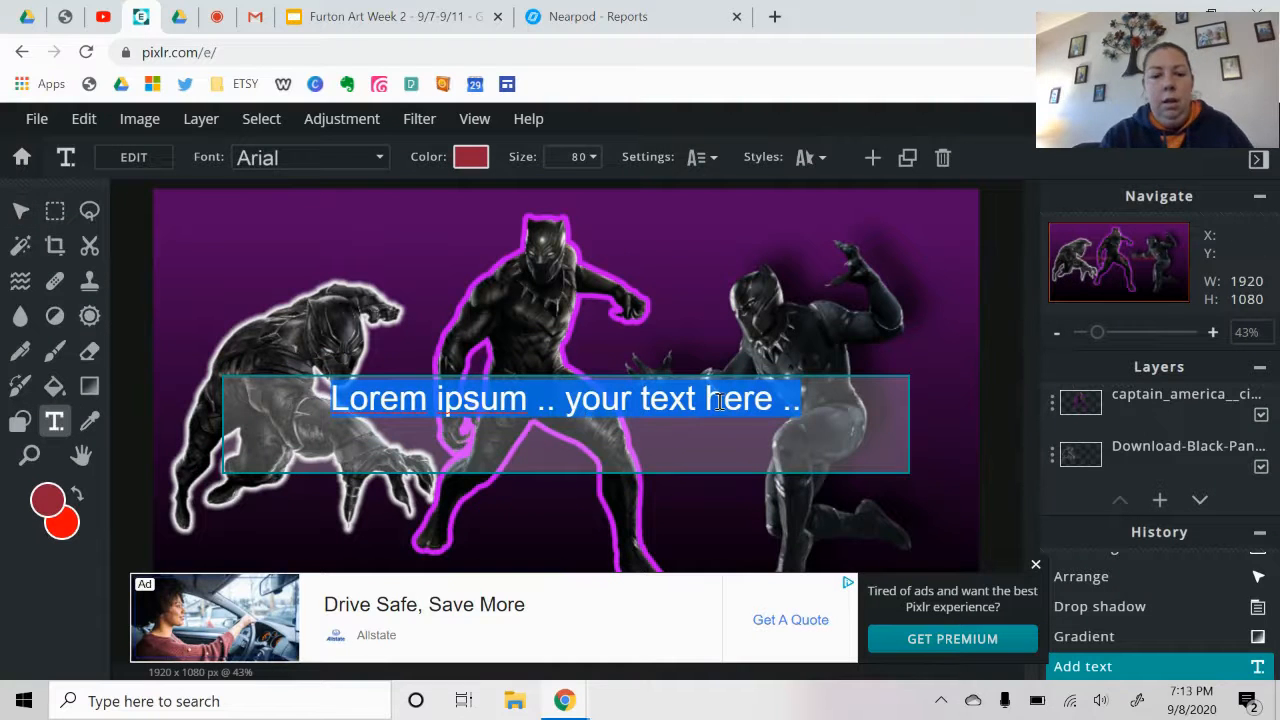
{"action": "type", "text": "Black Panther"}
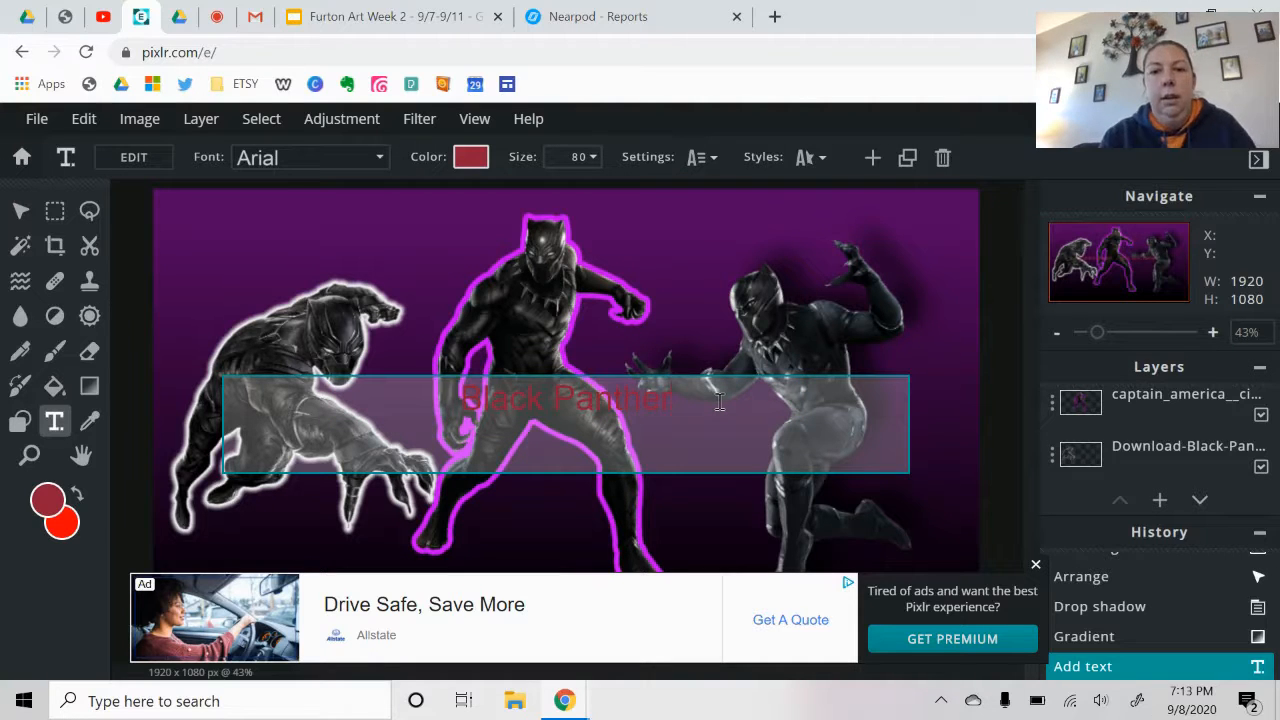
- Set the colour of the Black Panther text to pale yellow-green #ECFEB0
{"action": "left_click_drag", "start_coordinate": [657, 402], "coordinate": [457, 398]}
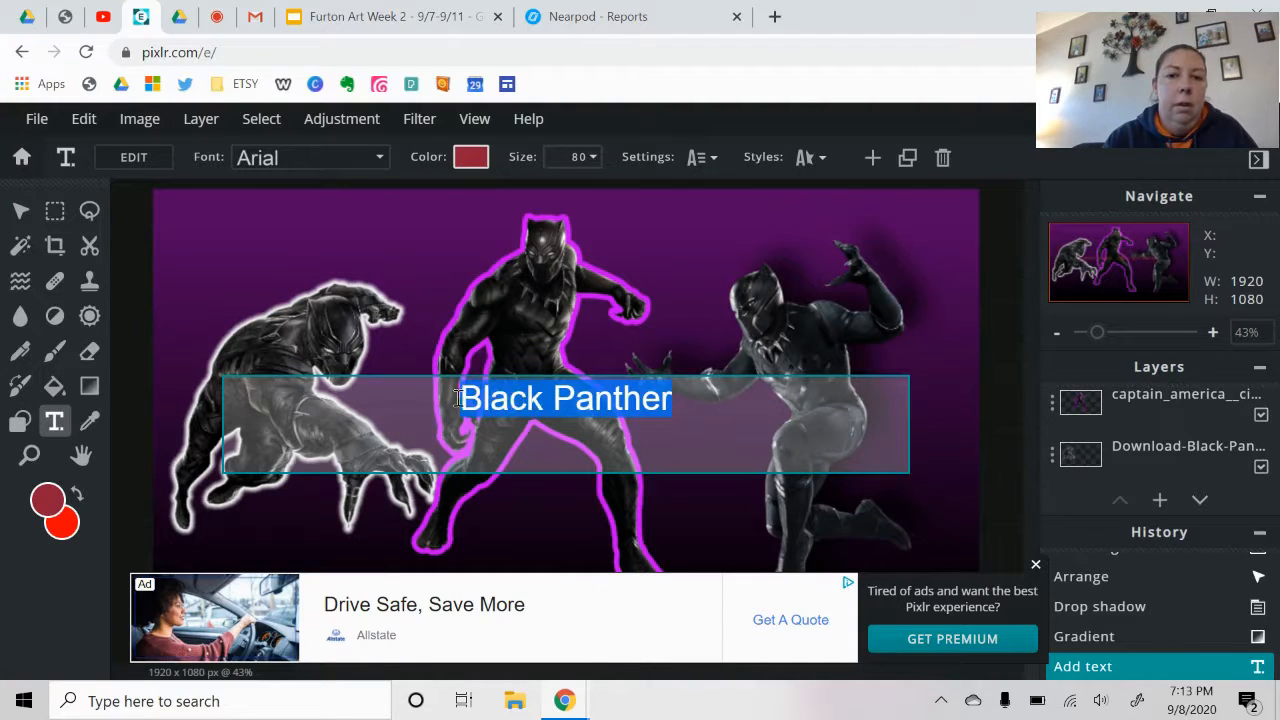
{"action": "left_click", "coordinate": [463, 163]}
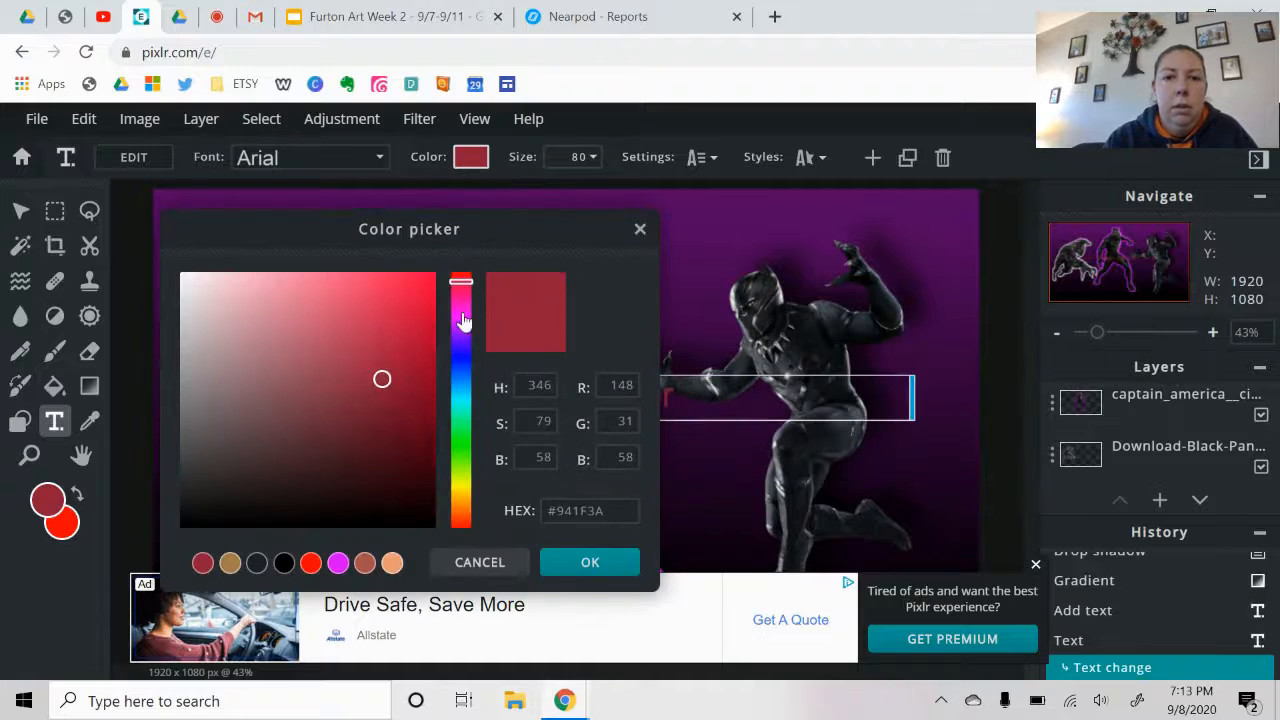
{"action": "left_click", "coordinate": [466, 400]}
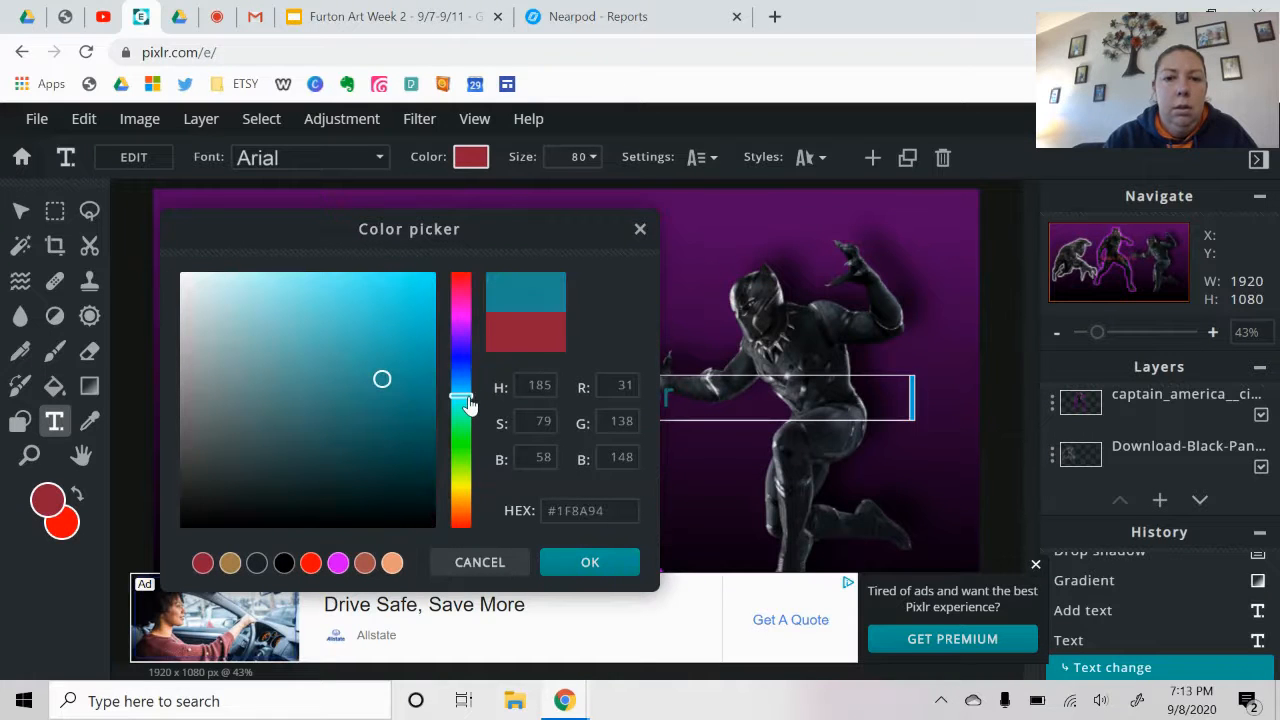
{"action": "left_click", "coordinate": [457, 476]}
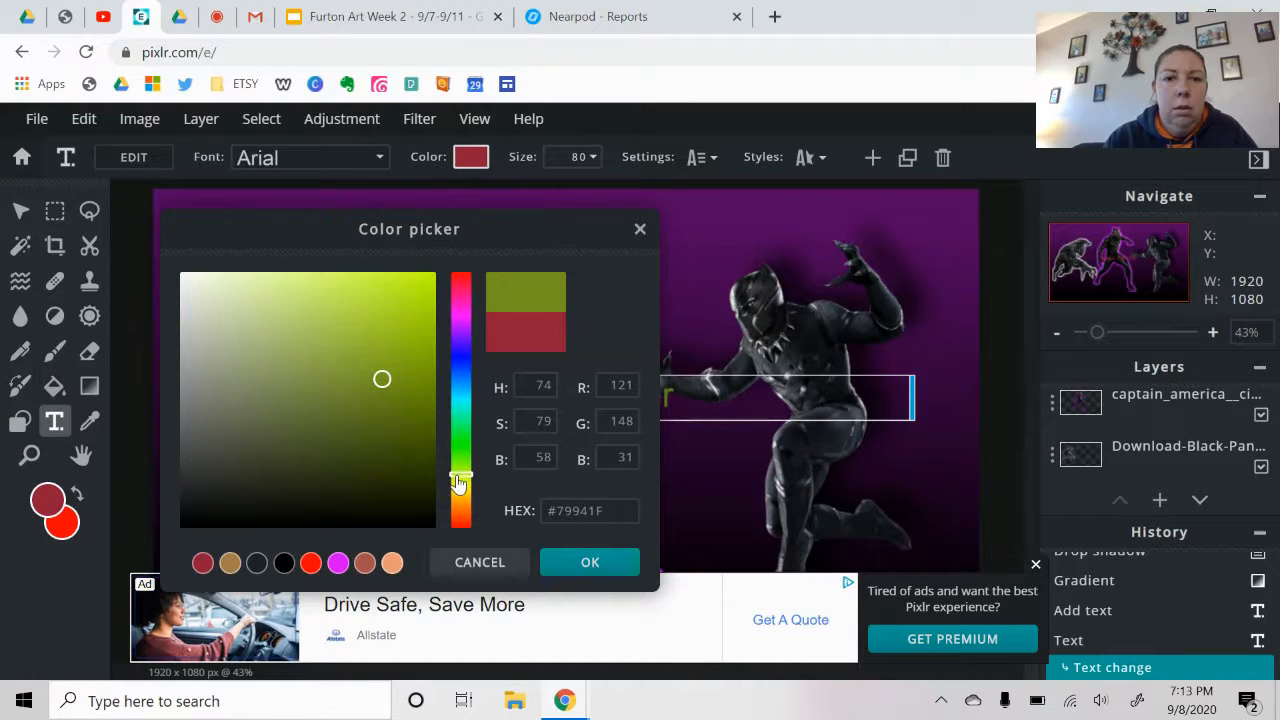
{"action": "left_click", "coordinate": [319, 273]}
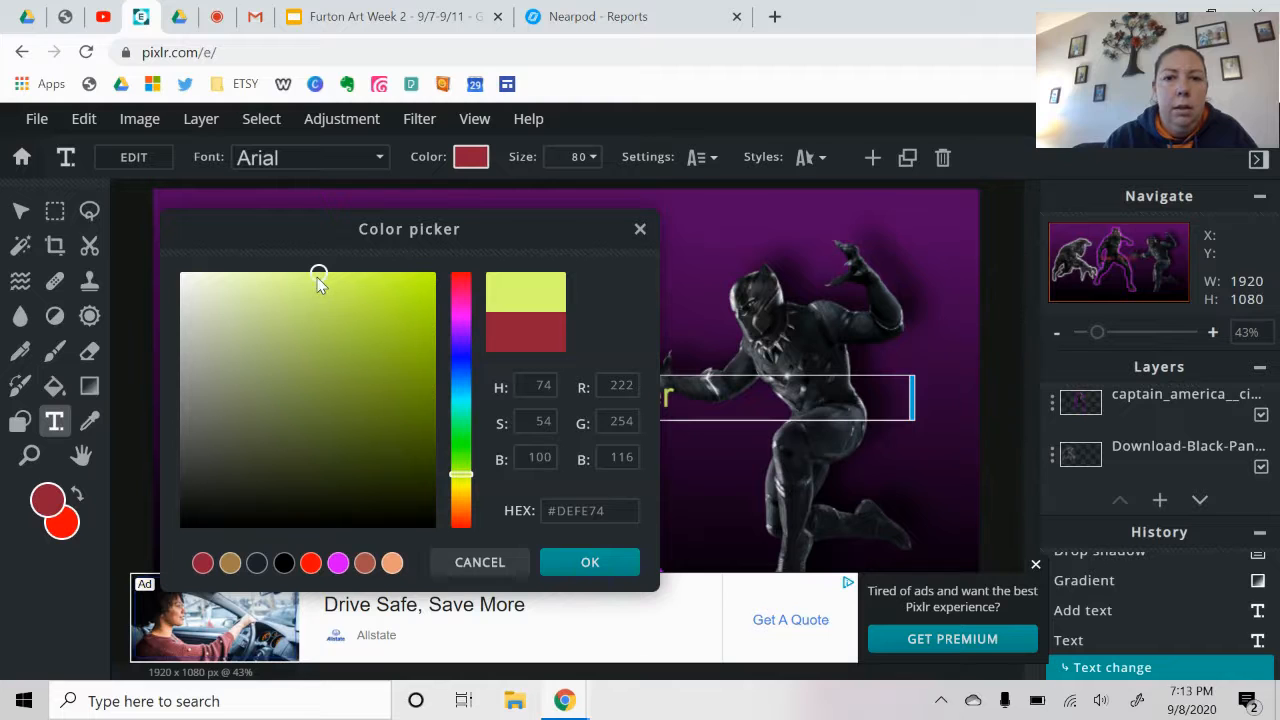
{"action": "left_click", "coordinate": [259, 274]}
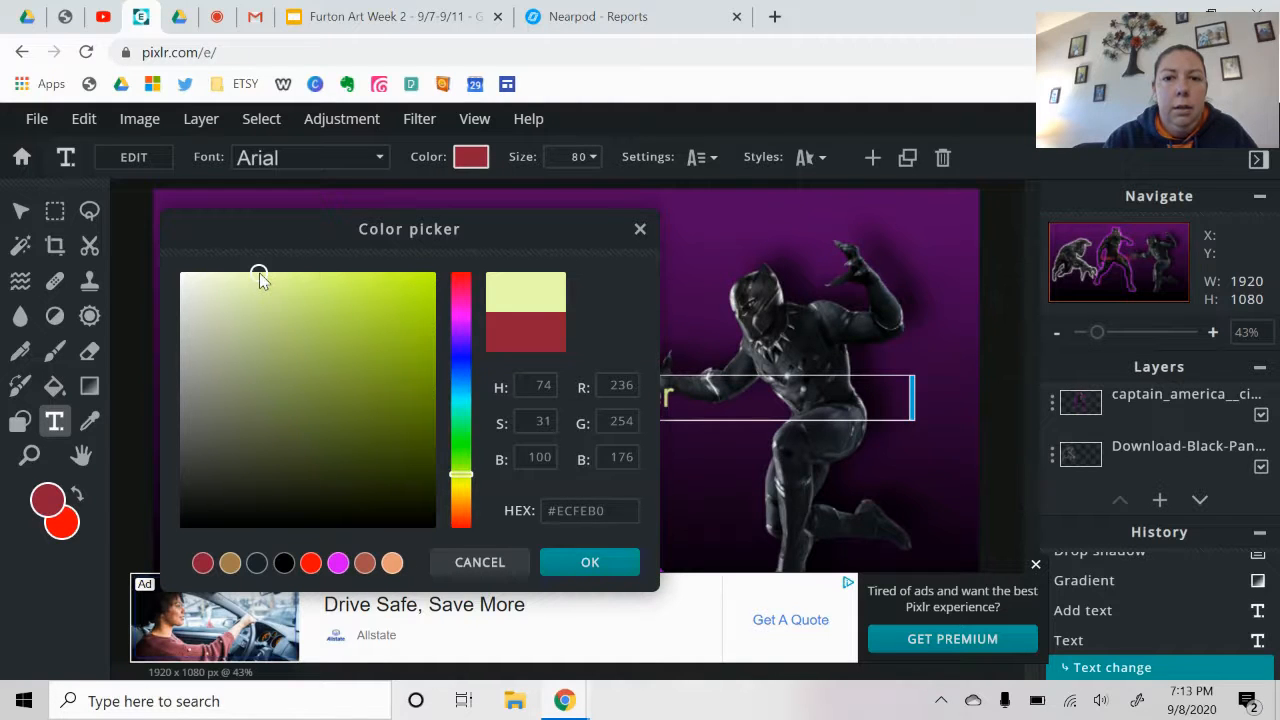
{"action": "left_click", "coordinate": [582, 562]}
- Preview the available fonts on the Black Panther text and set its font to Brave Hearted
{"action": "left_click", "coordinate": [357, 160]}
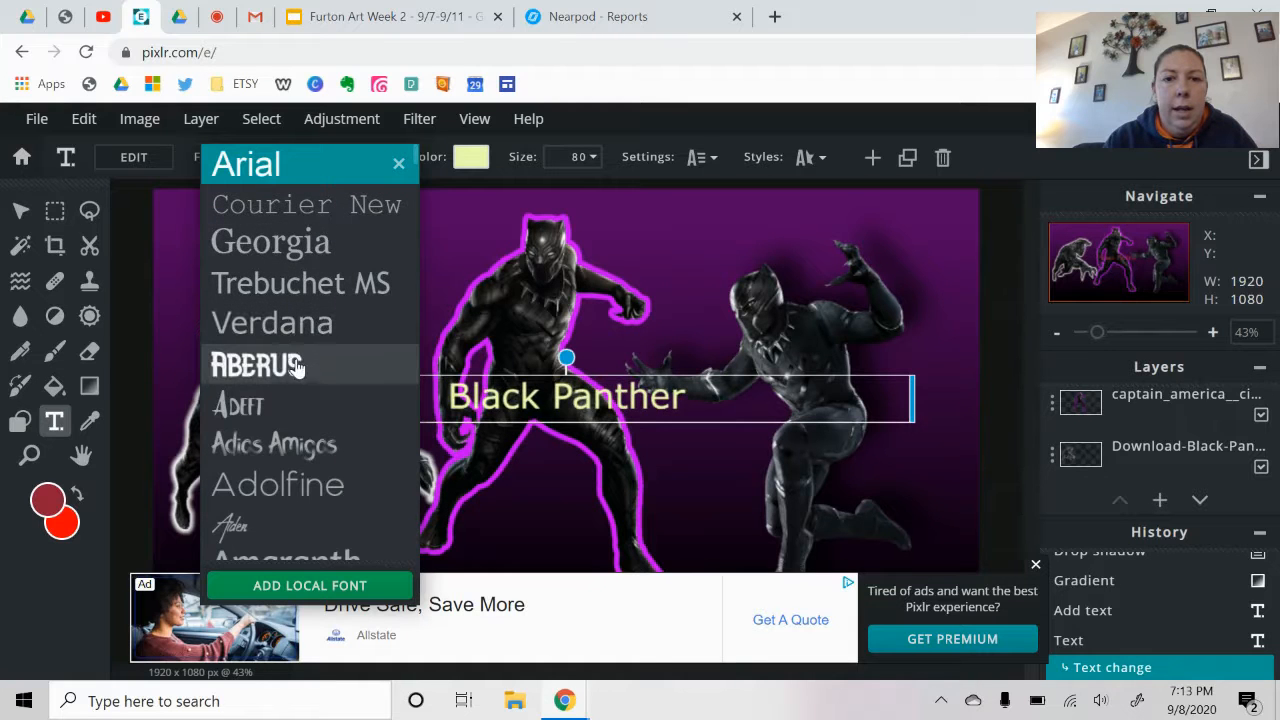
{"action": "key", "text": "Down"}
{"action": "key", "text": "Down"}
{"action": "key", "text": "Down"}
{"action": "key", "text": "Down"}
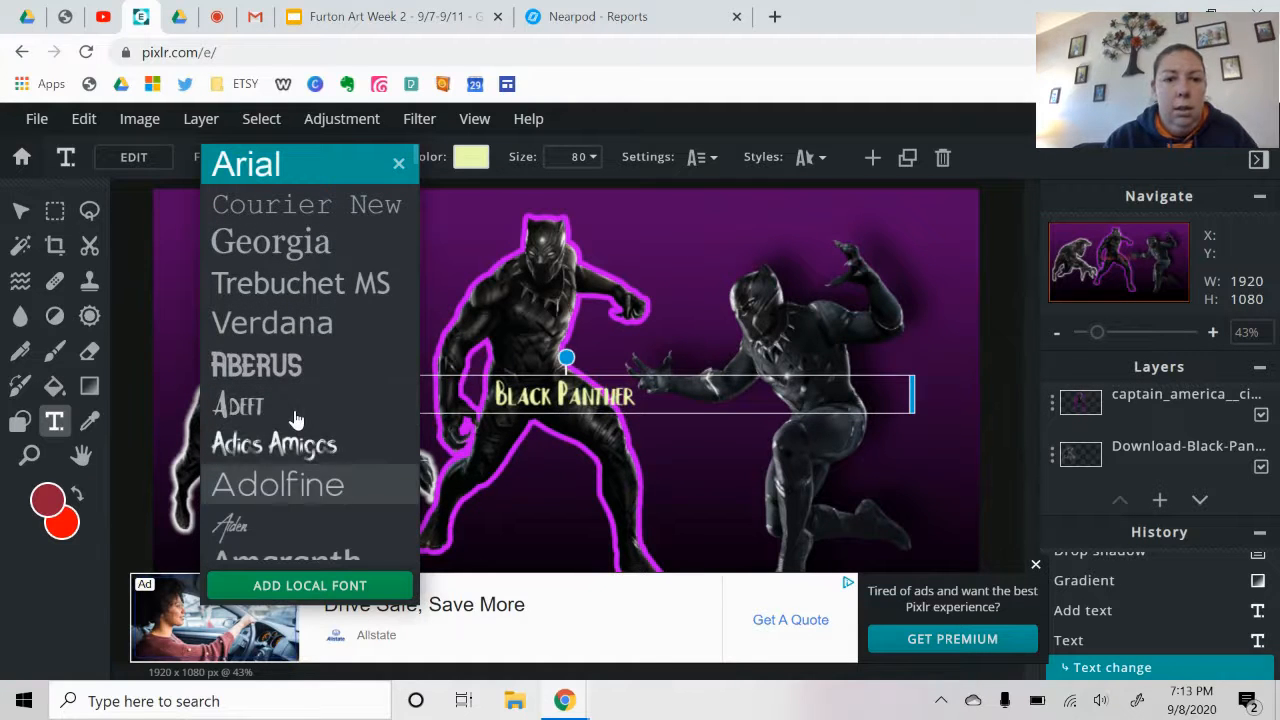
{"action": "key", "text": "Down"}
{"action": "key", "text": "Down"}
{"action": "key", "text": "Down"}
{"action": "key", "text": "Down"}
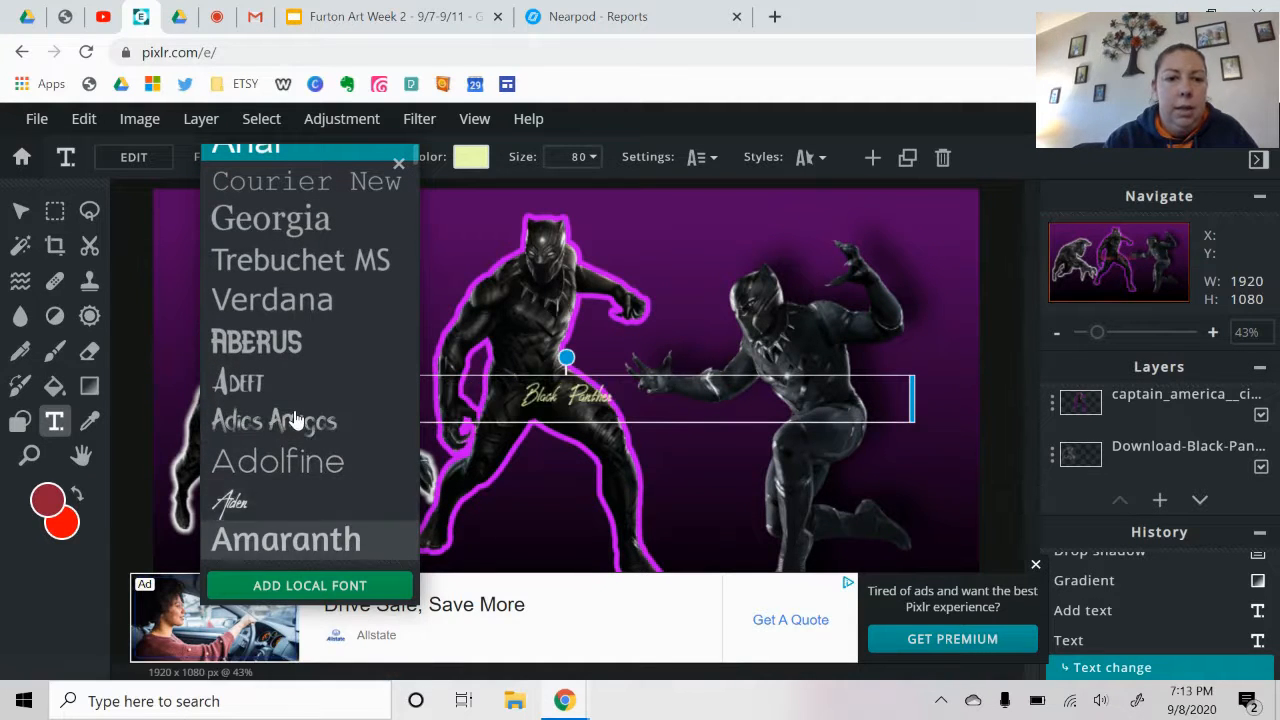
{"action": "key", "text": "Down"}
{"action": "key", "text": "Down"}
{"action": "key", "text": "Down"}
{"action": "key", "text": "Down"}
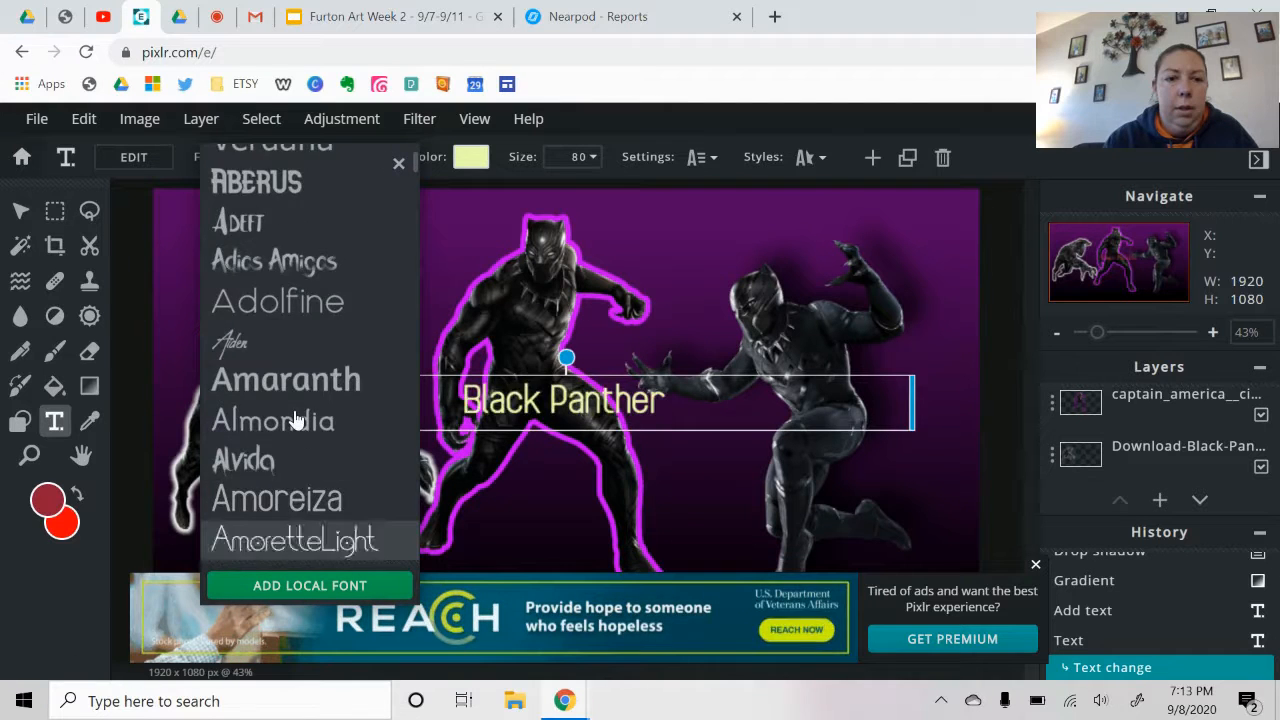
{"action": "key", "text": "Down"}
{"action": "key", "text": "Down"}
{"action": "key", "text": "Down"}
{"action": "key", "text": "Down"}
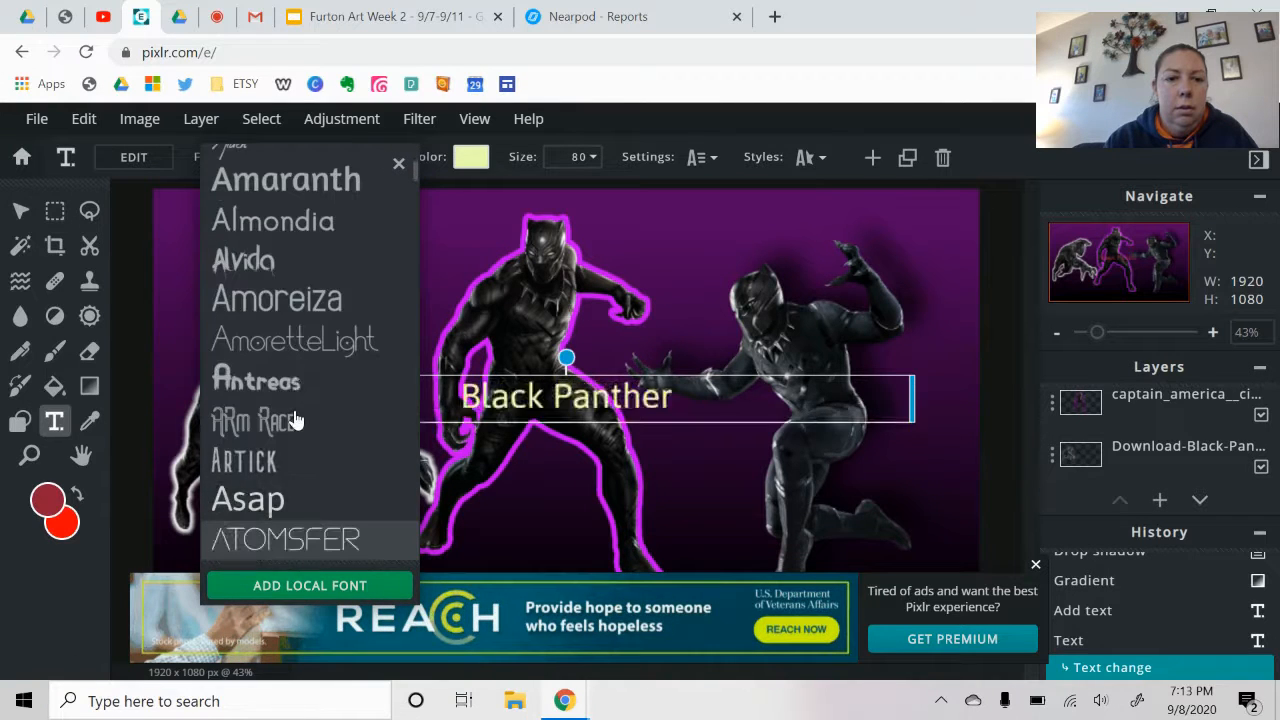
{"action": "key", "text": "Down"}
{"action": "key", "text": "Down"}
{"action": "key", "text": "Down"}
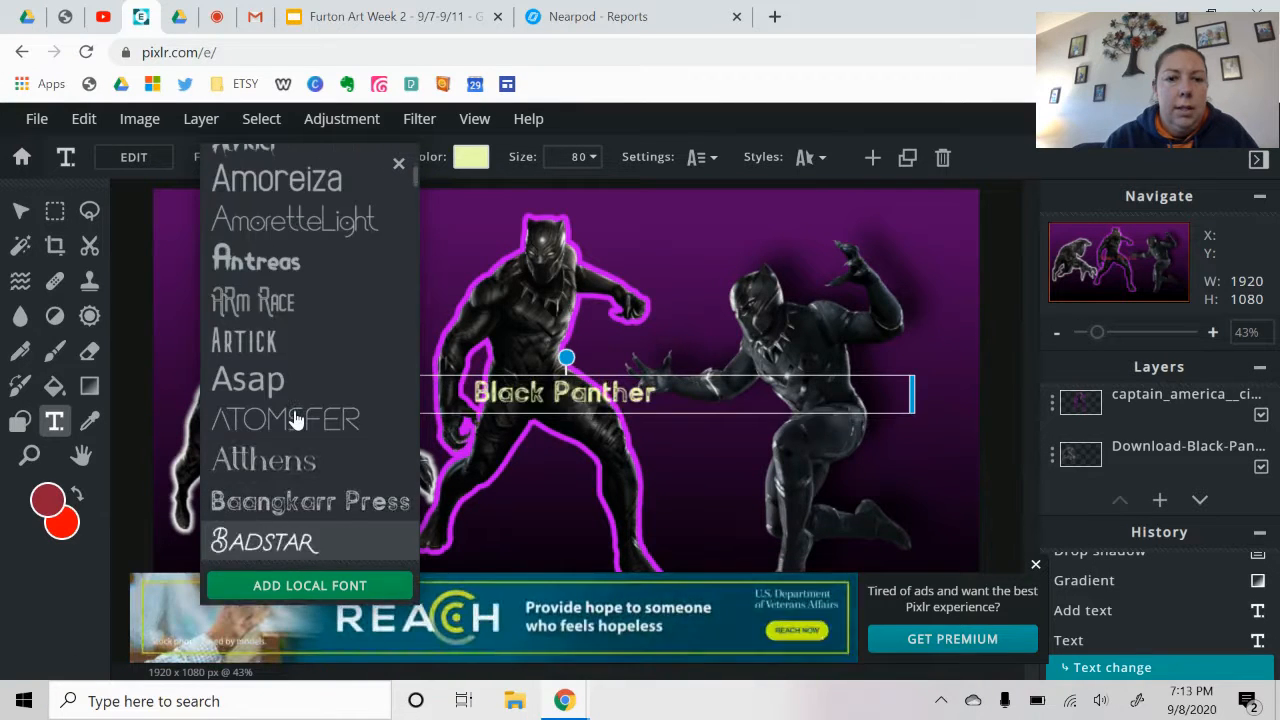
{"action": "key", "text": "Down"}
{"action": "key", "text": "Down"}
{"action": "key", "text": "Down"}
{"action": "key", "text": "Down"}
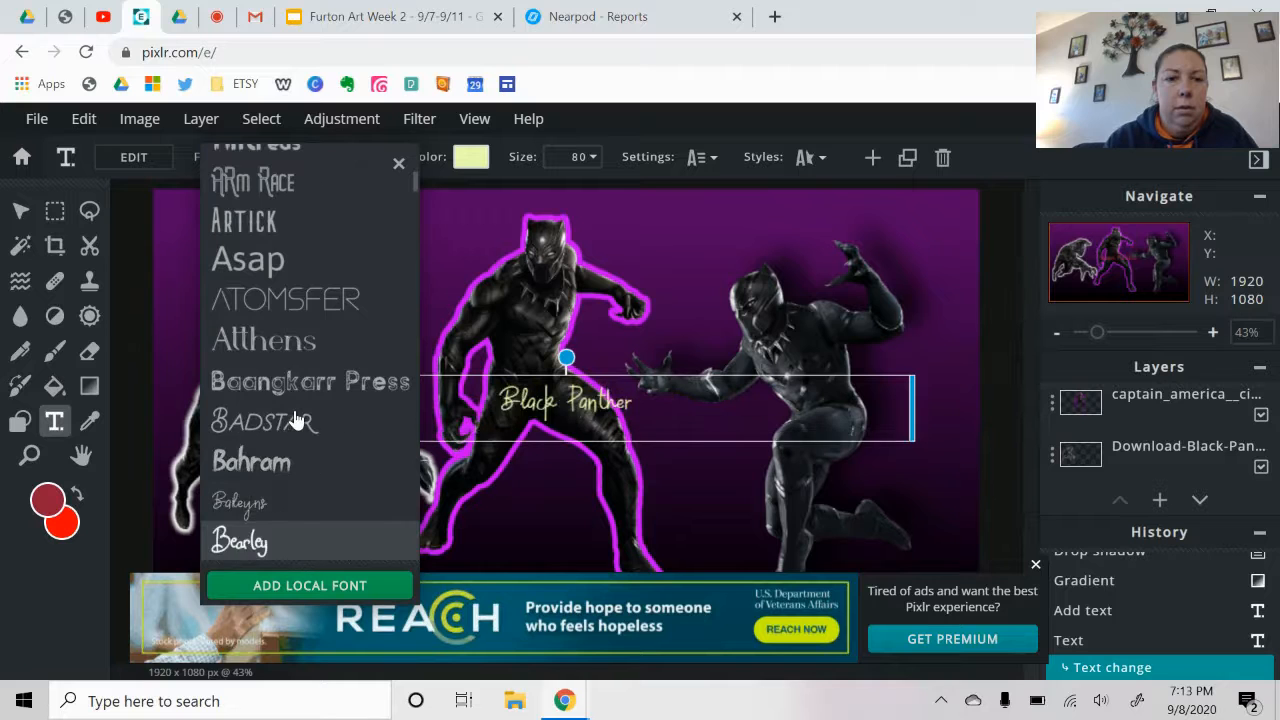
{"action": "key", "text": "Down"}
{"action": "key", "text": "Down"}
{"action": "key", "text": "Down"}
{"action": "key", "text": "Down"}
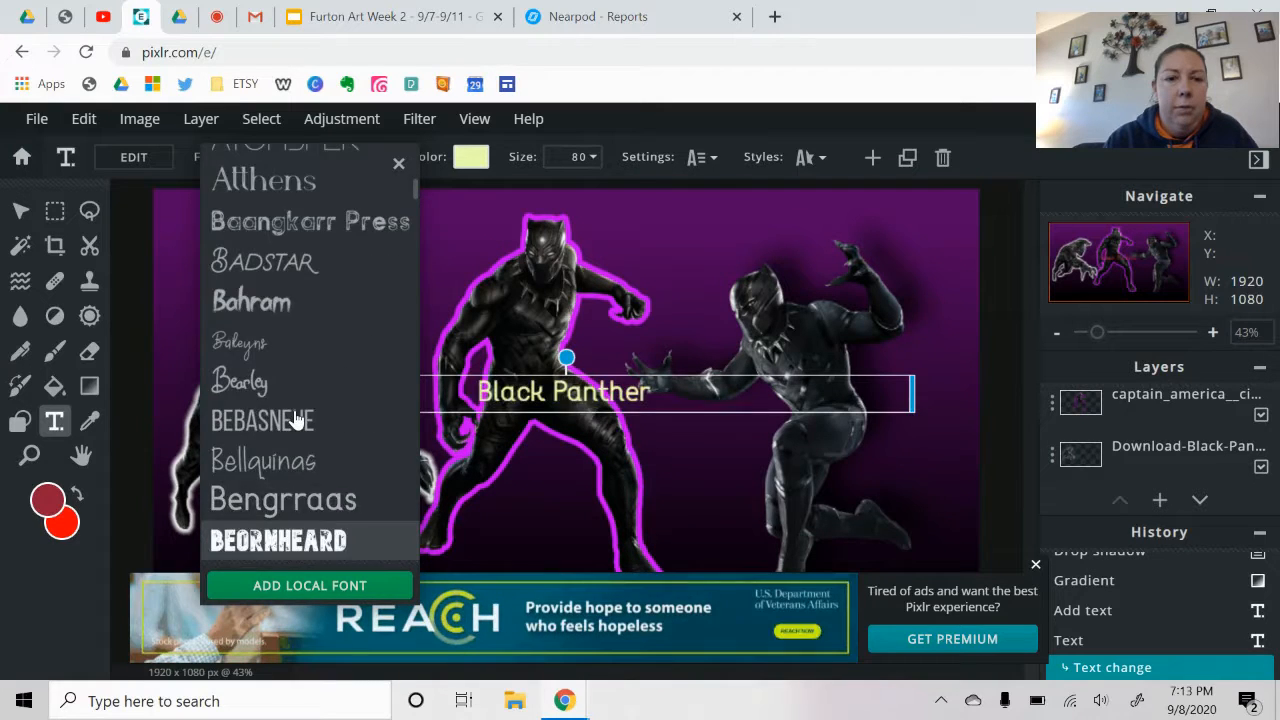
{"action": "key", "text": "Down"}
{"action": "key", "text": "Down"}
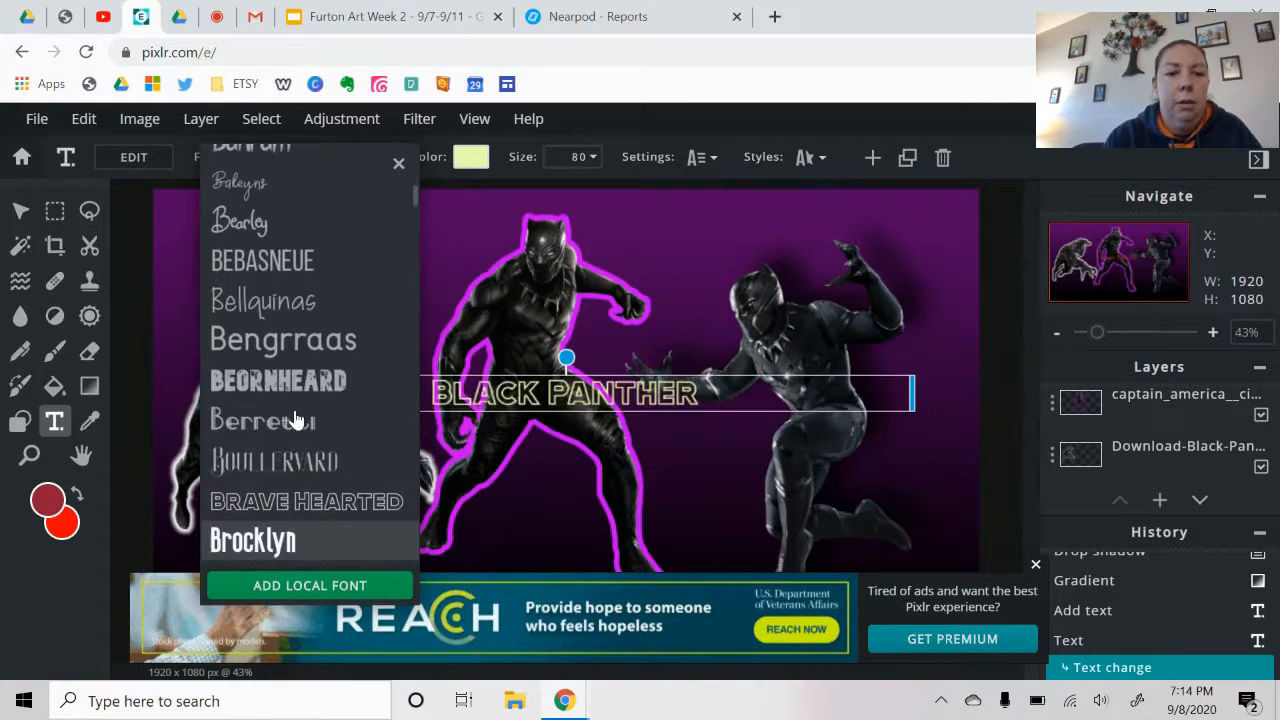
{"action": "key", "text": "Up"}
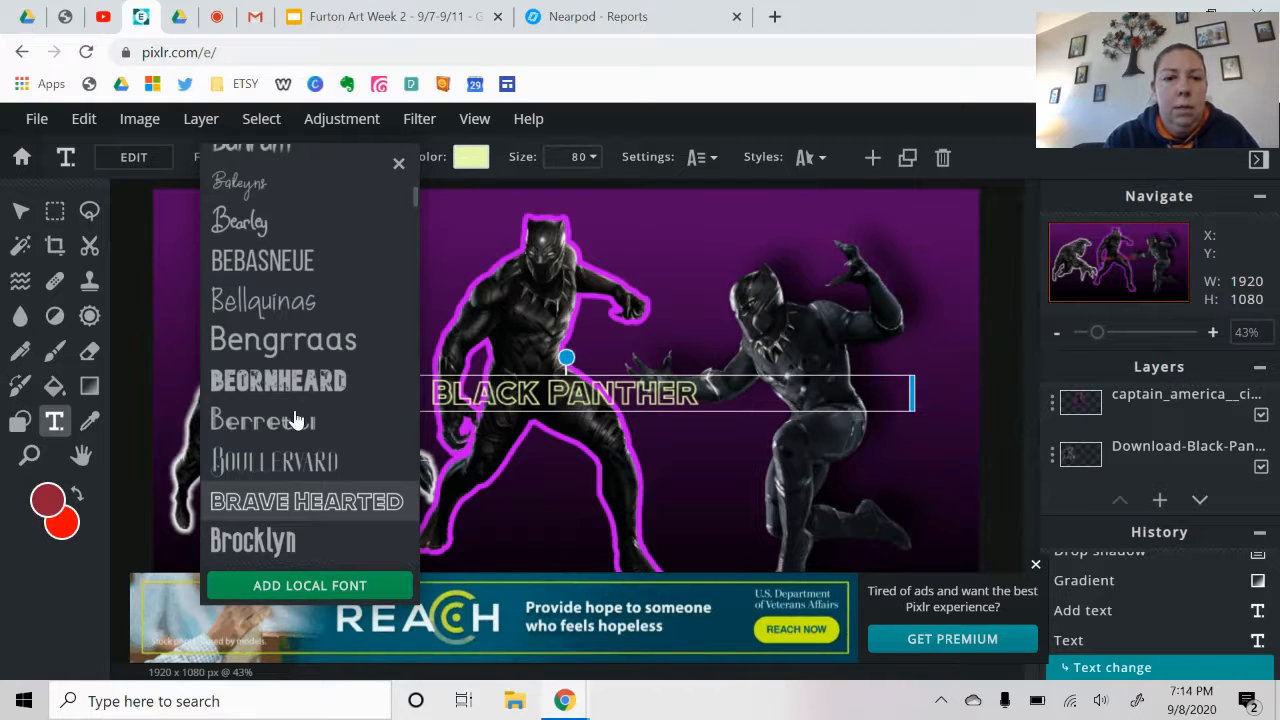
{"action": "left_click", "coordinate": [286, 500]}
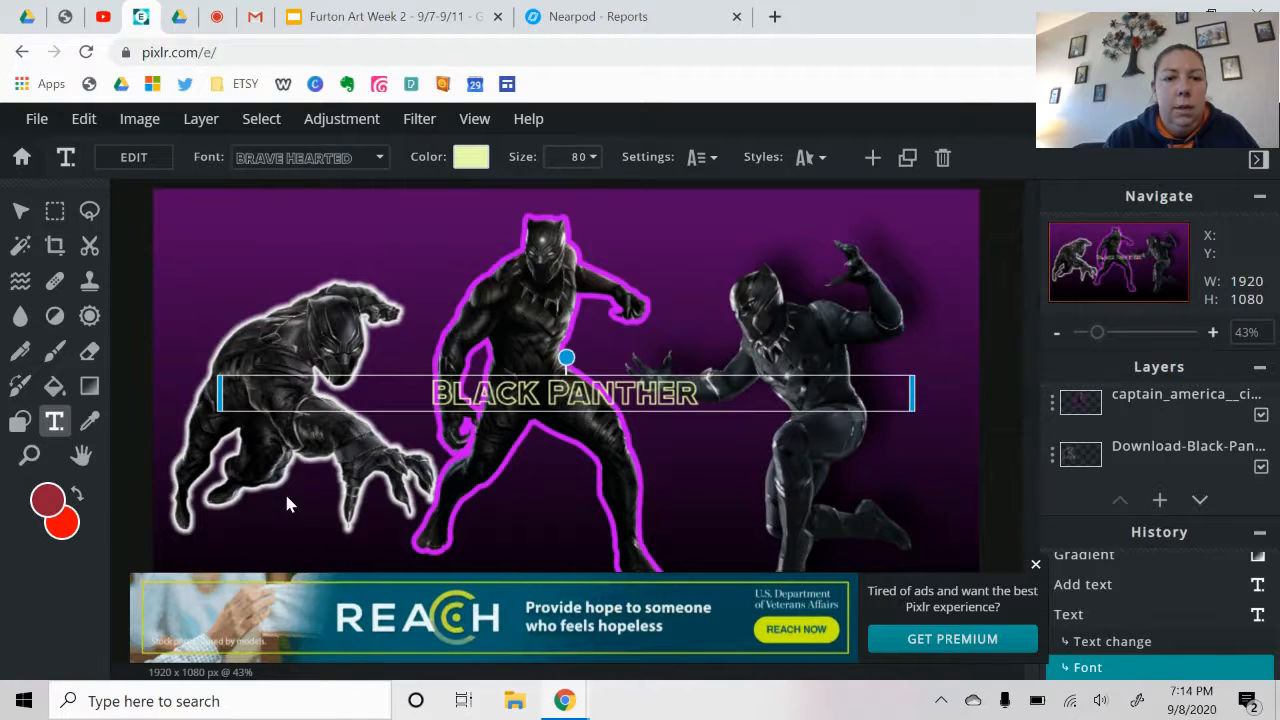
- Enlarge the Black Panther text to size 210 and change its colour to bright purple #C603FC
{"action": "left_click", "coordinate": [593, 157]}
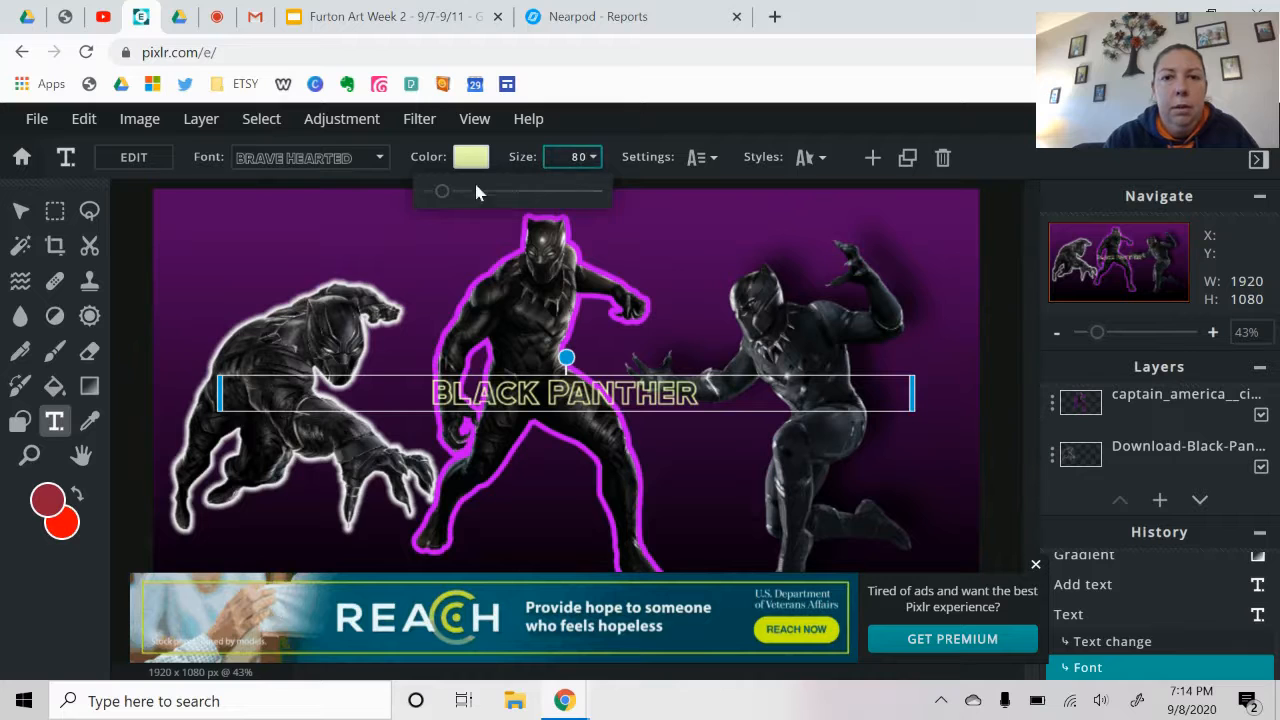
{"action": "left_click_drag", "start_coordinate": [442, 195], "coordinate": [463, 195]}
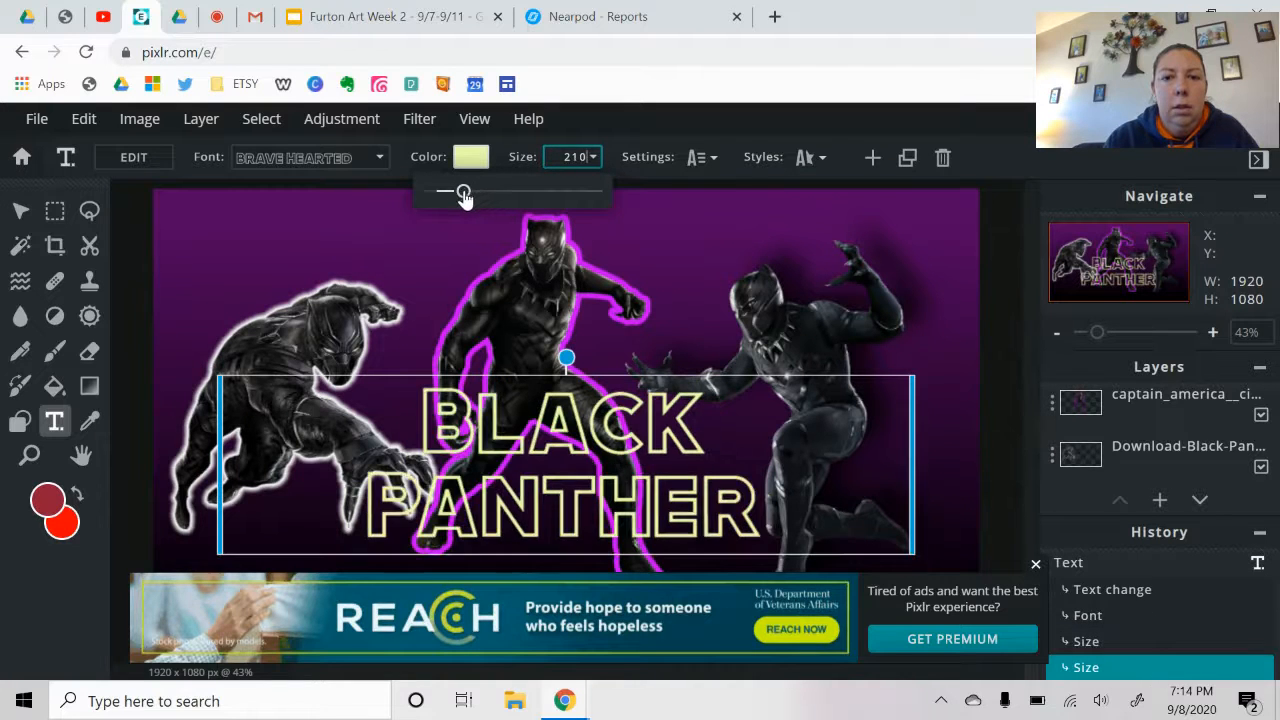
{"action": "left_click", "coordinate": [473, 157]}
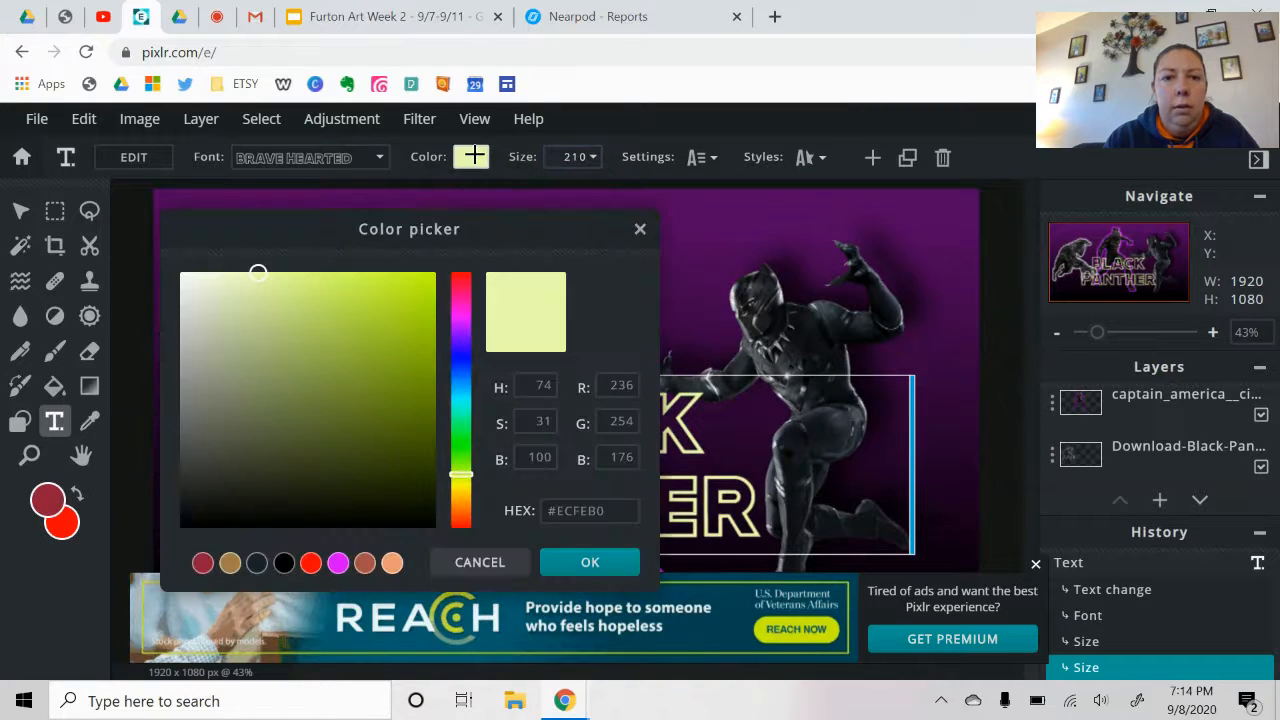
{"action": "left_click", "coordinate": [461, 322]}
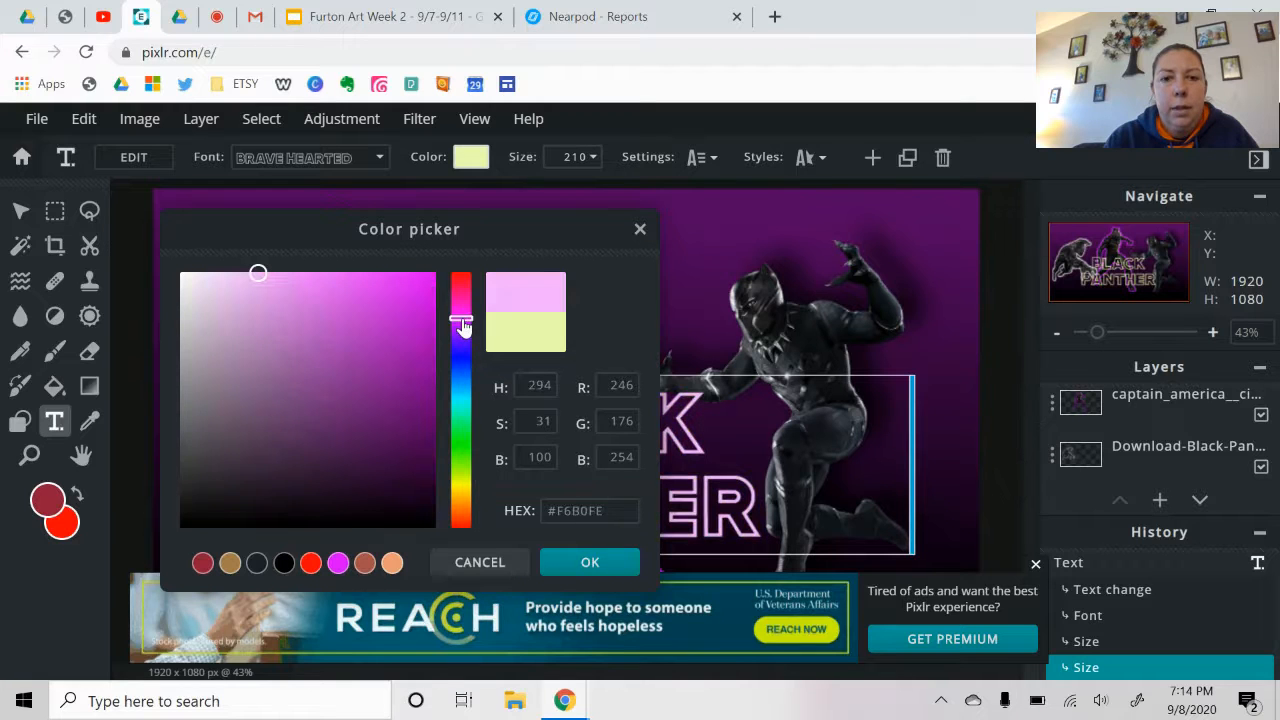
{"action": "left_click_drag", "start_coordinate": [461, 320], "coordinate": [457, 333]}
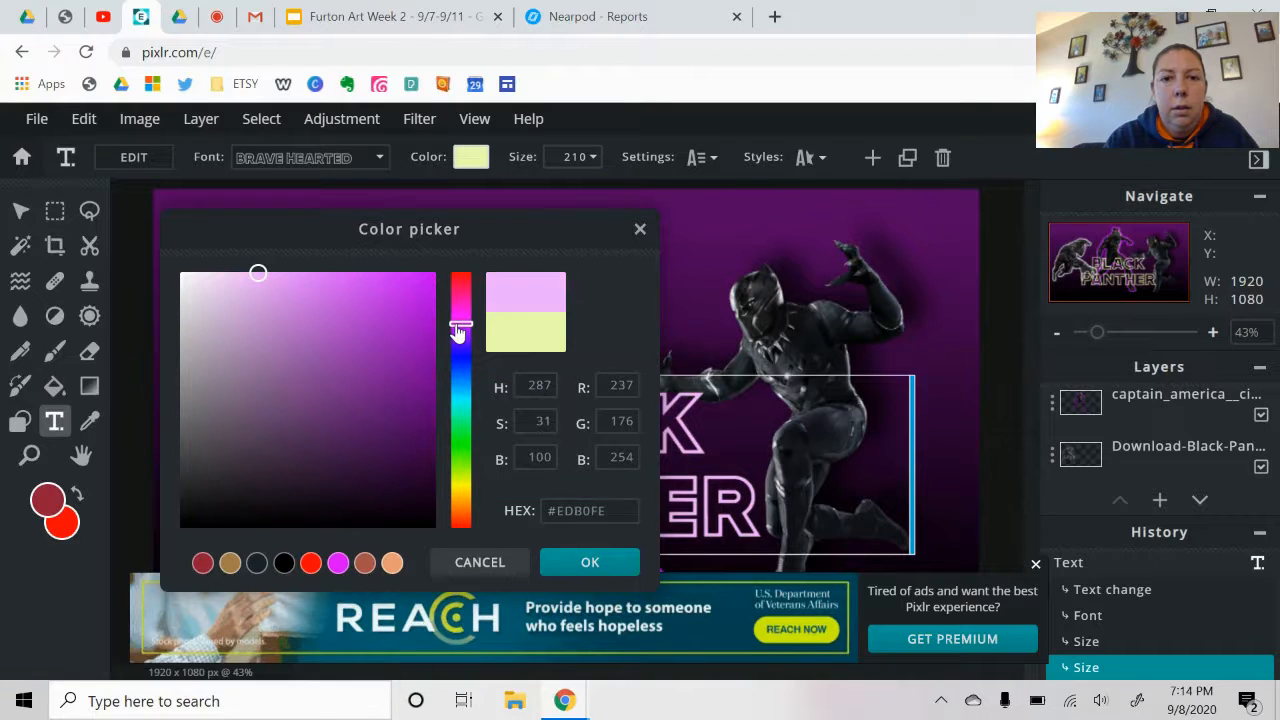
{"action": "left_click", "coordinate": [432, 276]}
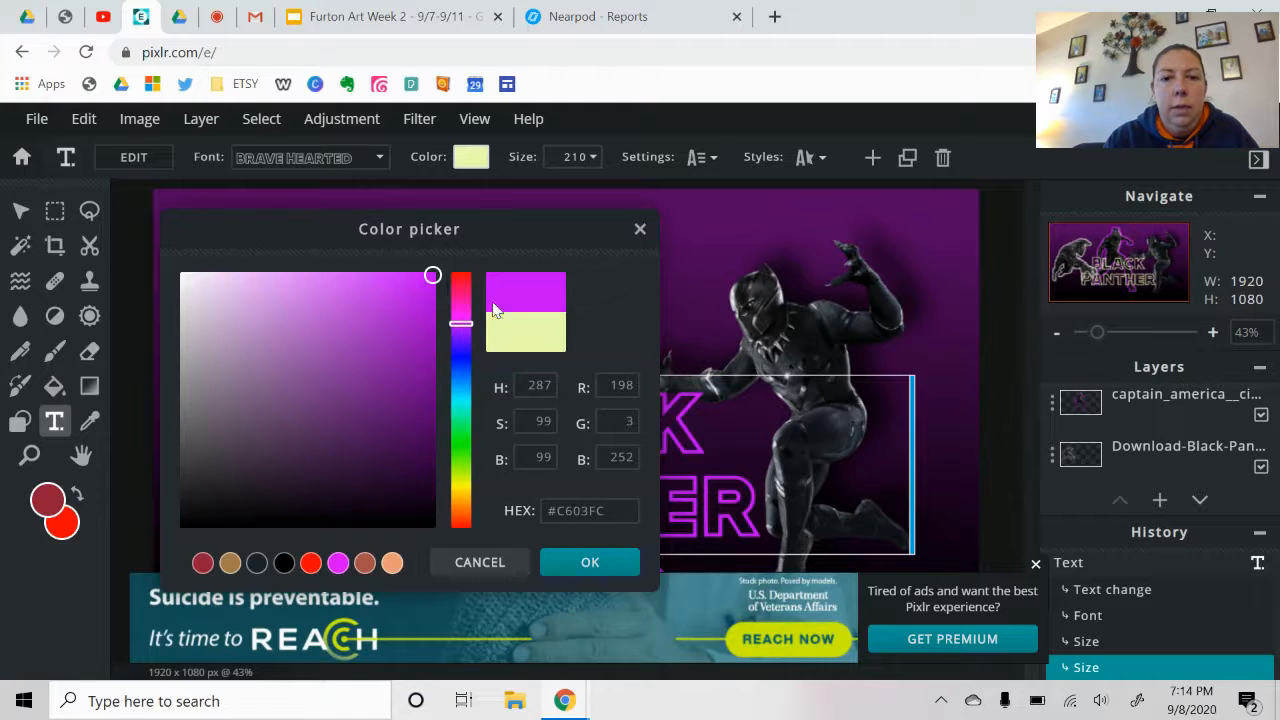
{"action": "left_click", "coordinate": [587, 562]}
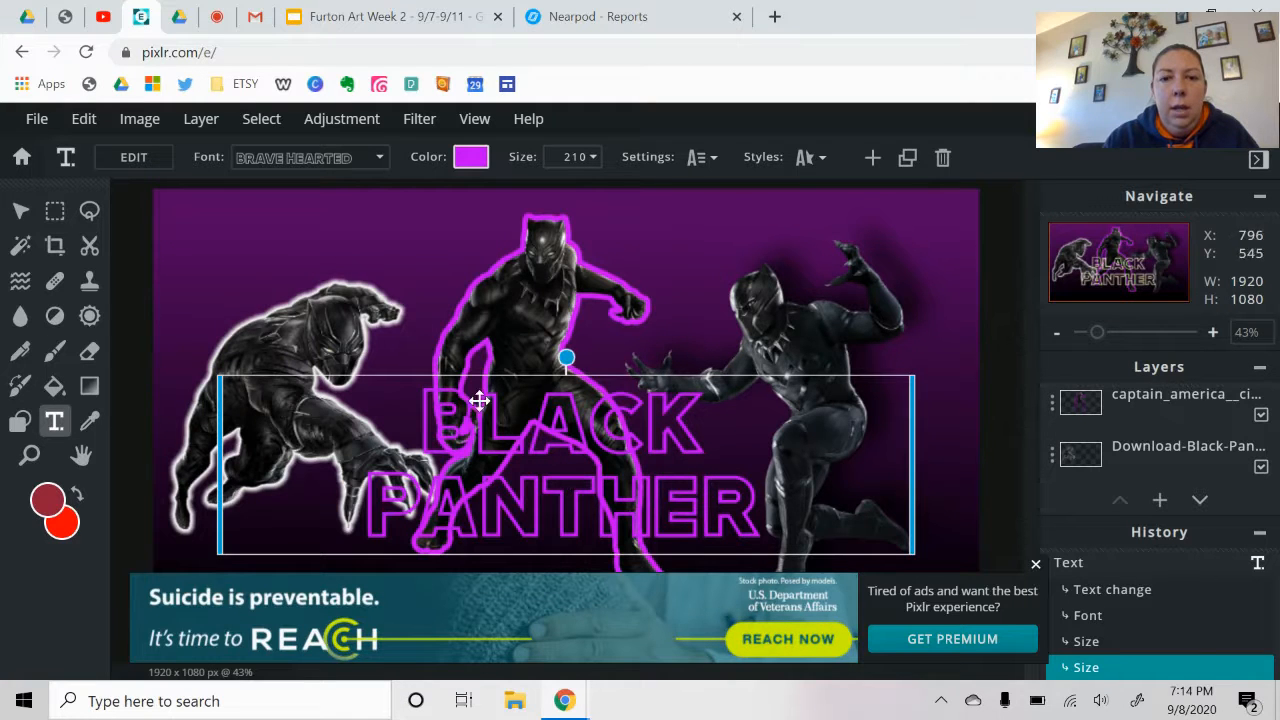
- Try to apply the Drop shadow filter to the Black Panther text layer
{"action": "left_click", "coordinate": [416, 122]}
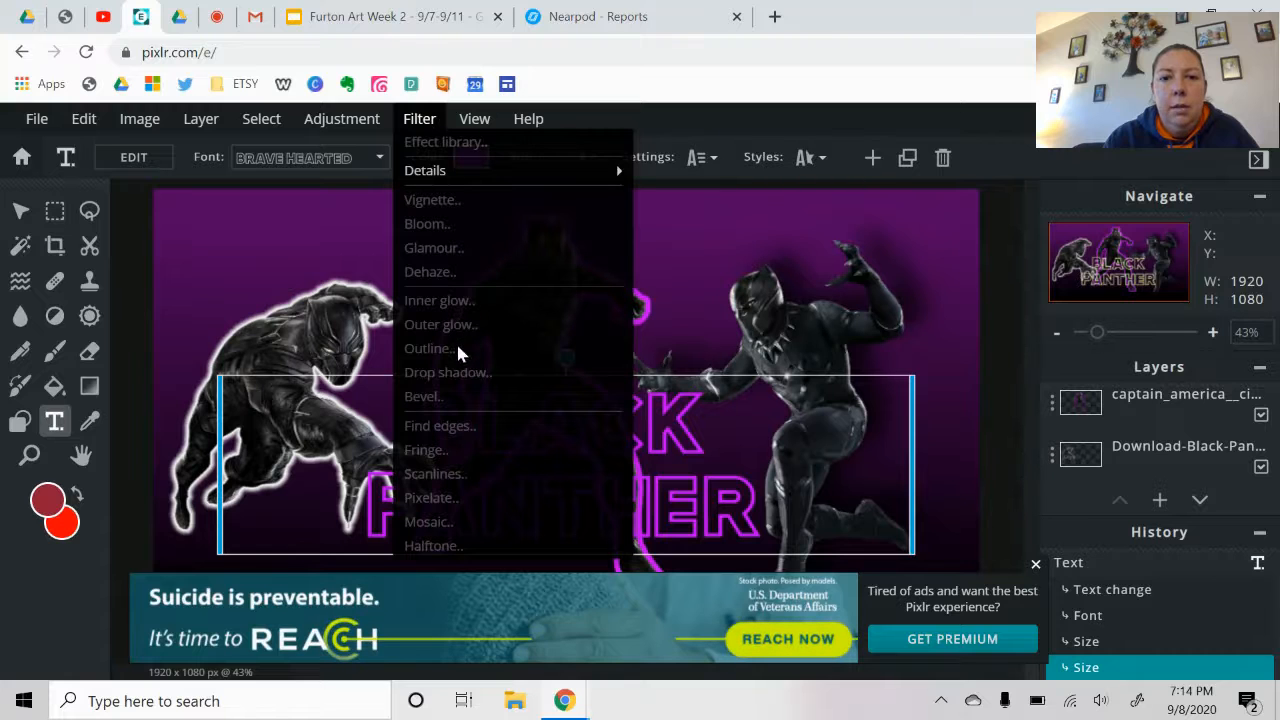
{"action": "left_click", "coordinate": [458, 370]}
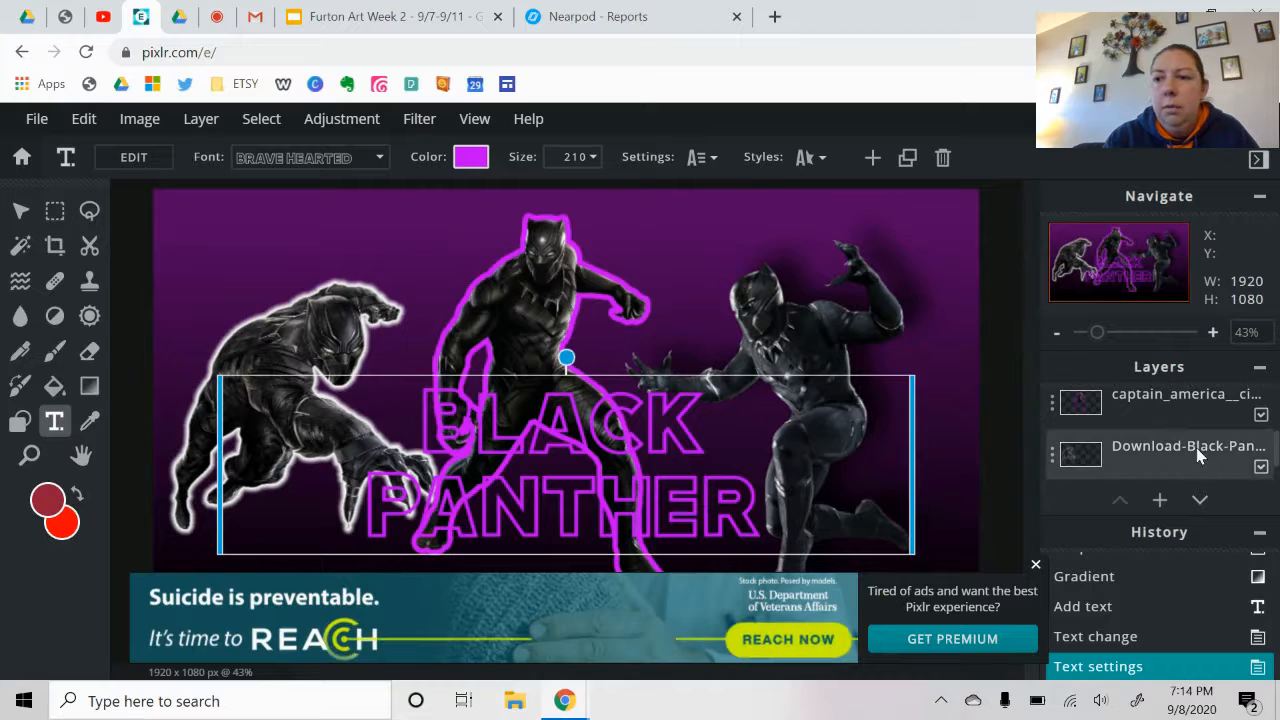
{"action": "left_click_drag", "start_coordinate": [1275, 462], "coordinate": [1268, 409]}
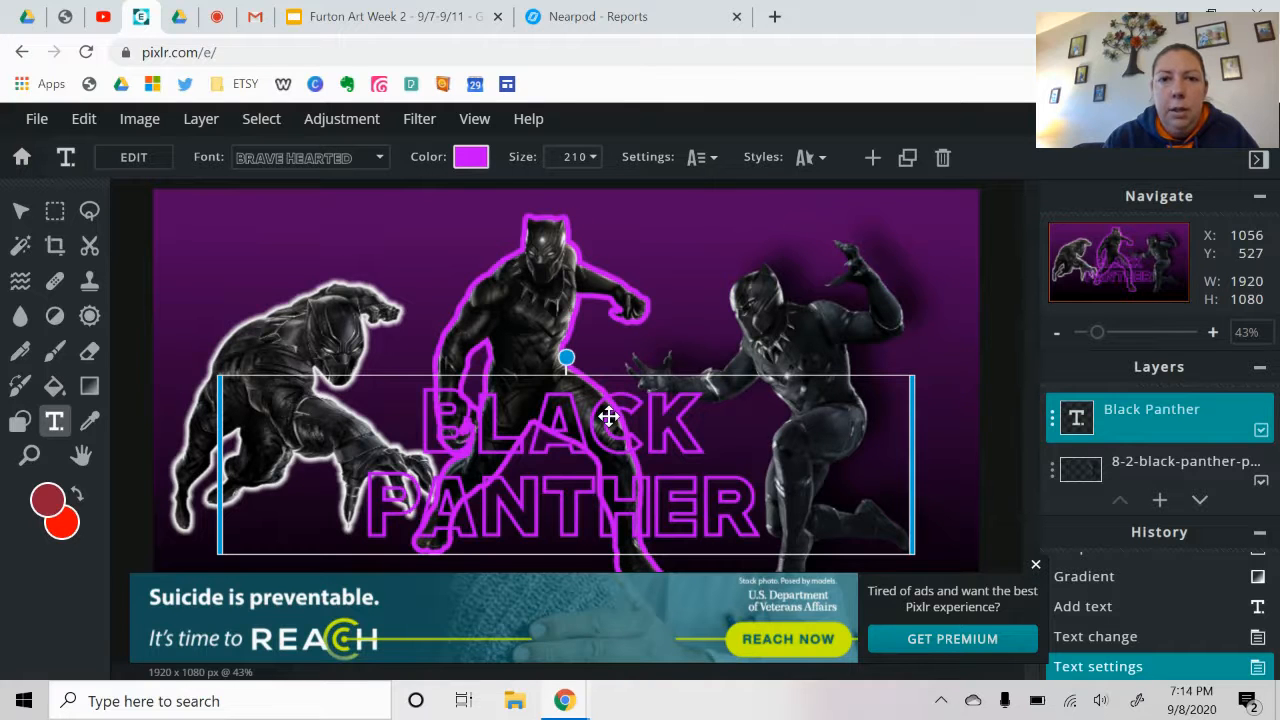
{"action": "left_click", "coordinate": [372, 123]}
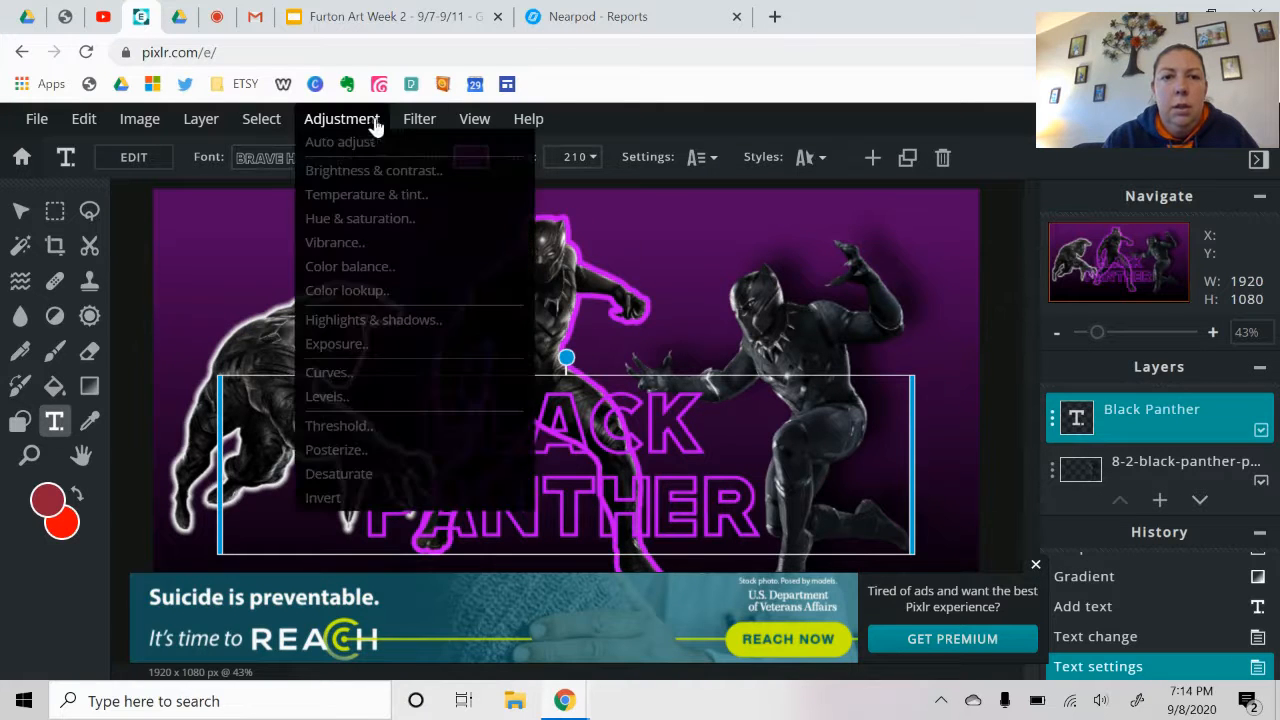
{"action": "left_click", "coordinate": [422, 120]}
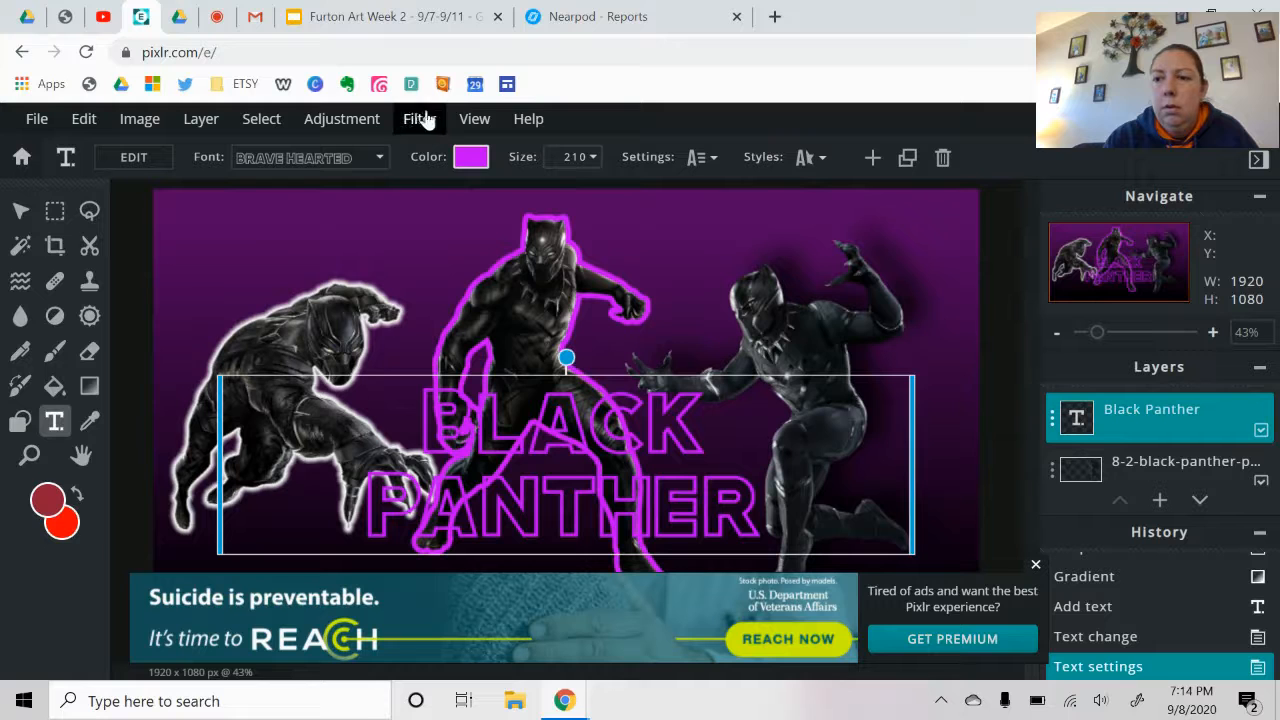
- Try the Overlay, Multiply and Darken blend modes on the Black Panther text layer
{"action": "left_click", "coordinate": [1051, 418]}
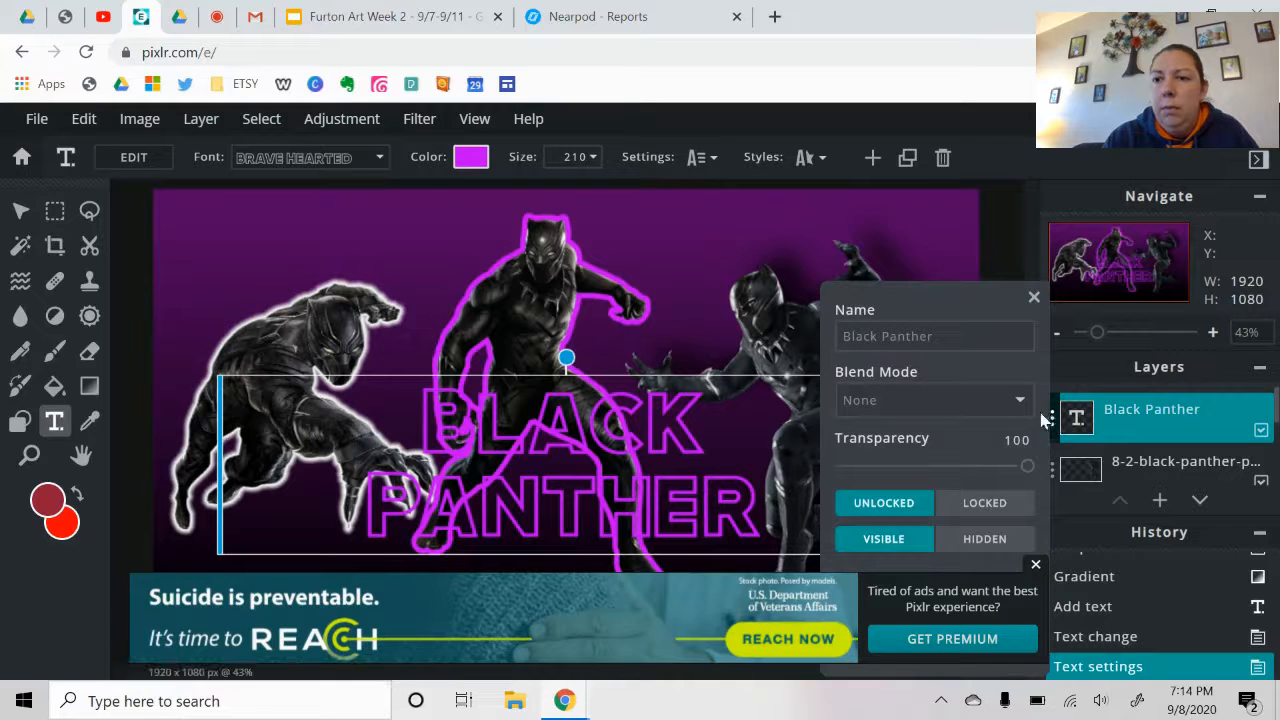
{"action": "left_click", "coordinate": [1012, 402]}
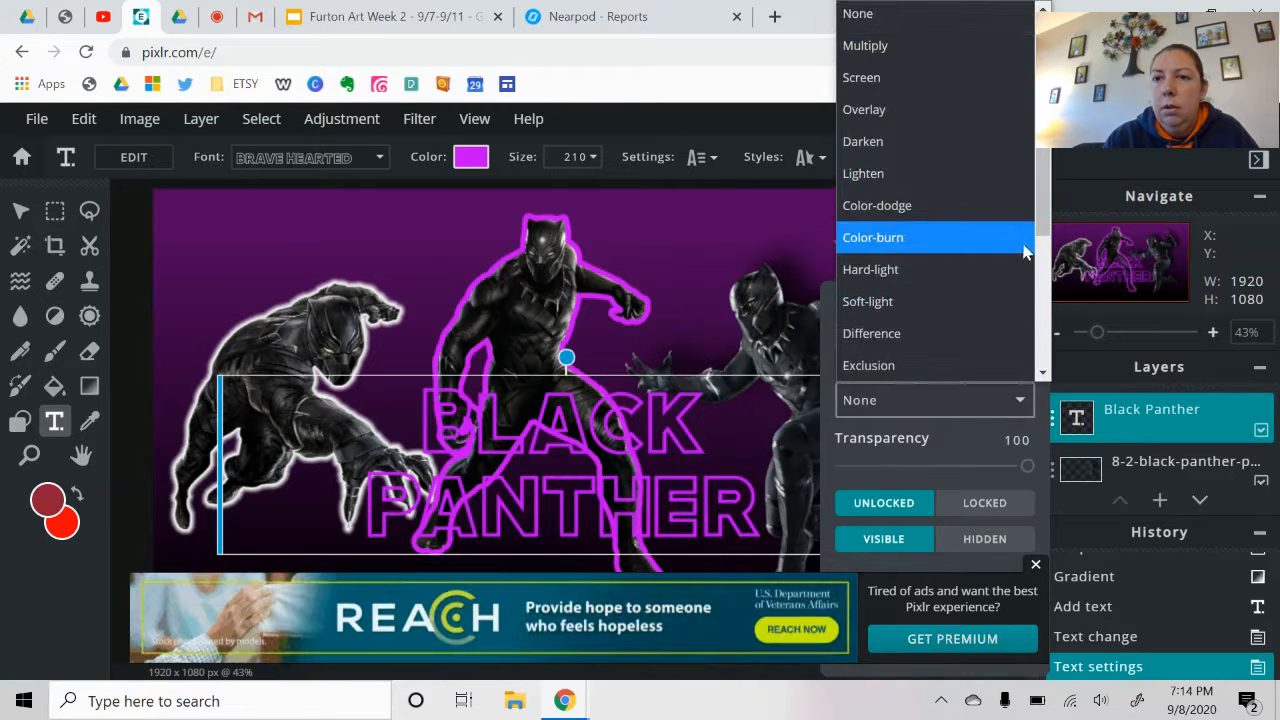
{"action": "mouse_move", "coordinate": [1042, 230]}
{"action": "left_mouse_down"}
{"action": "mouse_move", "coordinate": [1058, 348]}
{"action": "mouse_move", "coordinate": [1043, 176]}
{"action": "left_mouse_up"}
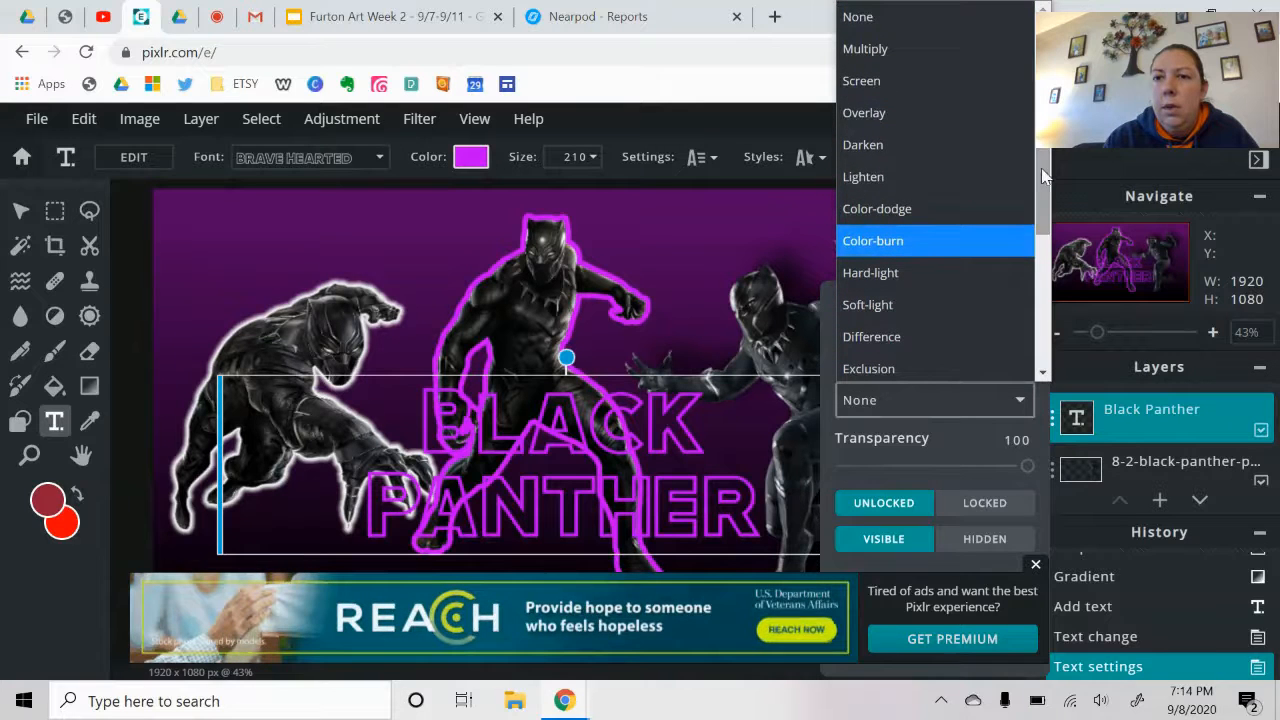
{"action": "left_click", "coordinate": [893, 113]}
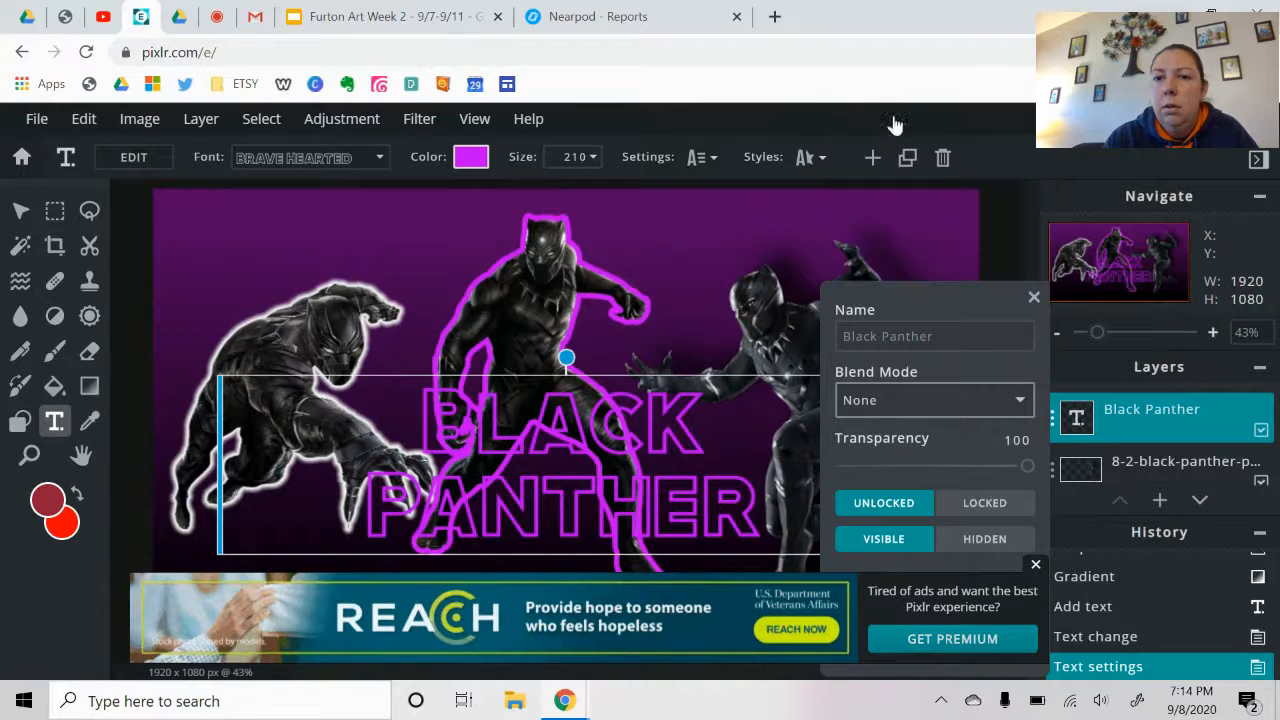
{"action": "left_click", "coordinate": [986, 398]}
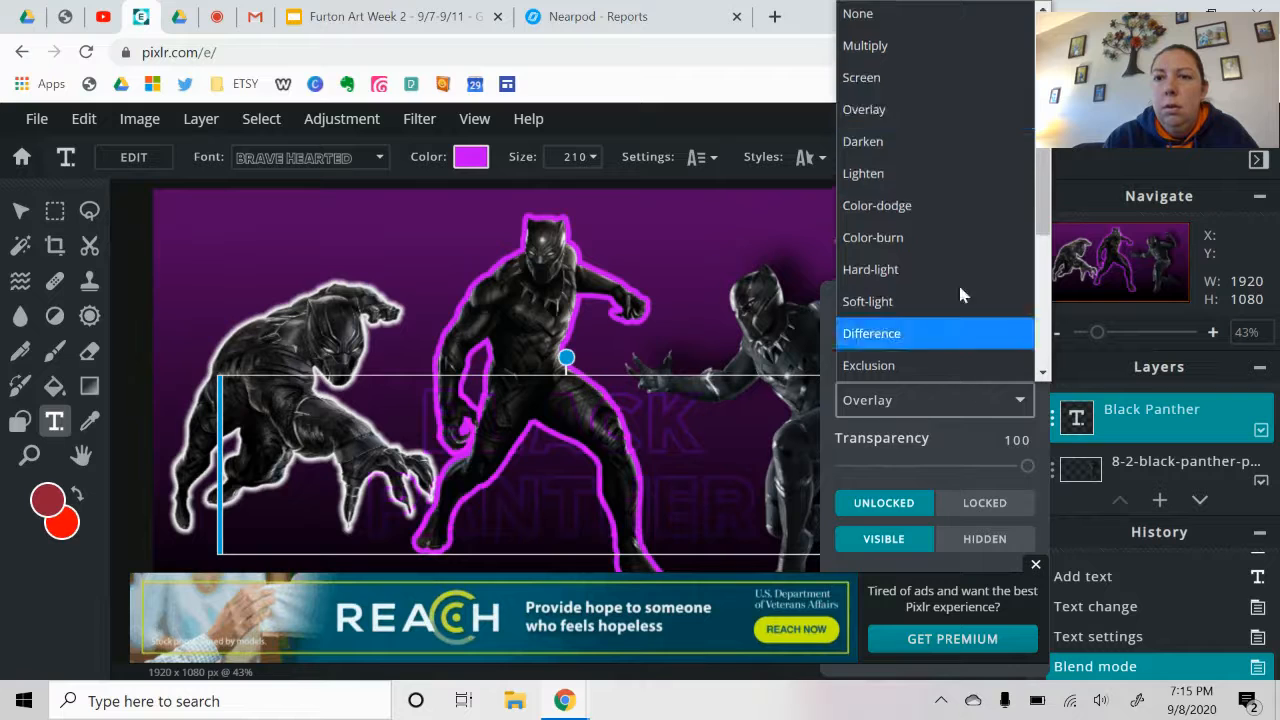
{"action": "left_click", "coordinate": [914, 48]}
{"action": "left_click", "coordinate": [940, 405]}
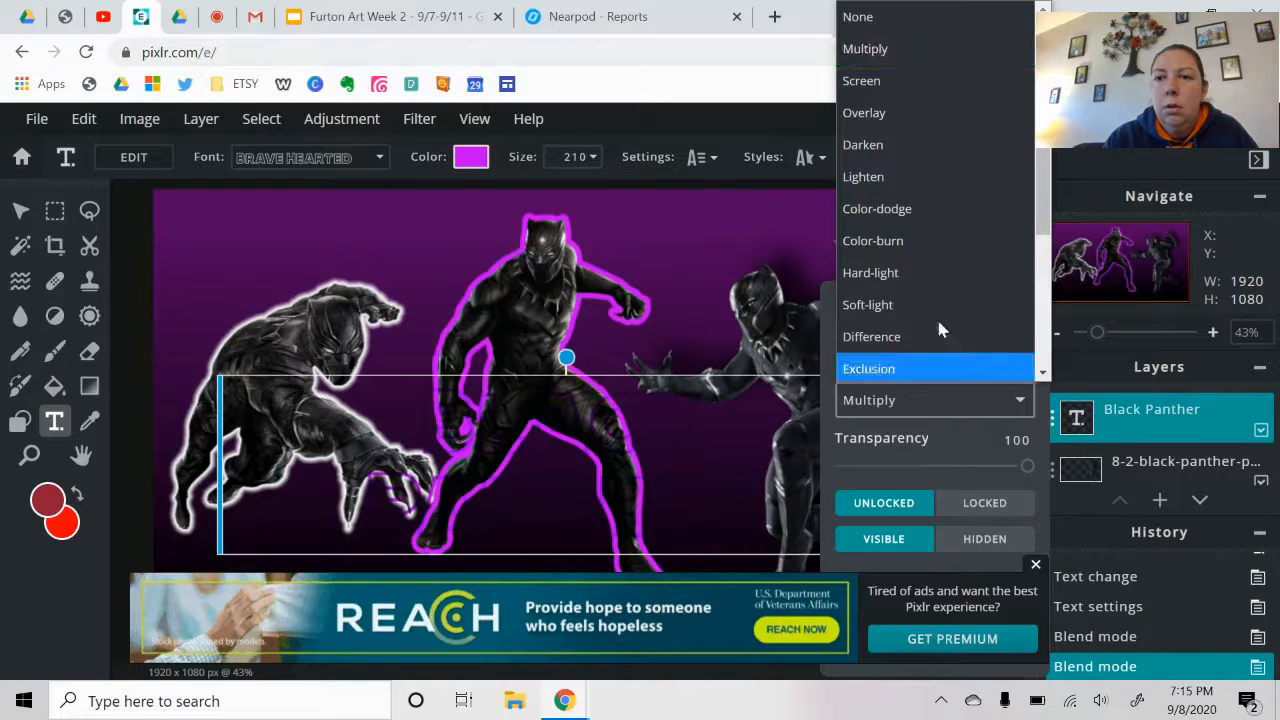
{"action": "left_click", "coordinate": [914, 154]}
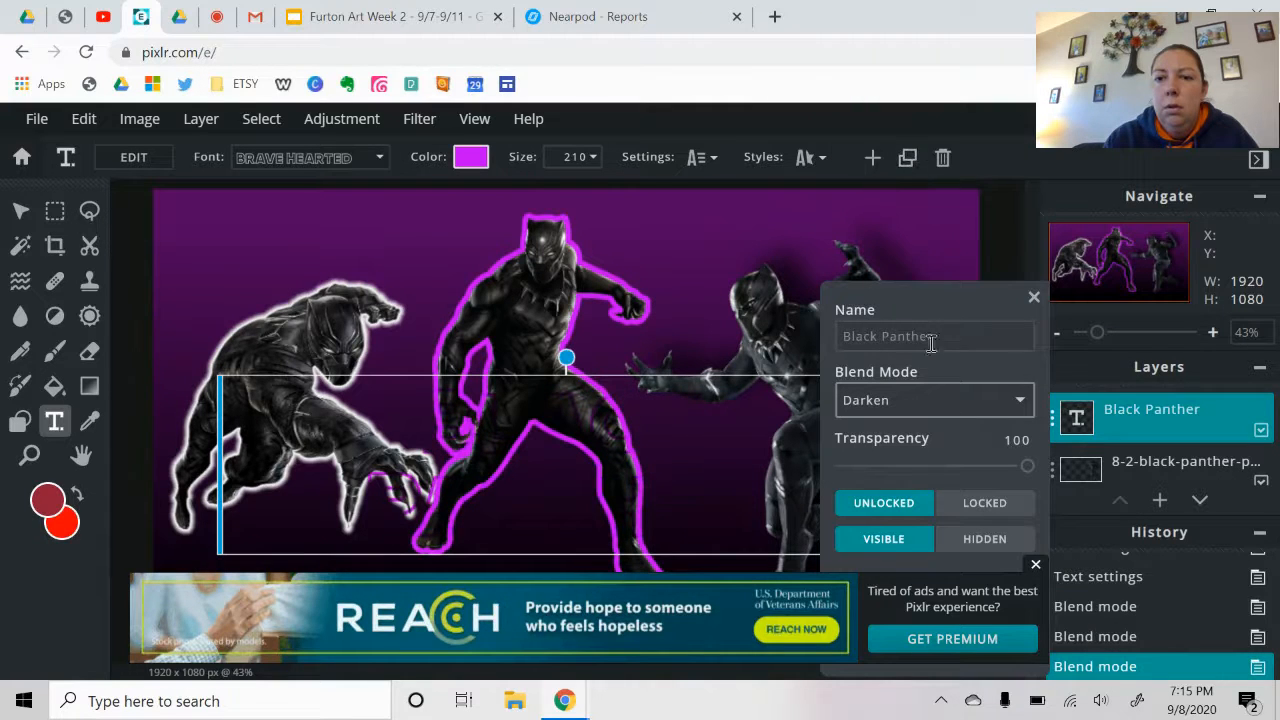
- Try the Color-dodge and Hard-light blend modes on the text layer, and return its blend mode to None
{"action": "left_click", "coordinate": [933, 410]}
{"action": "left_click", "coordinate": [900, 206]}
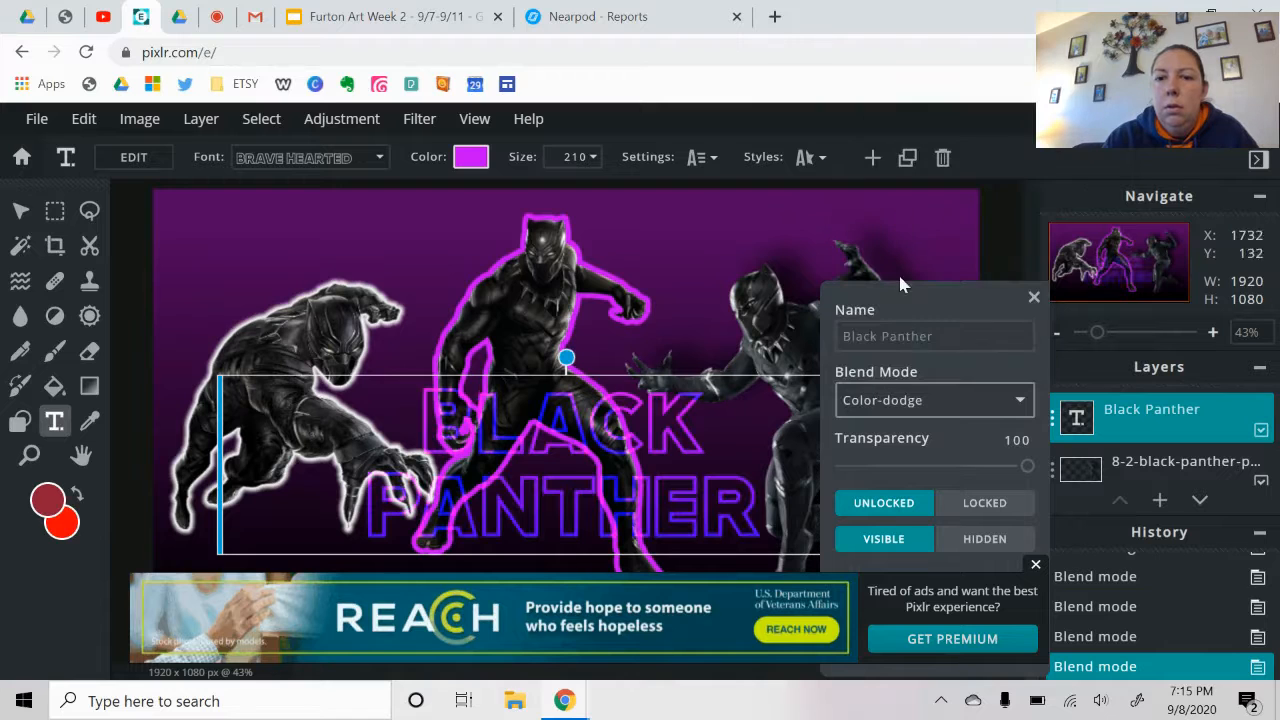
{"action": "left_click", "coordinate": [907, 418]}
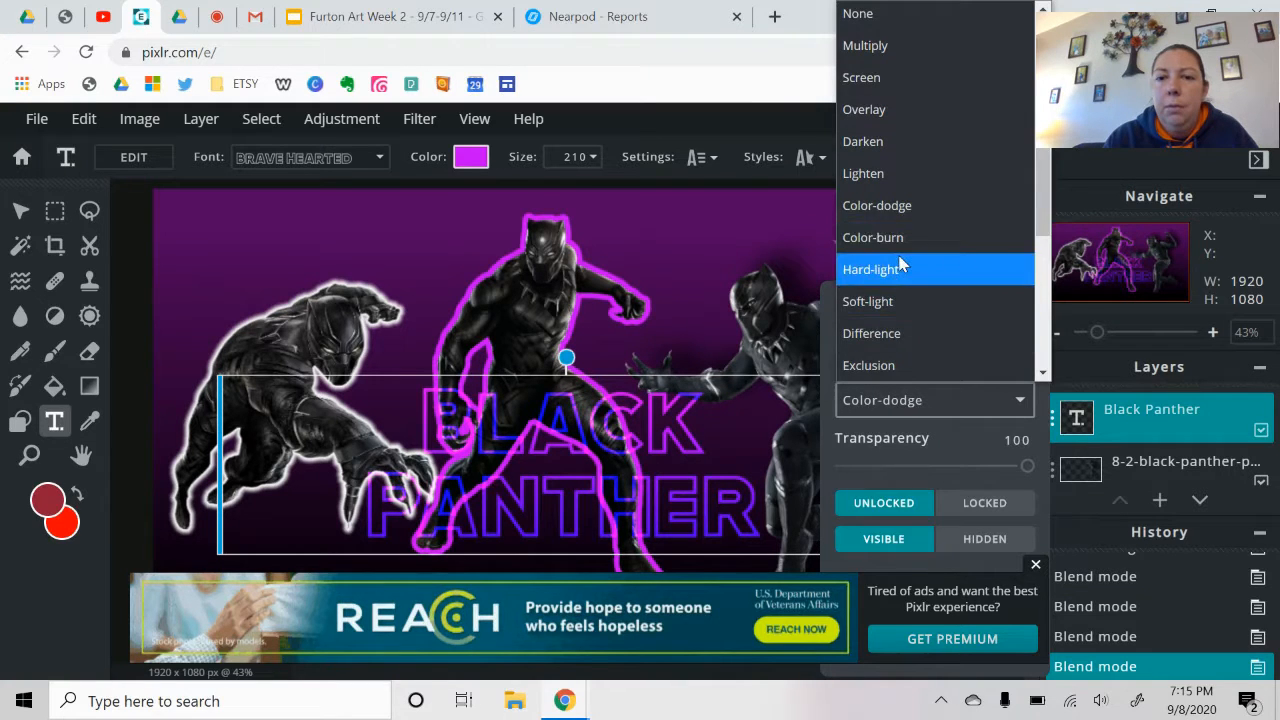
{"action": "left_click", "coordinate": [901, 267]}
{"action": "left_click", "coordinate": [901, 402]}
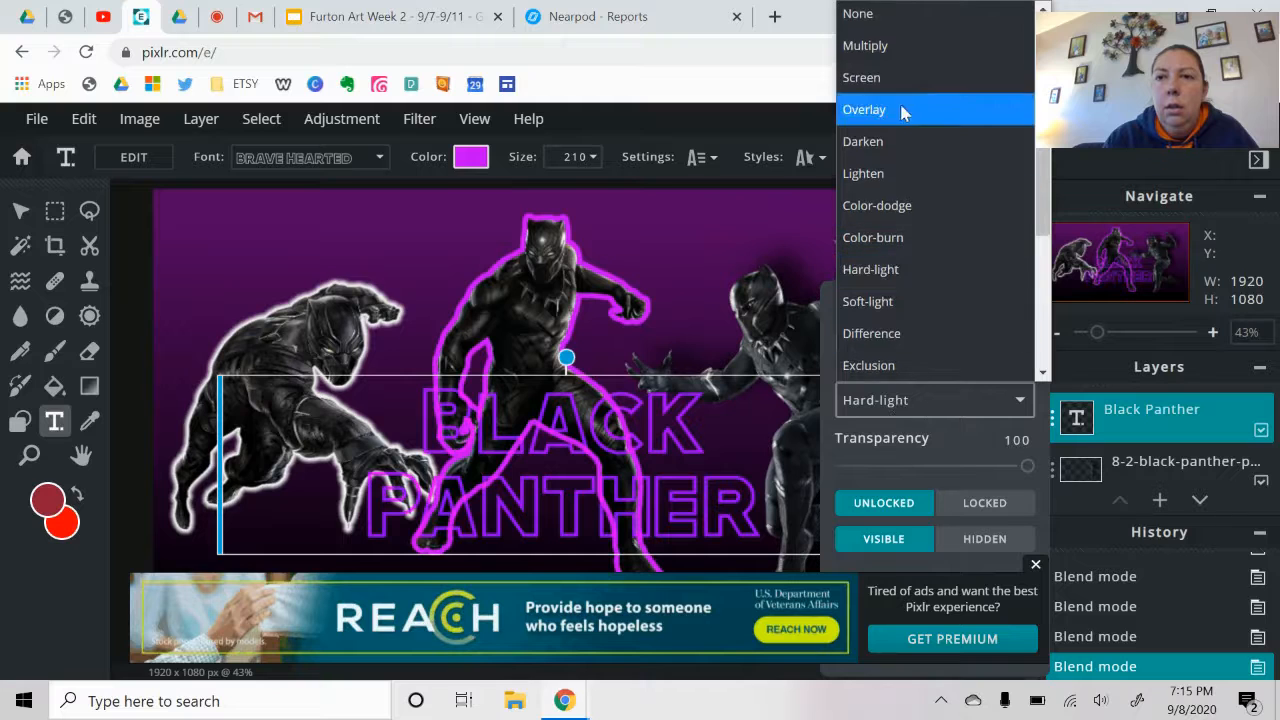
{"action": "left_click", "coordinate": [895, 25]}
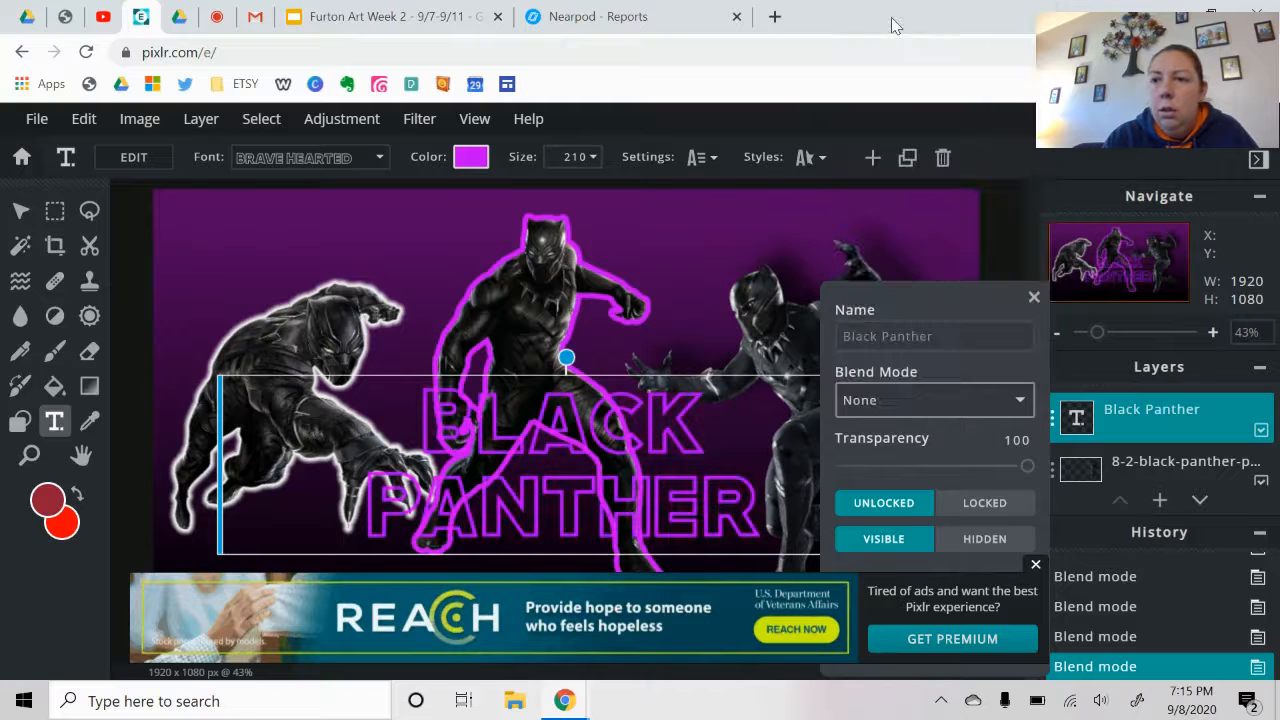
{"action": "left_click", "coordinate": [1034, 298]}
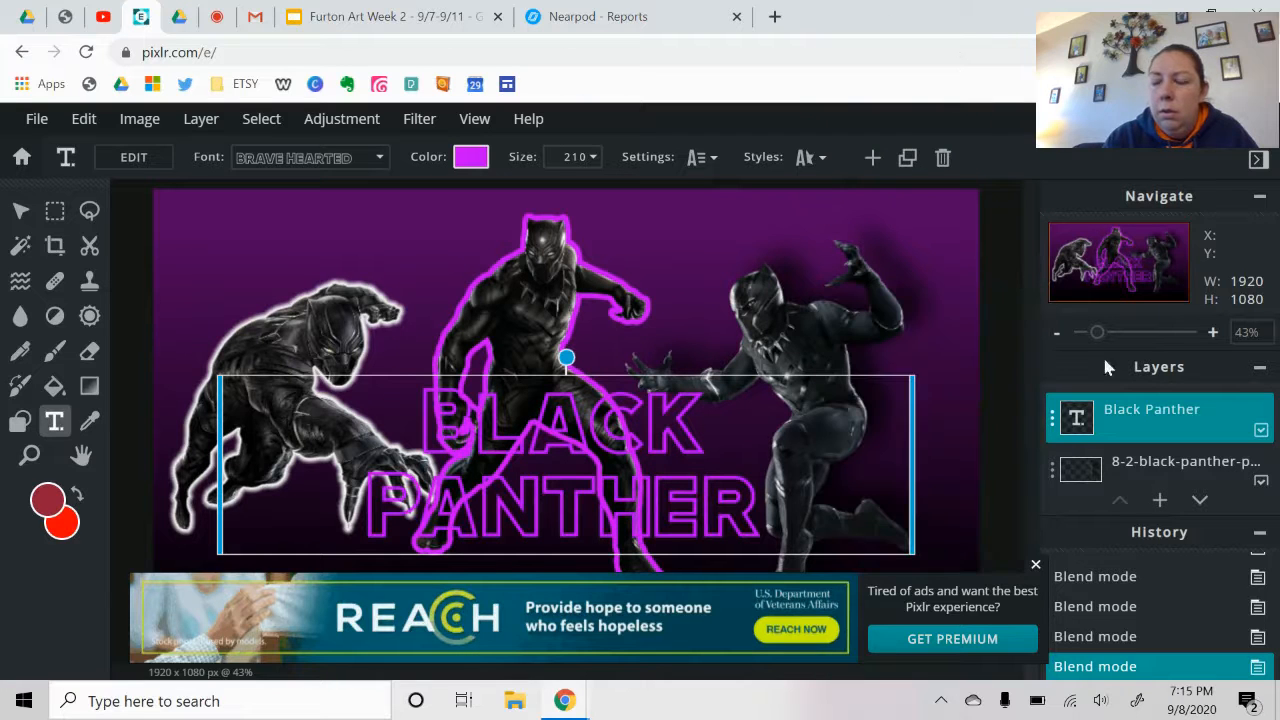
{"action": "left_click", "coordinate": [1052, 424]}
{"action": "left_click", "coordinate": [1052, 426]}
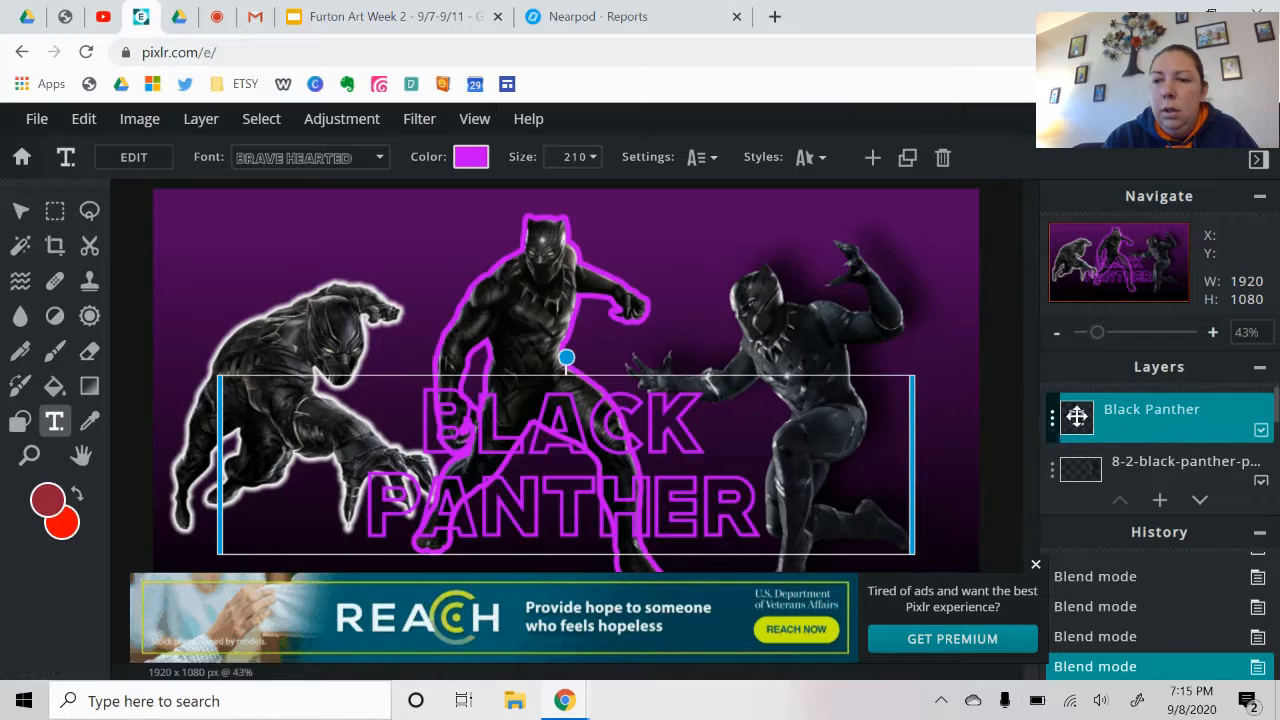
{"action": "left_click", "coordinate": [440, 124]}
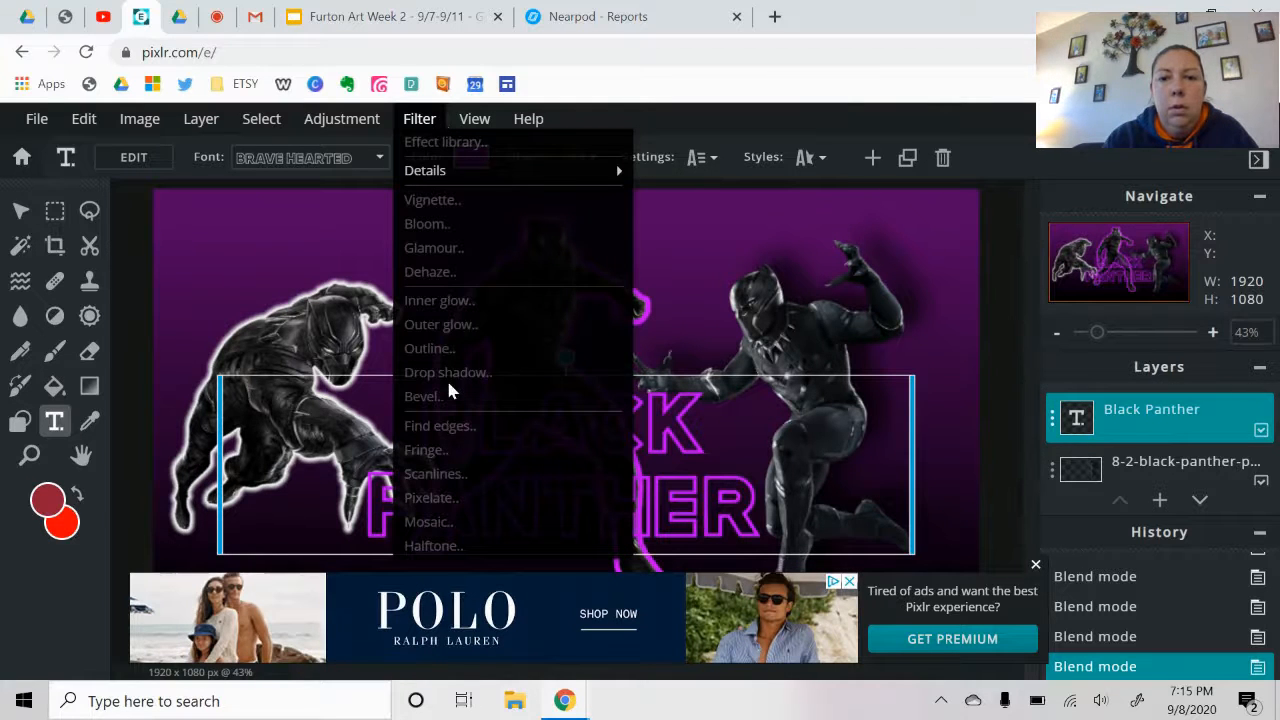
- Duplicate the Black Panther text layer
{"action": "left_click", "coordinate": [1055, 426]}
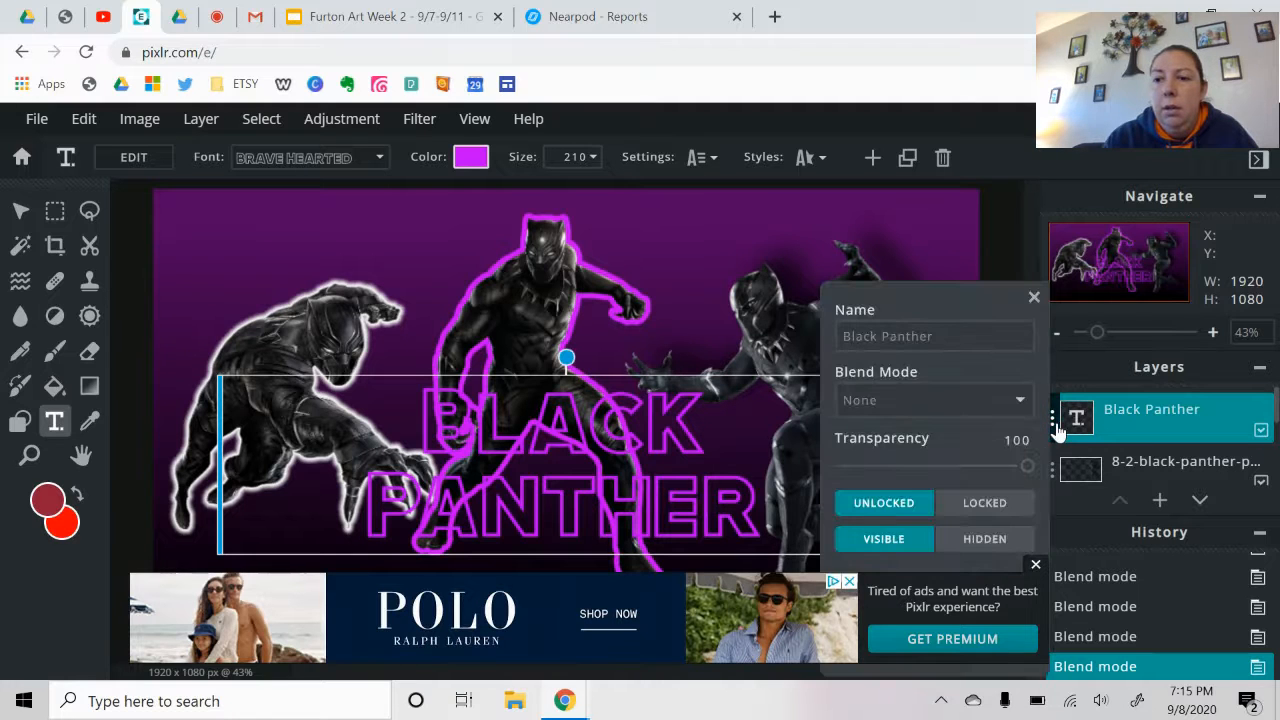
{"action": "left_click", "coordinate": [1035, 564]}
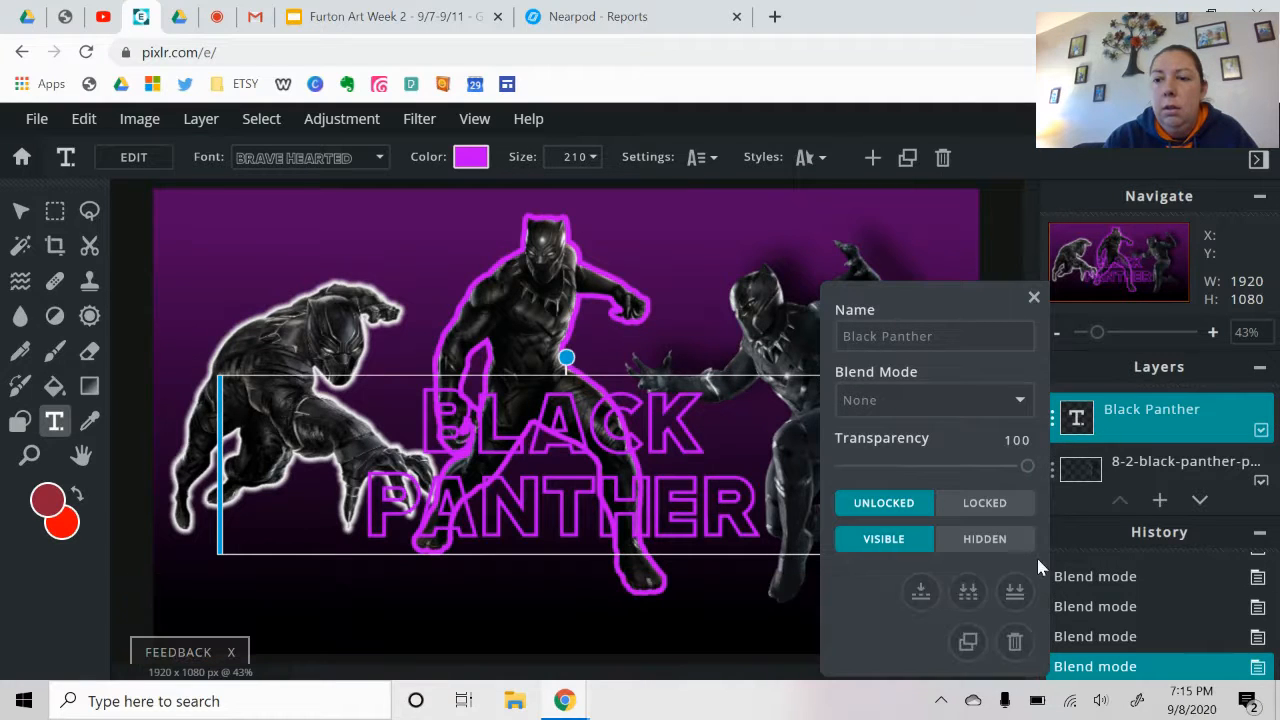
{"action": "left_click", "coordinate": [963, 638]}
- Nudge the duplicated Black Panther text slightly down and to the right of the original as an offset shadow
{"action": "key", "text": "Down"}
{"action": "key", "text": "Down"}
{"action": "key", "text": "Down"}
{"action": "key", "text": "Down"}
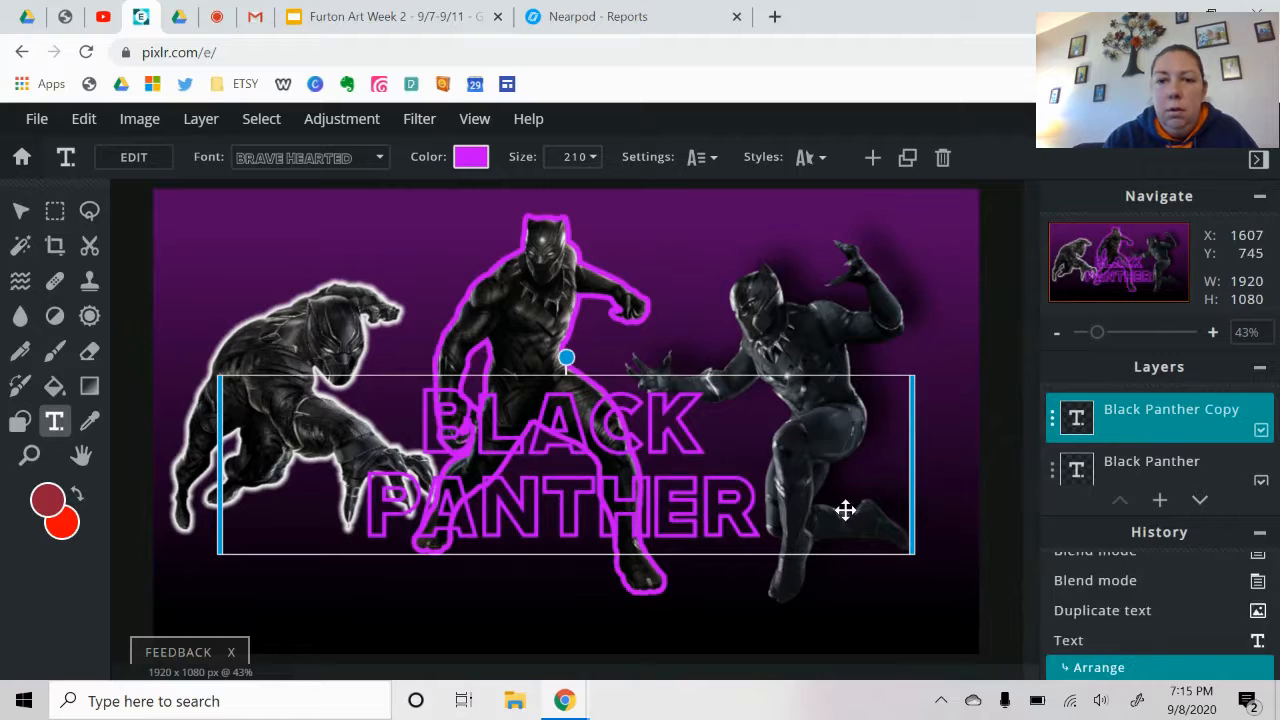
{"action": "key", "text": "Down"}
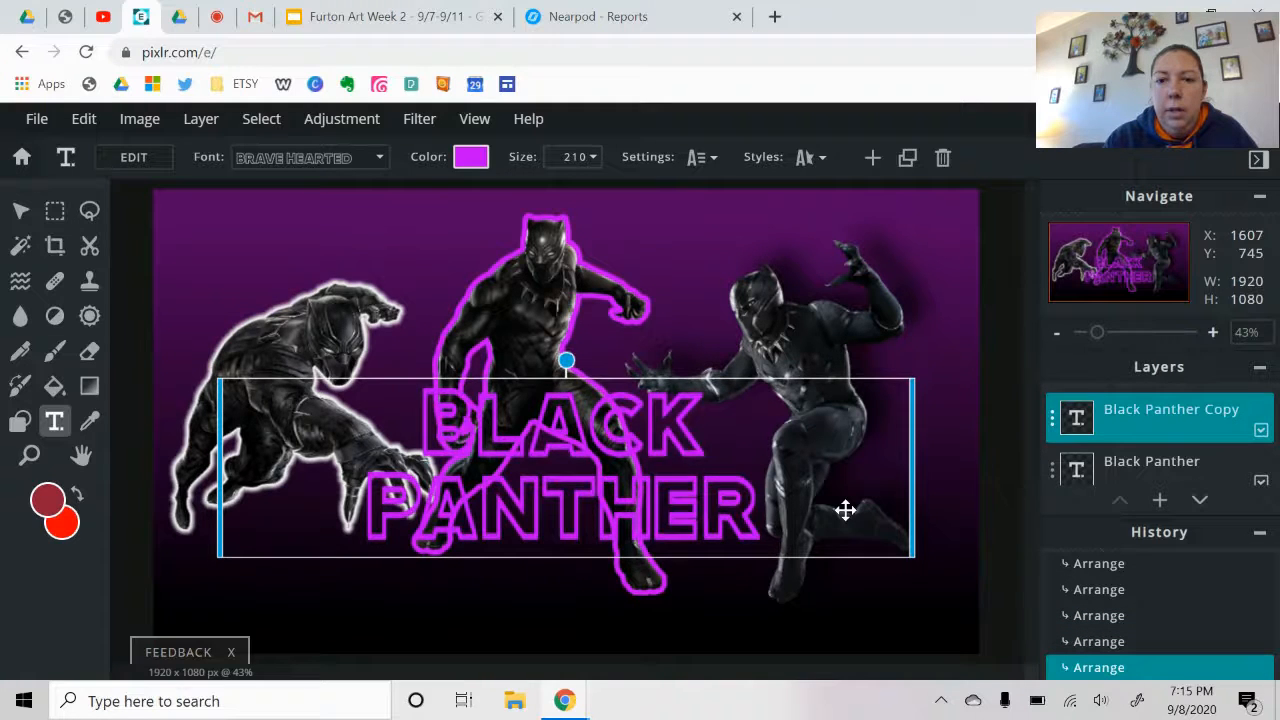
{"action": "key", "text": "Down"}
{"action": "key", "text": "Down"}
{"action": "key", "text": "Down"}
{"action": "key", "text": "Down"}
{"action": "key", "text": "Down"}
{"action": "key", "text": "Down"}
{"action": "key", "text": "Down"}
{"action": "key", "text": "Down"}
{"action": "key", "text": "Right"}
{"action": "key", "text": "Right"}
{"action": "key", "text": "Up"}
{"action": "key", "text": "Up"}
{"action": "key", "text": "Up"}
{"action": "key", "text": "Up"}
{"action": "key", "text": "Up"}
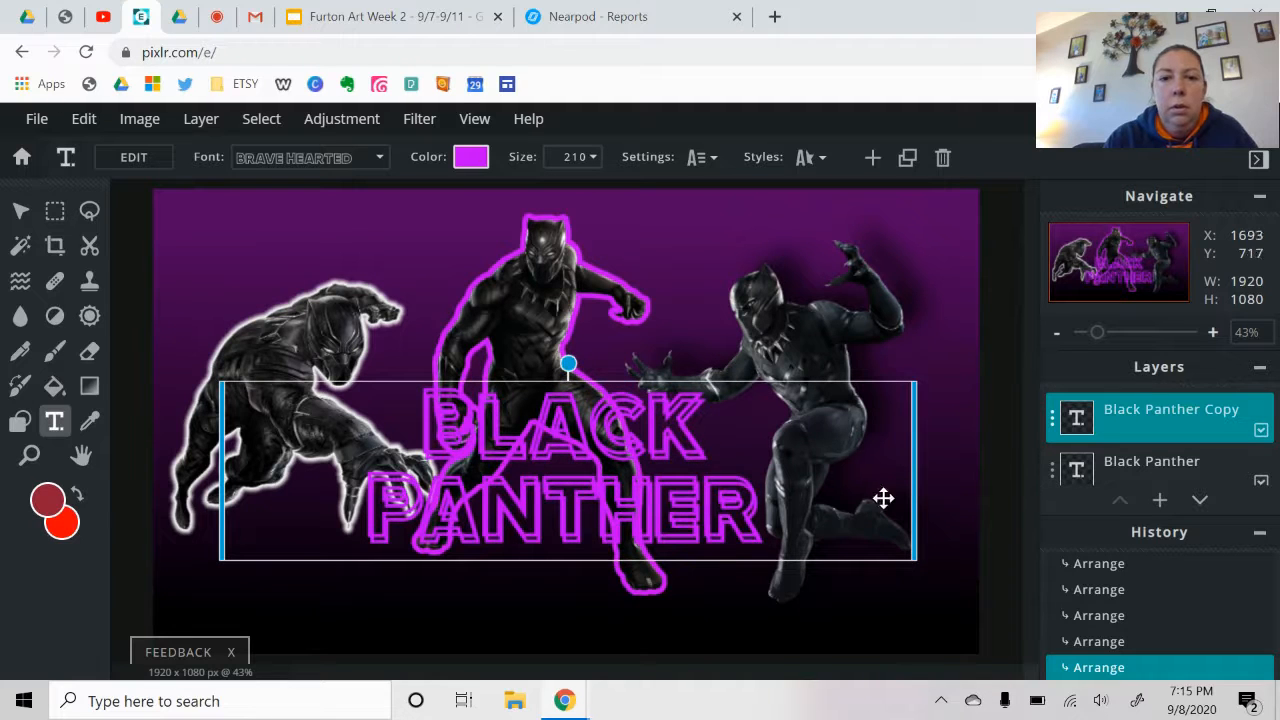
- Change the colour of the duplicated Black Panther text to near-black #060606
{"action": "left_click", "coordinate": [470, 157]}
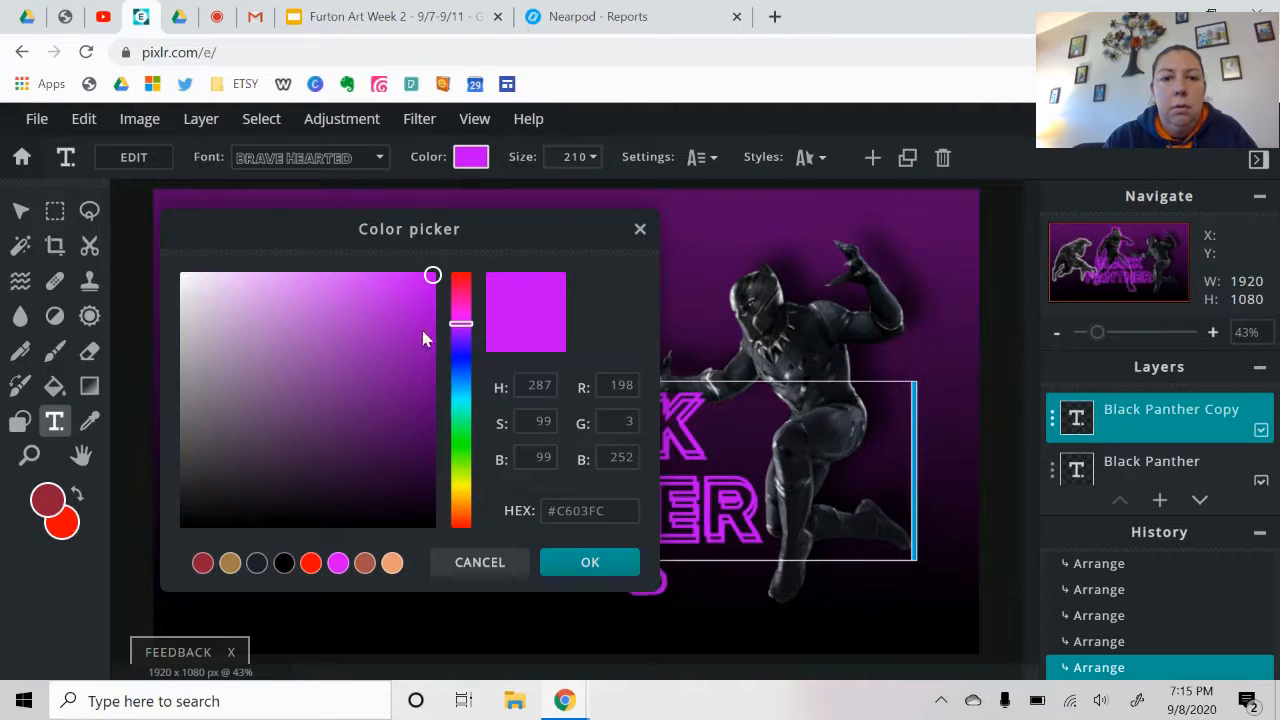
{"action": "left_click", "coordinate": [182, 521]}
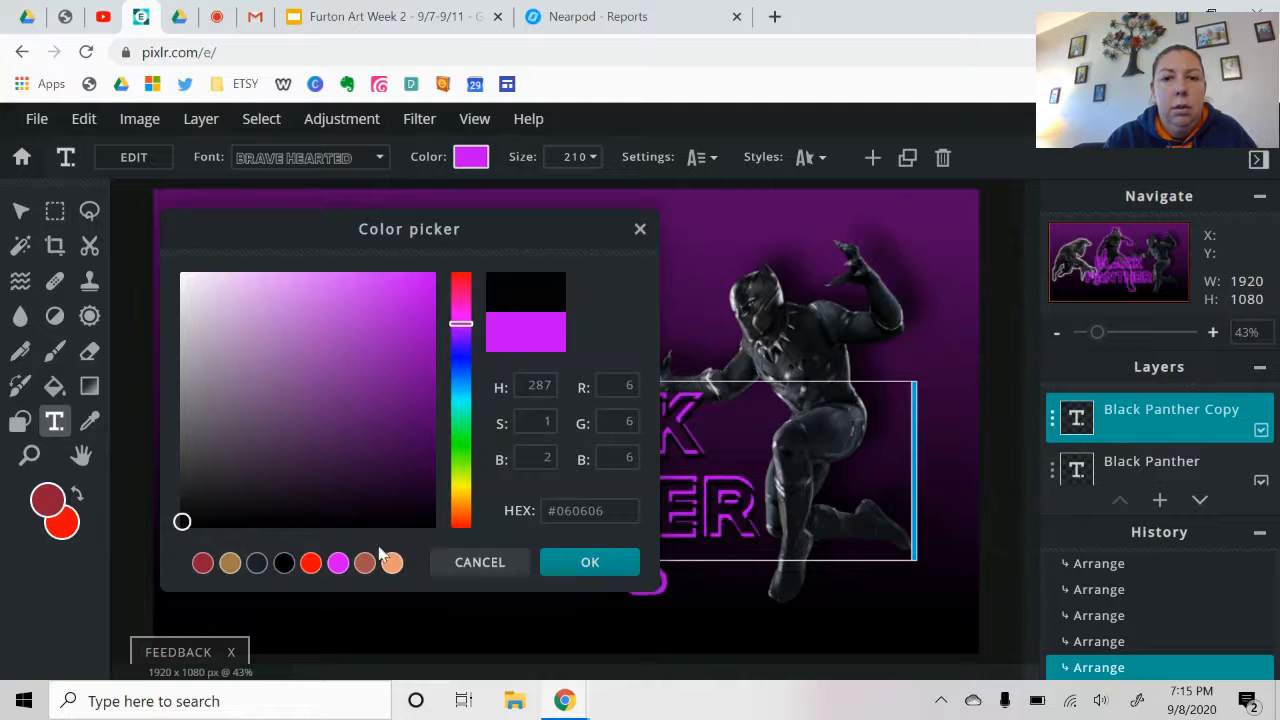
{"action": "left_click", "coordinate": [590, 563]}
- Move the Black Panther Copy layer directly beneath the original Black Panther text layer and deselect it
{"action": "left_click_drag", "start_coordinate": [1128, 405], "coordinate": [1229, 437]}
{"action": "scroll", "coordinate": [1274, 425], "scroll_direction": "up", "scroll_amount": 2}
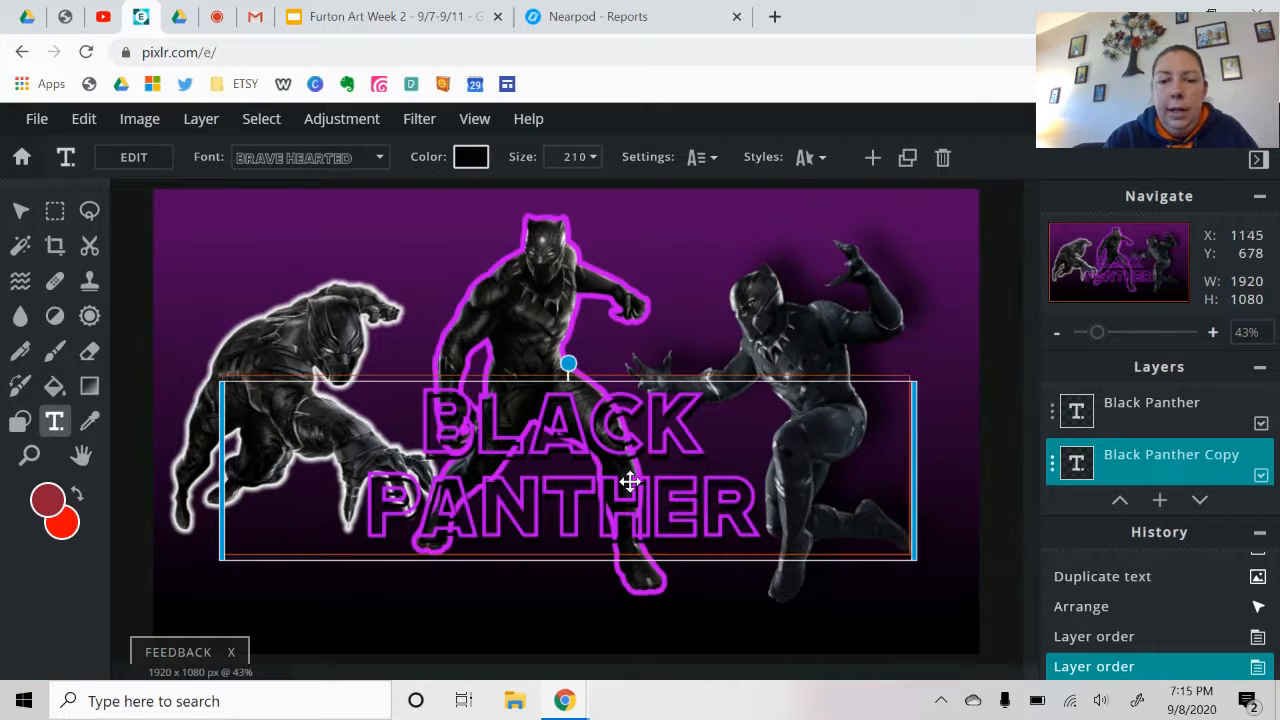
{"action": "left_click", "coordinate": [996, 469]}
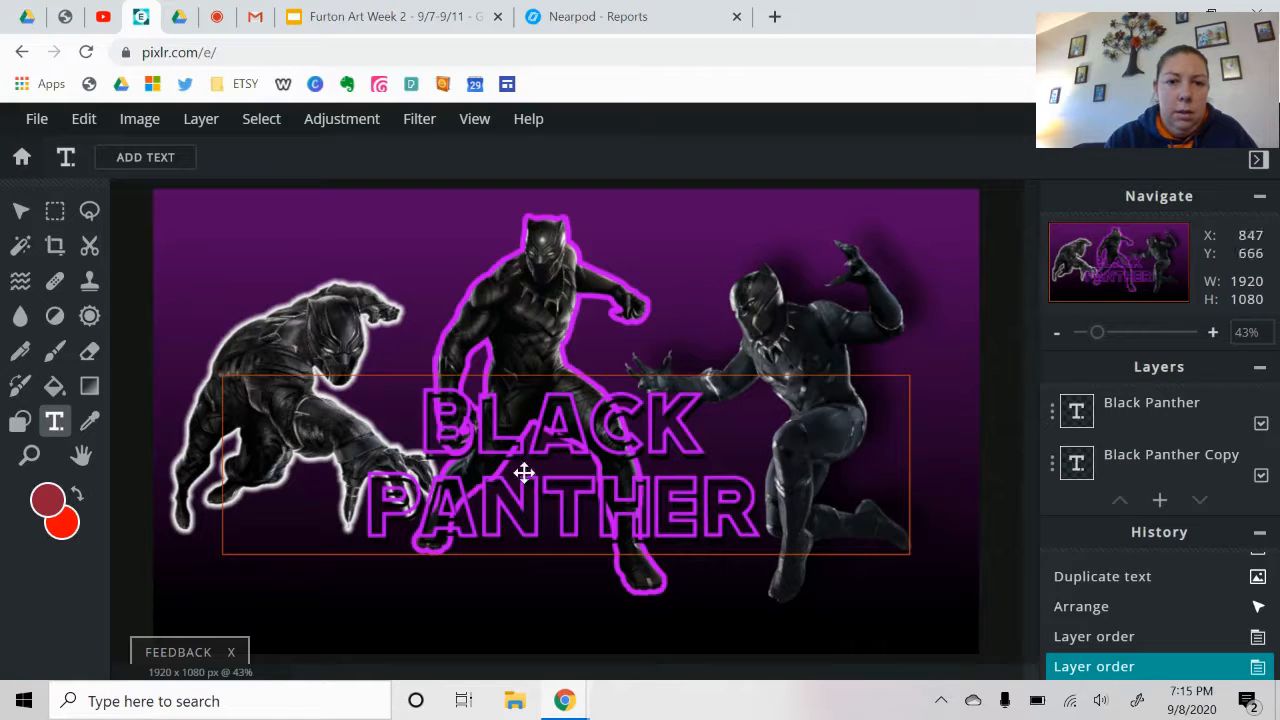
- Lighten the colour of the original Black Panther text to a pale purple
{"action": "left_click", "coordinate": [428, 440]}
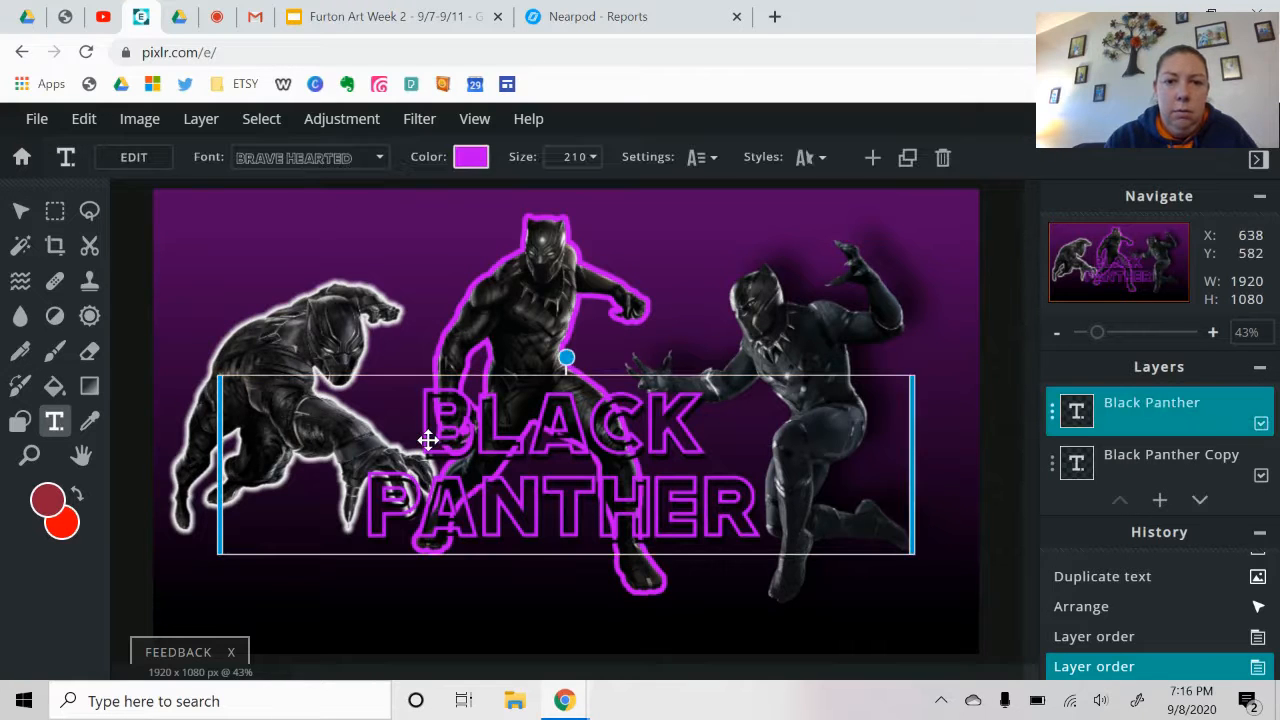
{"action": "left_click", "coordinate": [471, 157]}
{"action": "left_click", "coordinate": [354, 274]}
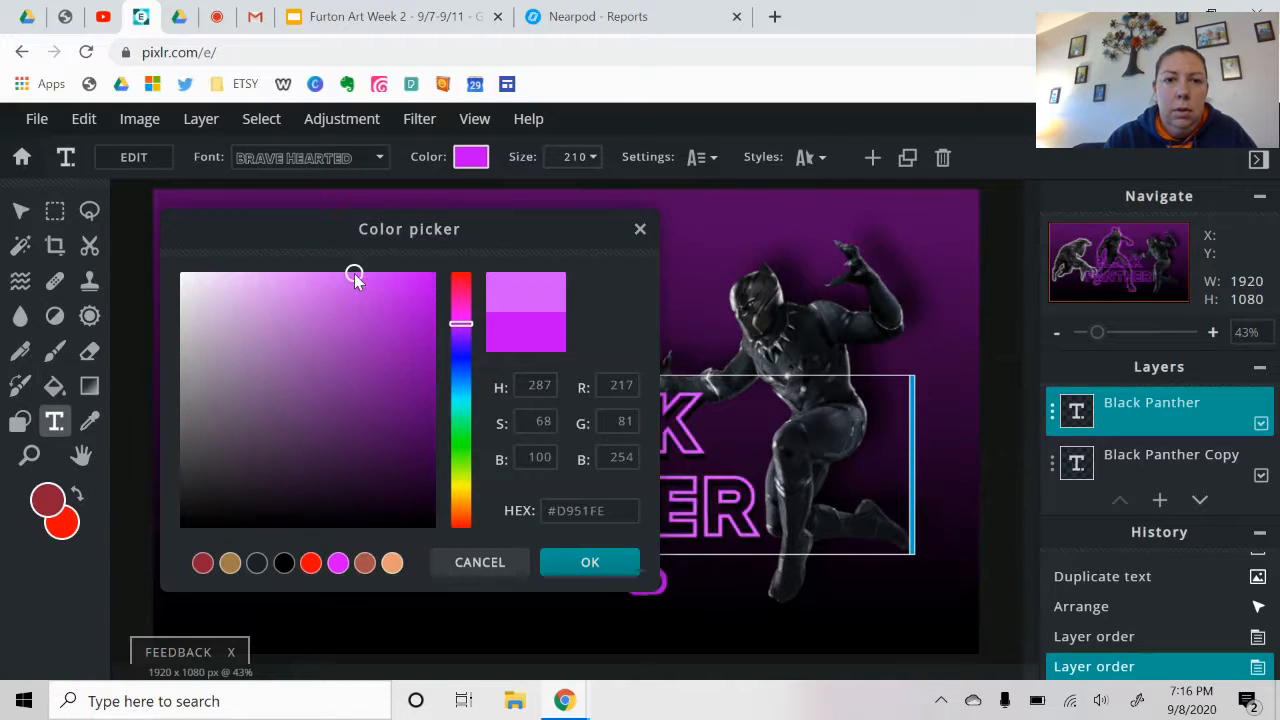
{"action": "left_click", "coordinate": [321, 277]}
{"action": "left_click", "coordinate": [301, 279]}
{"action": "left_click", "coordinate": [564, 561]}
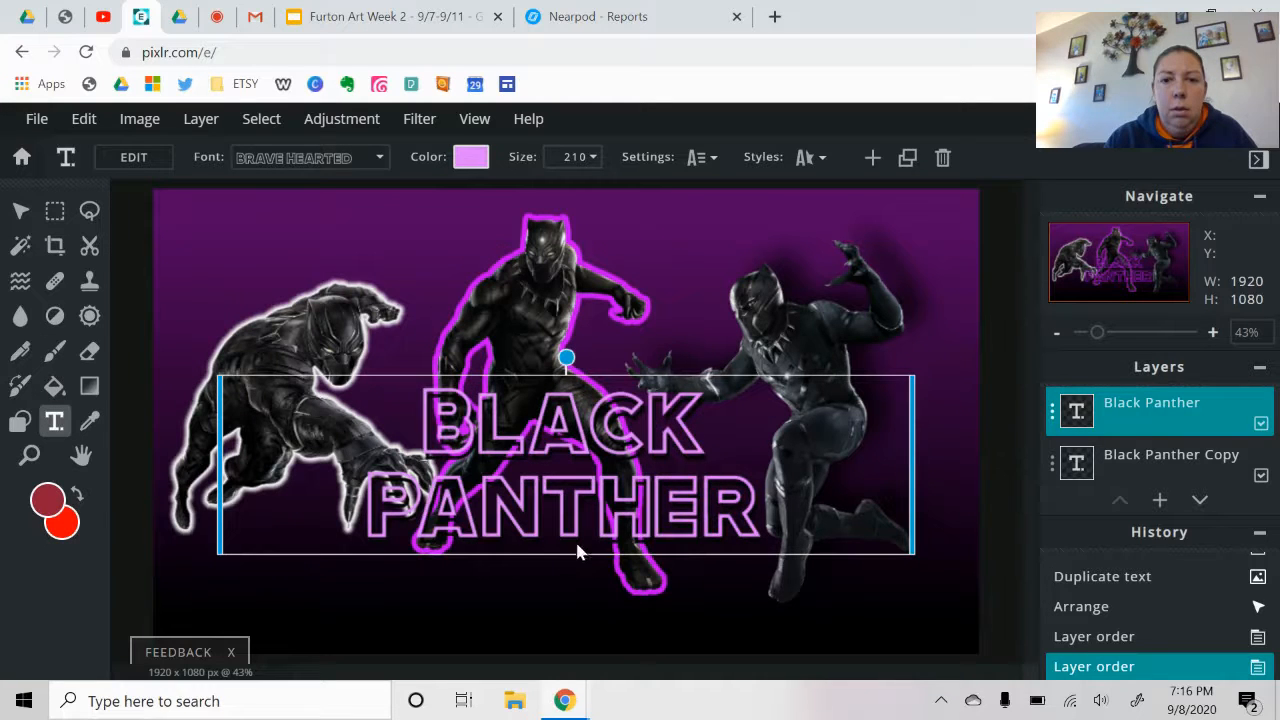
{"action": "left_click", "coordinate": [978, 470]}
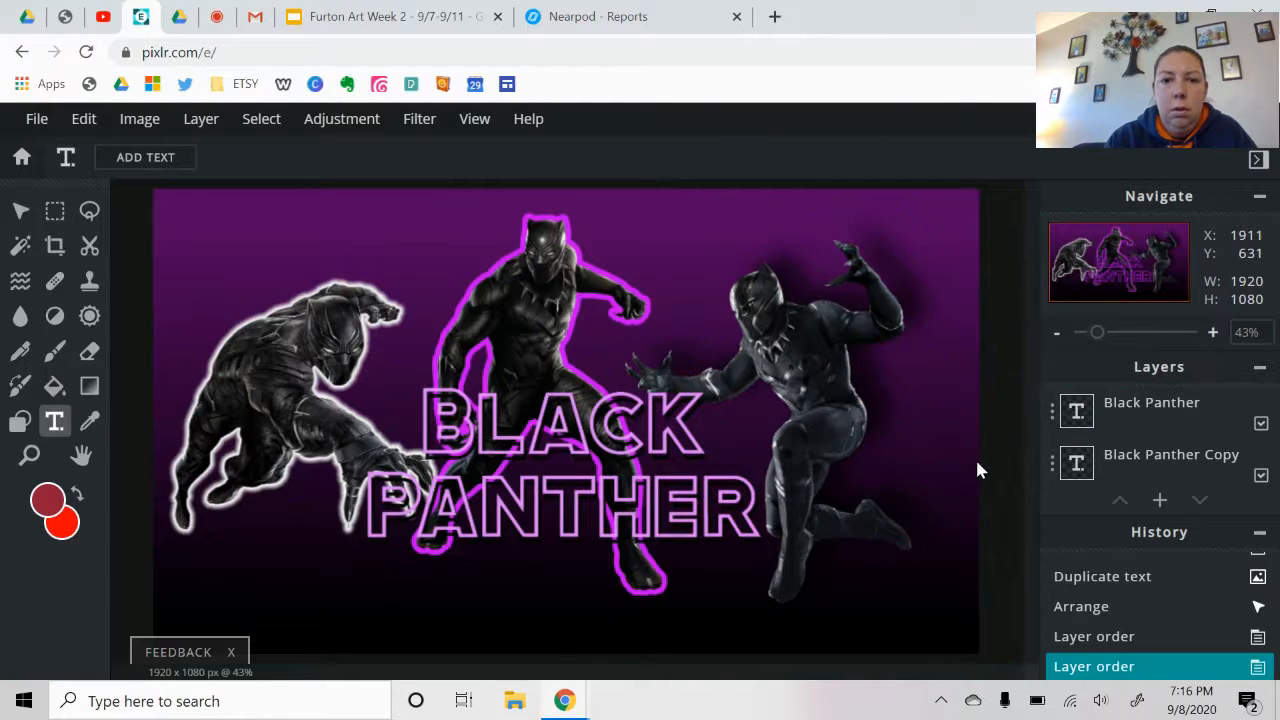
- Preview alternative fonts on the original Black Panther text and set its font to Emery
{"action": "left_click", "coordinate": [516, 452]}
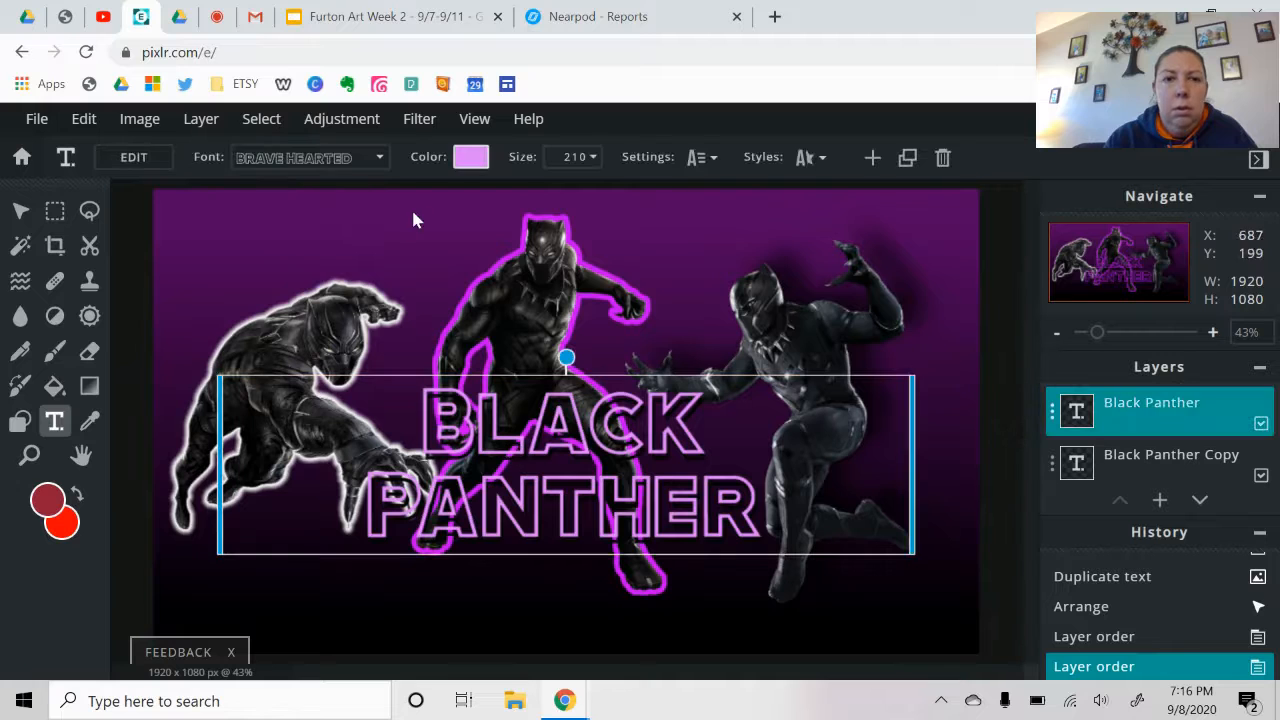
{"action": "left_click", "coordinate": [323, 157]}
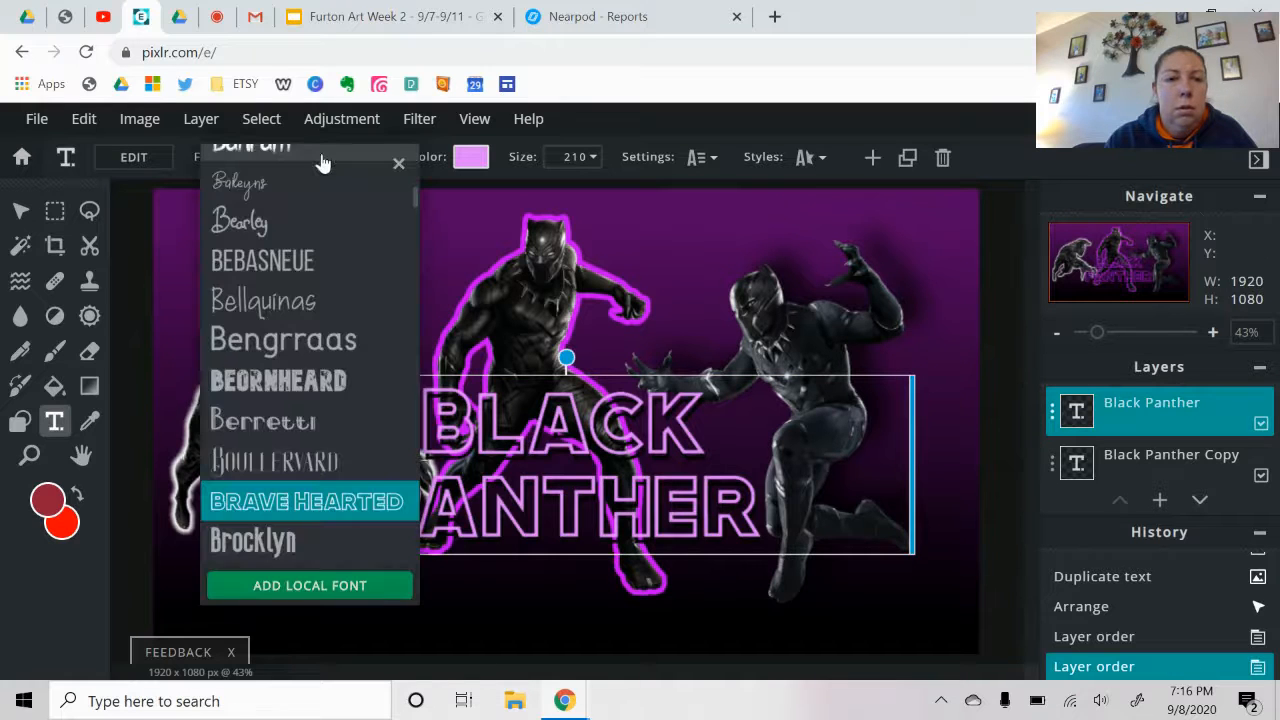
{"action": "left_click", "coordinate": [313, 502]}
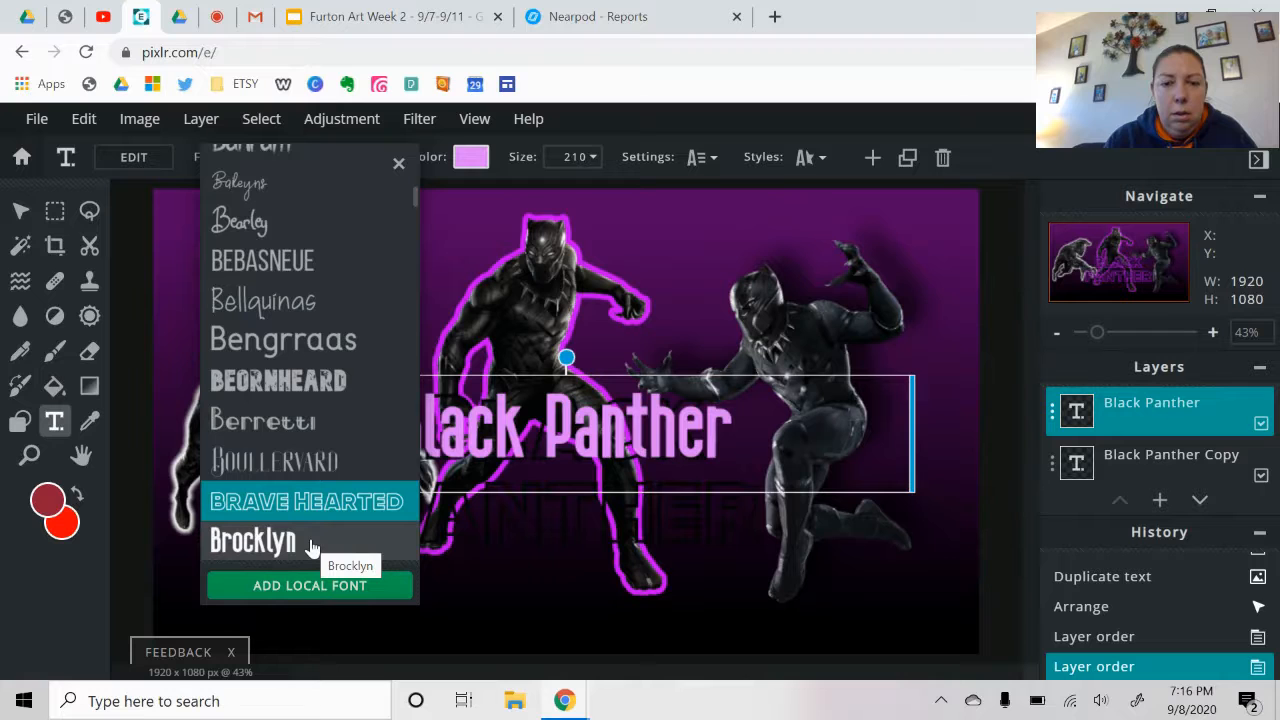
{"action": "scroll", "coordinate": [312, 548], "scroll_direction": "down", "scroll_amount": 2}
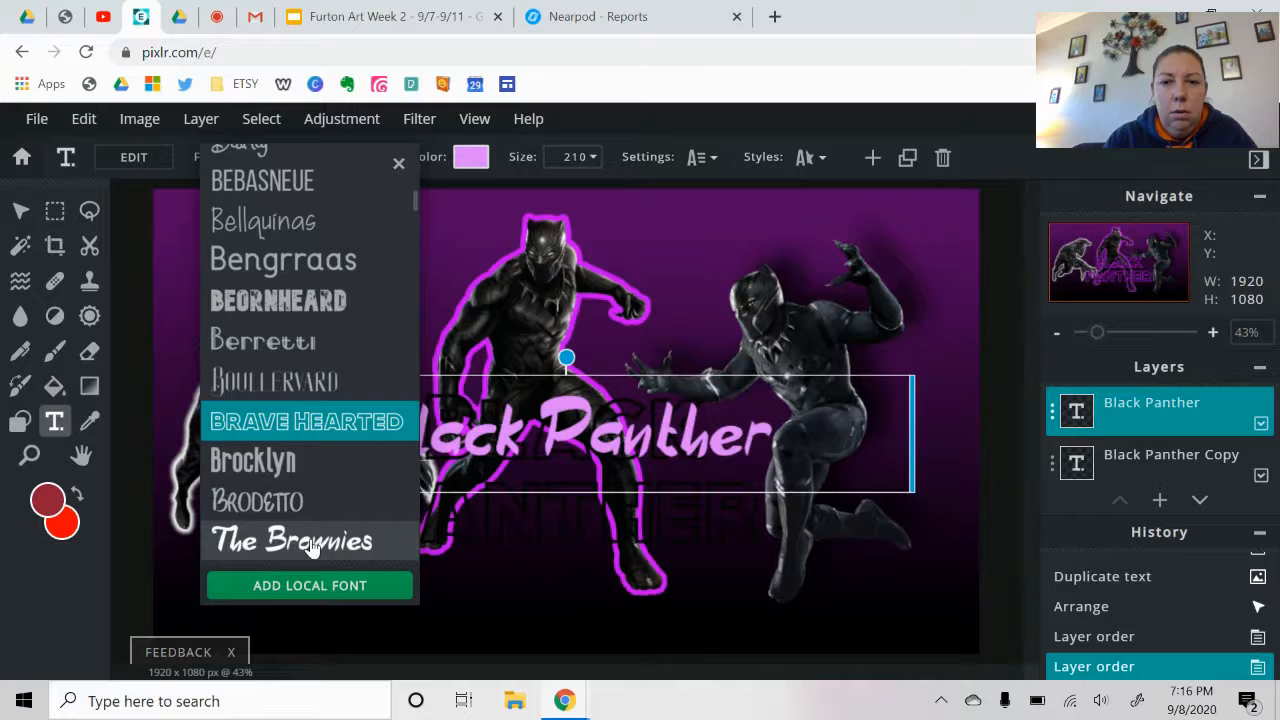
{"action": "scroll", "coordinate": [312, 548], "scroll_direction": "down", "scroll_amount": 1}
{"action": "scroll", "coordinate": [312, 548], "scroll_direction": "down", "scroll_amount": 1}
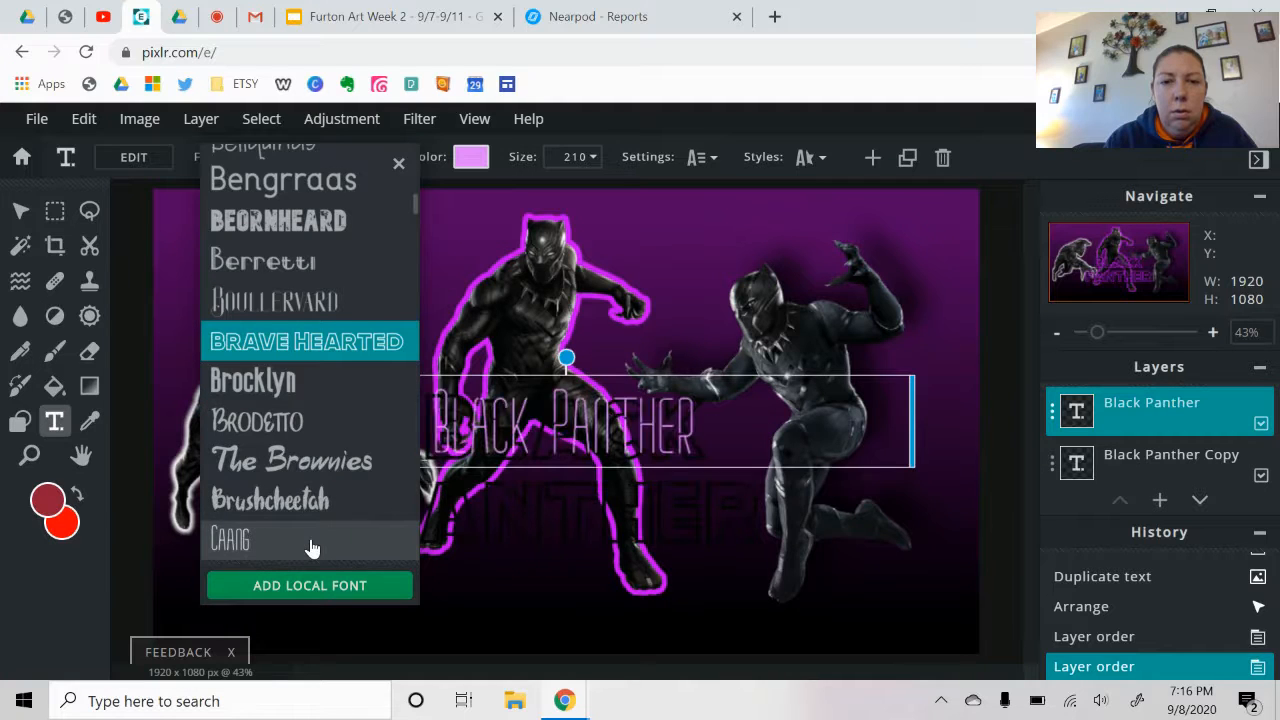
{"action": "scroll", "coordinate": [312, 548], "scroll_direction": "down", "scroll_amount": 1}
{"action": "scroll", "coordinate": [312, 545], "scroll_direction": "down", "scroll_amount": 1}
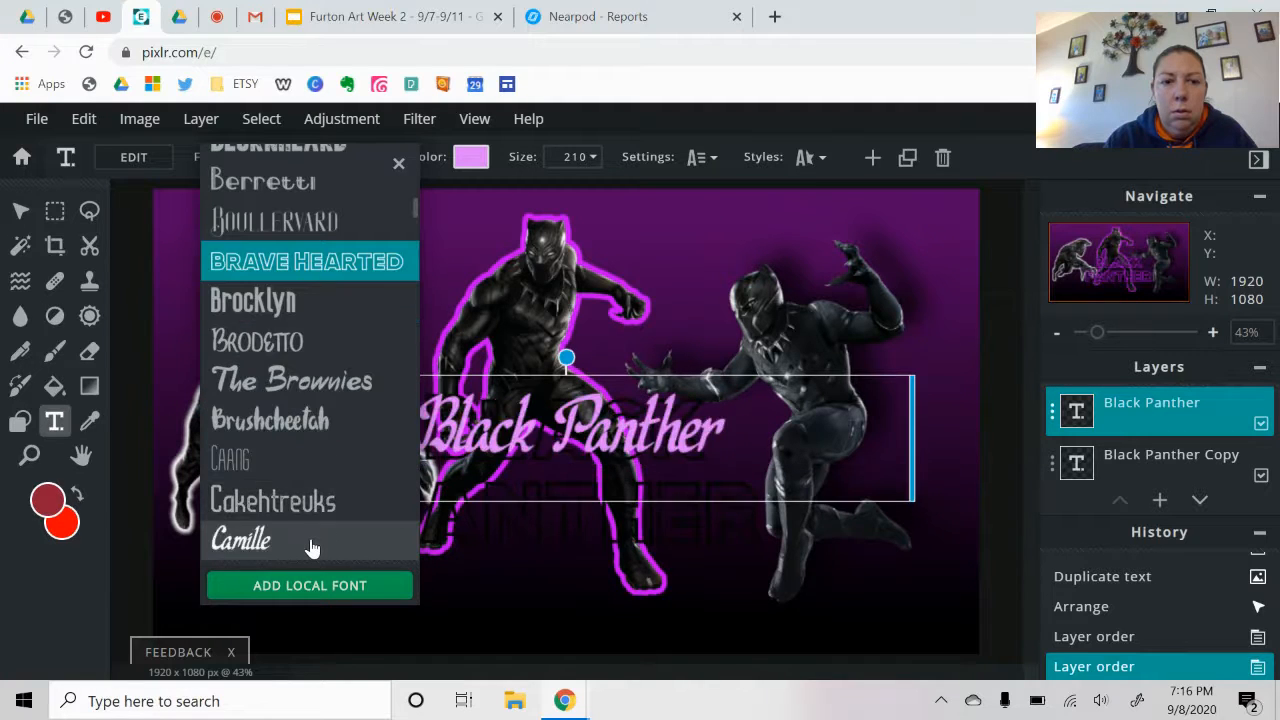
{"action": "scroll", "coordinate": [312, 545], "scroll_direction": "down", "scroll_amount": 1}
{"action": "scroll", "coordinate": [312, 548], "scroll_direction": "down", "scroll_amount": 3}
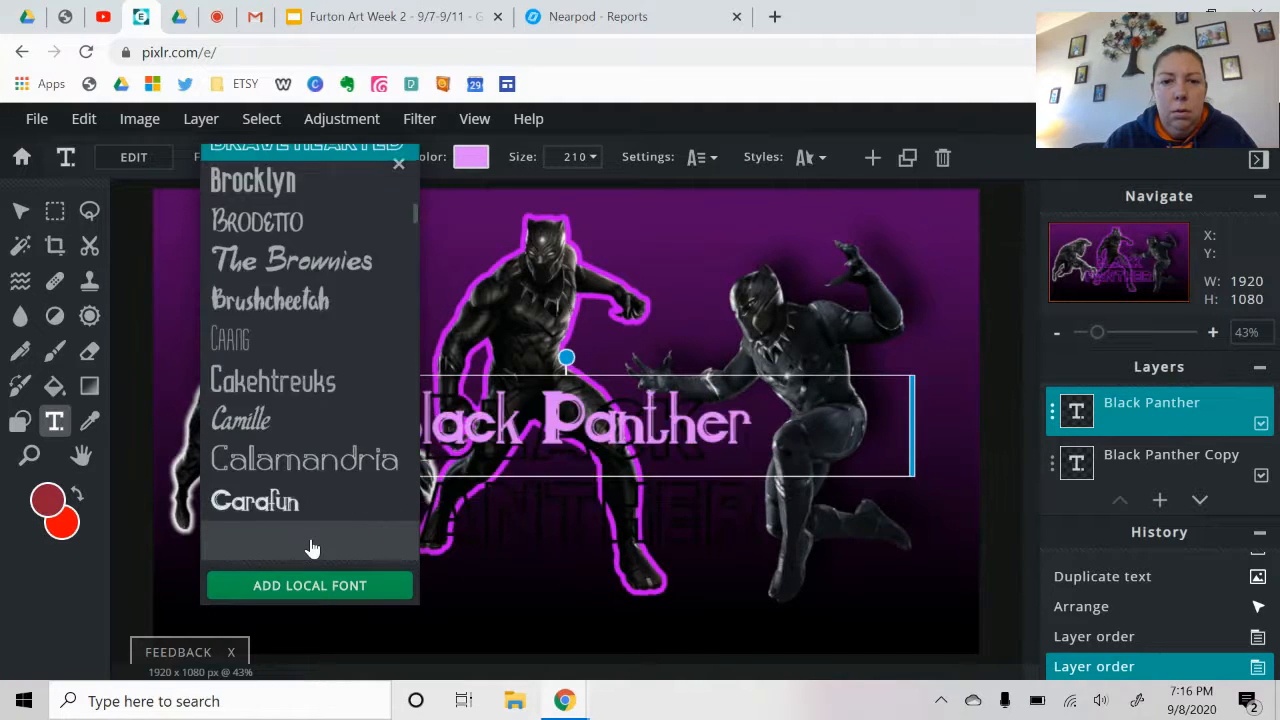
{"action": "scroll", "coordinate": [312, 545], "scroll_direction": "down", "scroll_amount": 2}
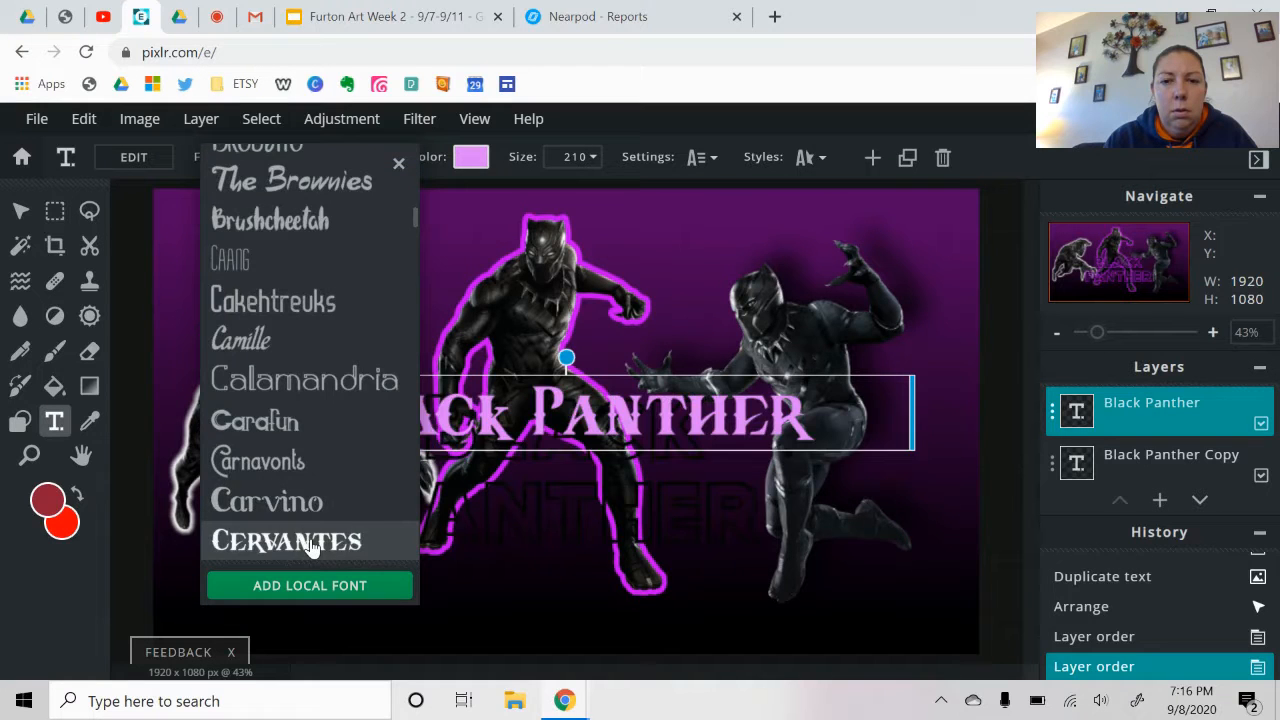
{"action": "scroll", "coordinate": [312, 545], "scroll_direction": "down", "scroll_amount": 3}
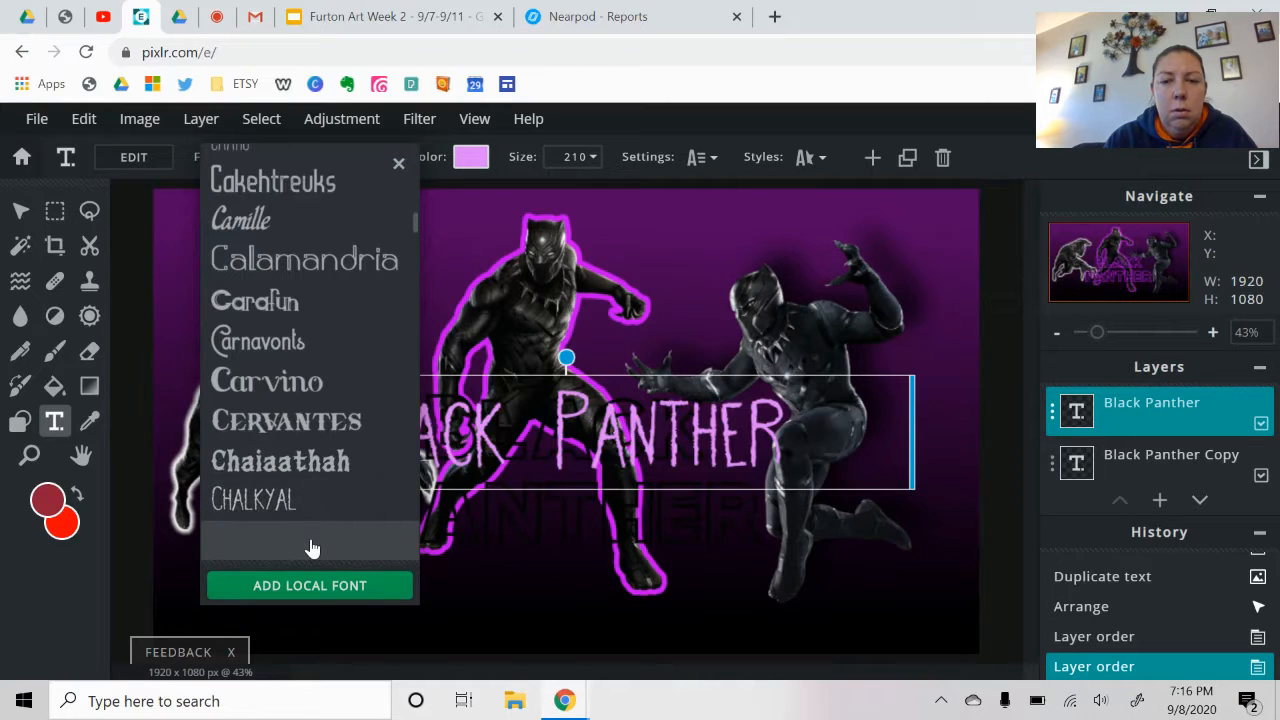
{"action": "scroll", "coordinate": [312, 545], "scroll_direction": "down", "scroll_amount": 1}
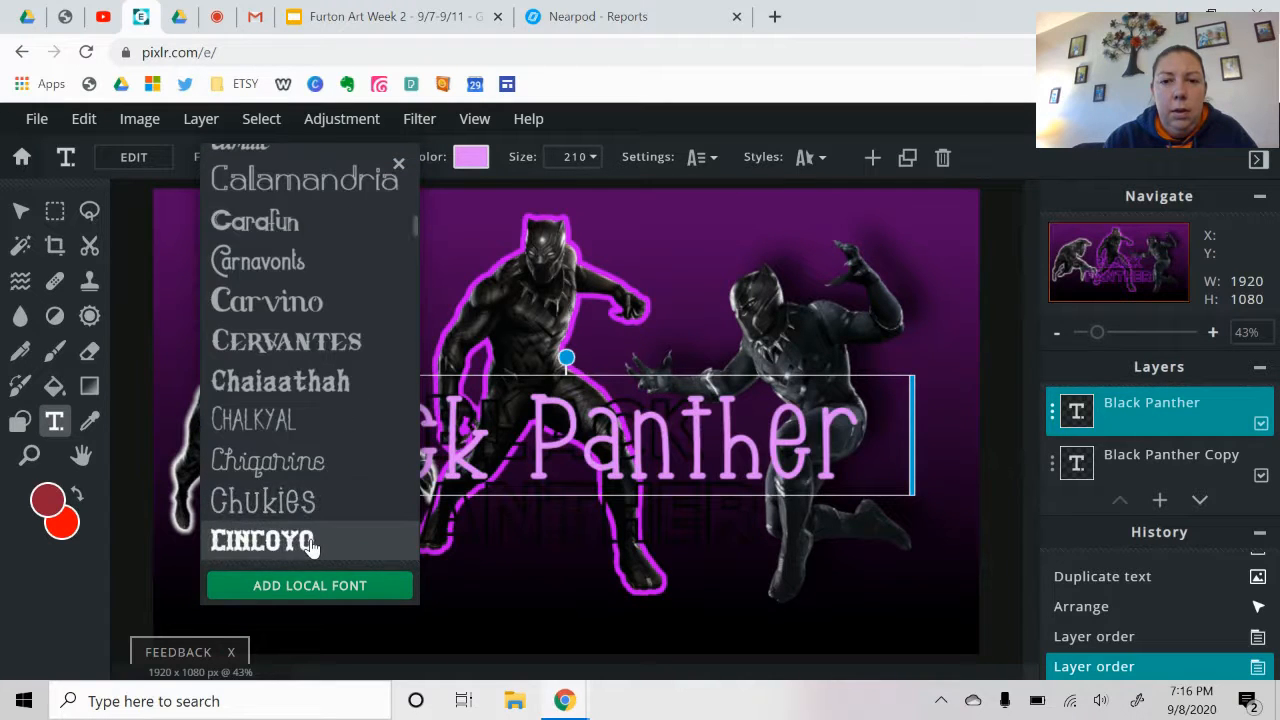
{"action": "scroll", "coordinate": [312, 545], "scroll_direction": "down", "scroll_amount": 2}
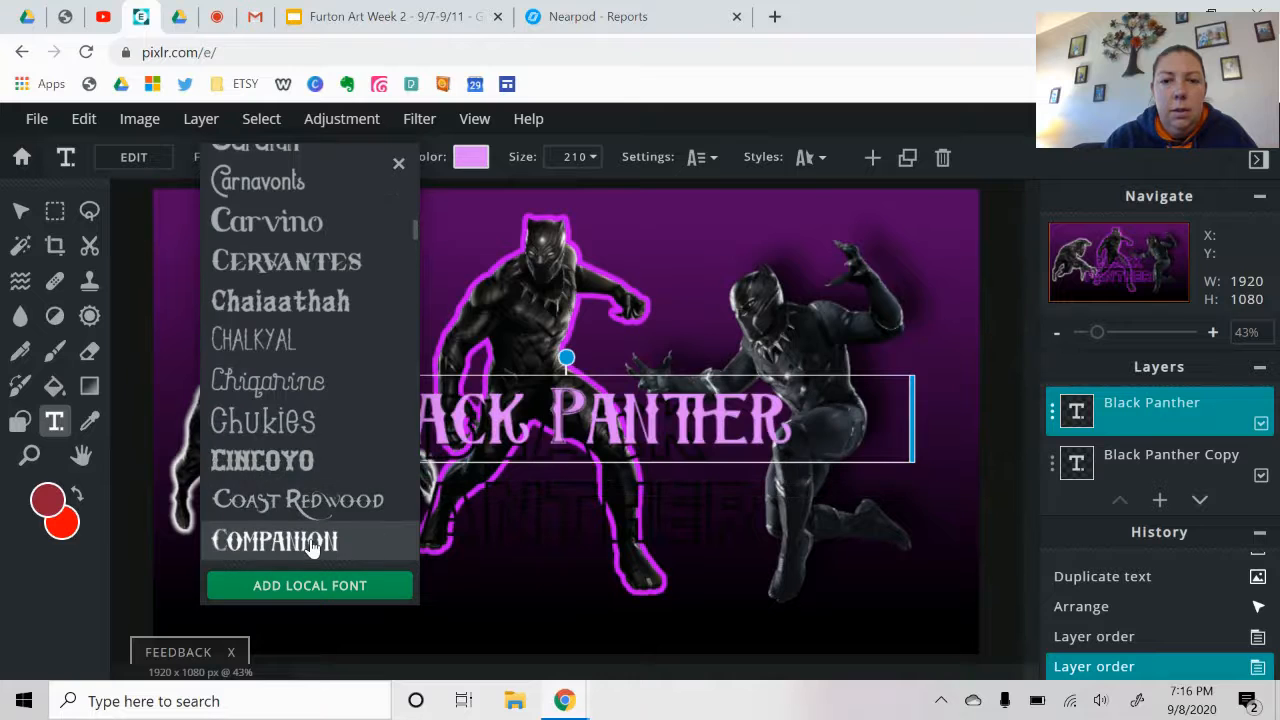
{"action": "scroll", "coordinate": [312, 545], "scroll_direction": "down", "scroll_amount": 2}
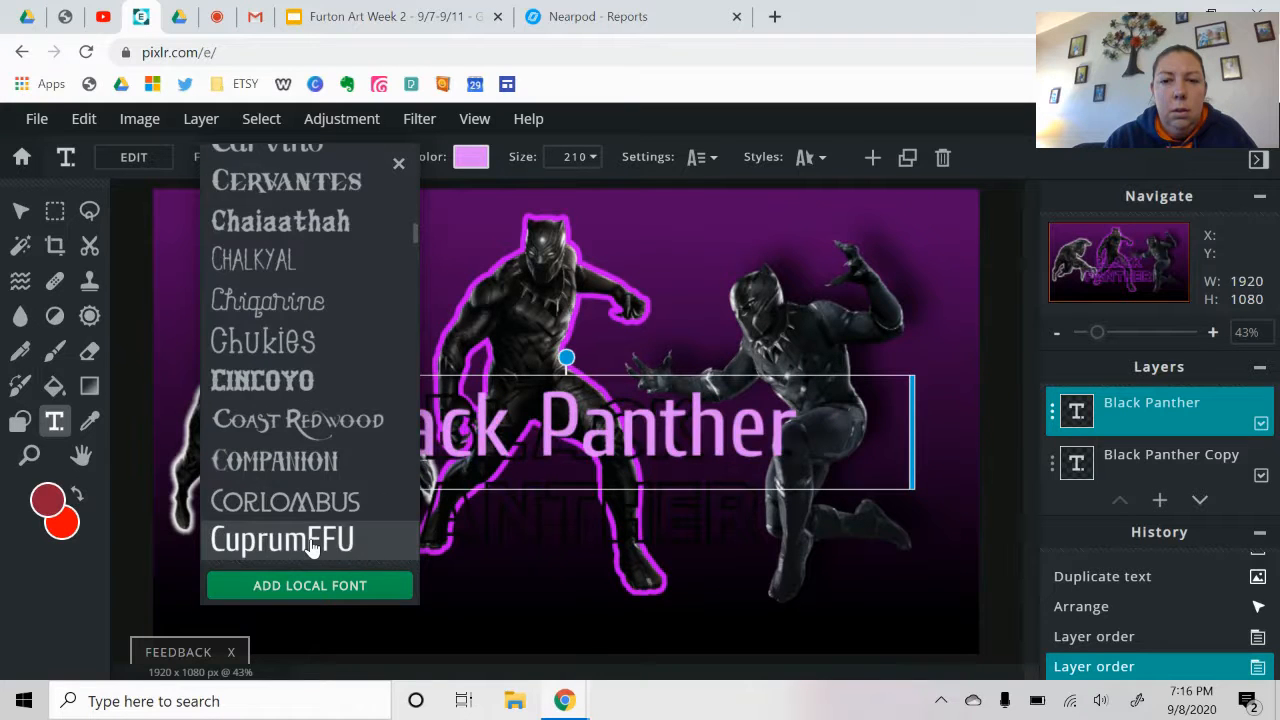
{"action": "scroll", "coordinate": [312, 545], "scroll_direction": "down", "scroll_amount": 1}
{"action": "scroll", "coordinate": [312, 545], "scroll_direction": "down", "scroll_amount": 3}
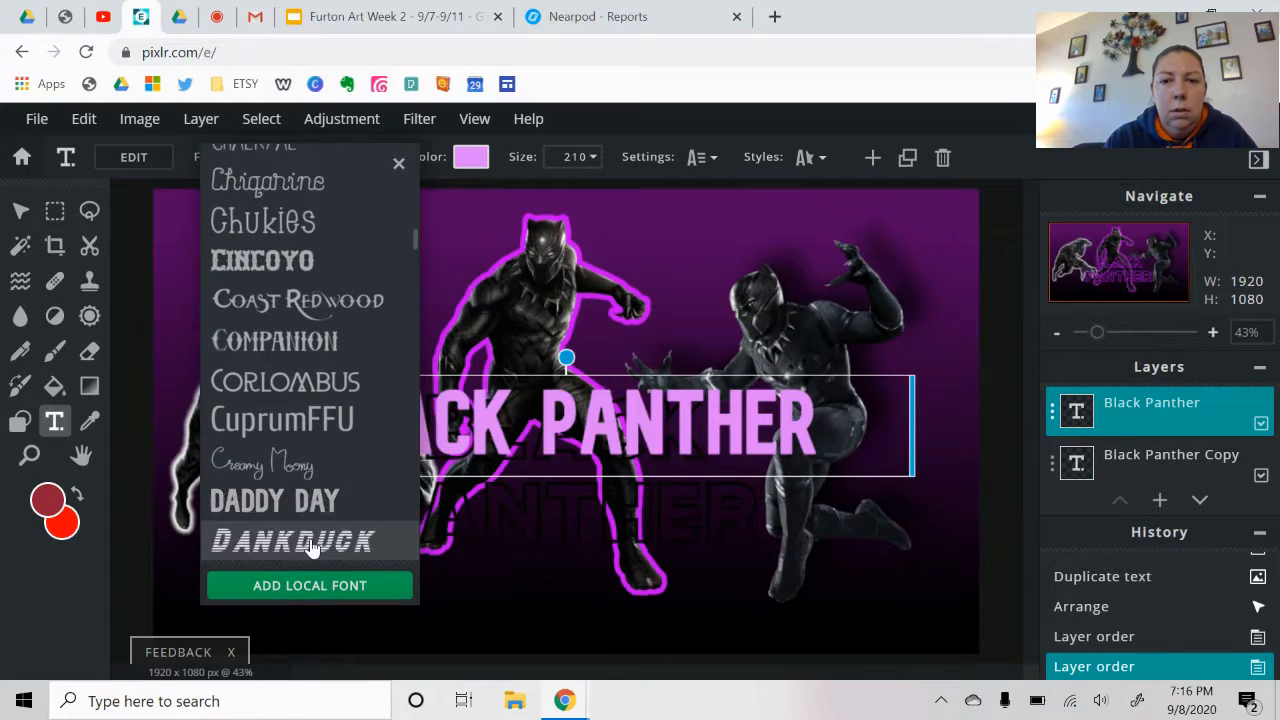
{"action": "scroll", "coordinate": [312, 545], "scroll_direction": "down", "scroll_amount": 2}
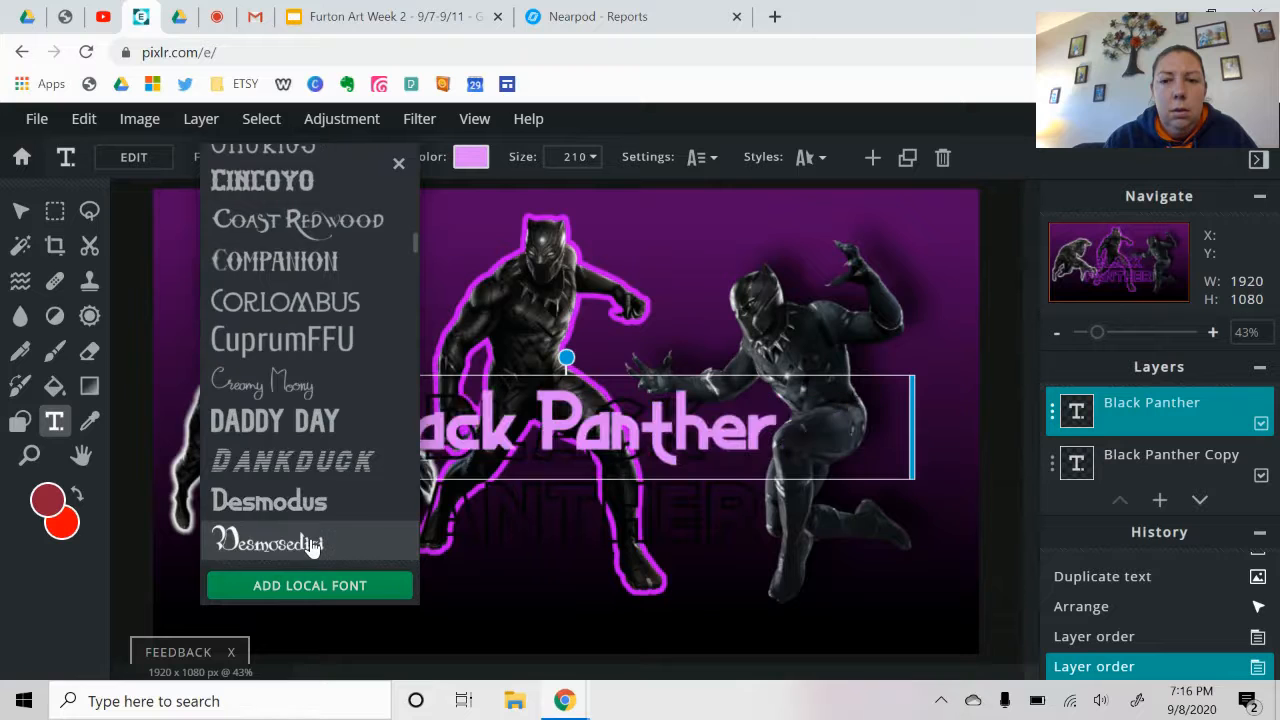
{"action": "scroll", "coordinate": [312, 545], "scroll_direction": "down", "scroll_amount": 2}
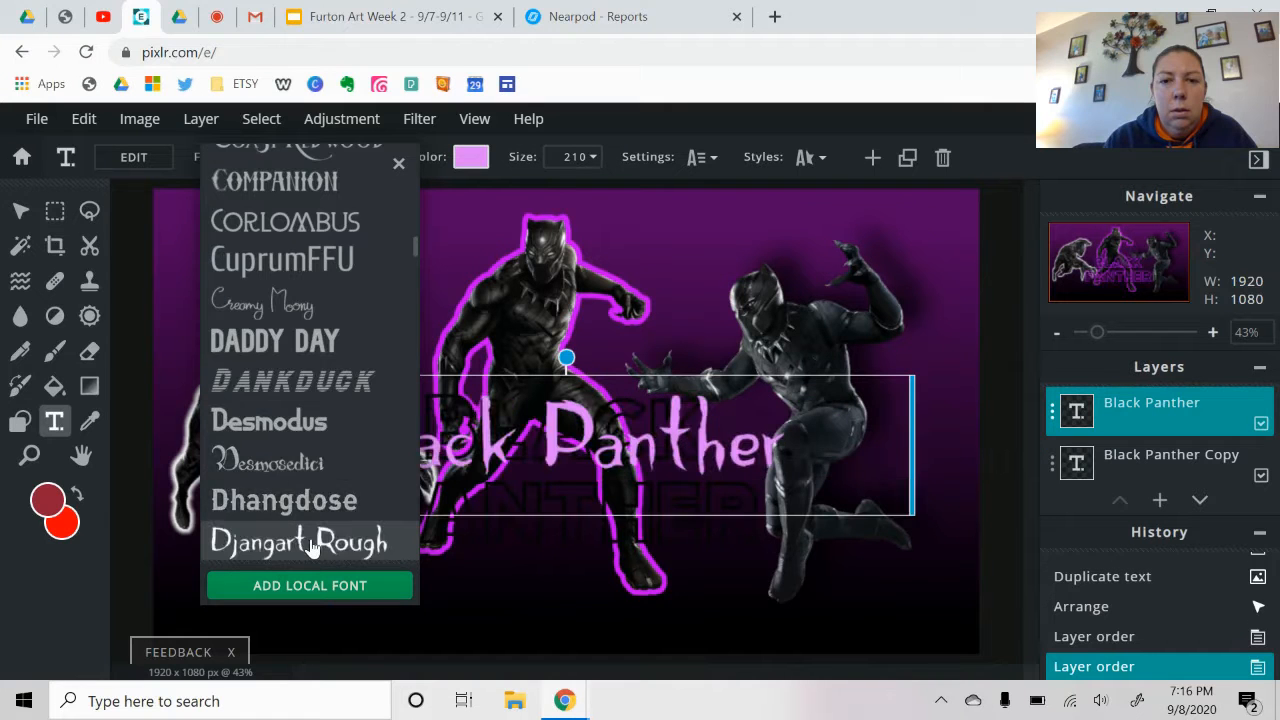
{"action": "scroll", "coordinate": [312, 545], "scroll_direction": "down", "scroll_amount": 3}
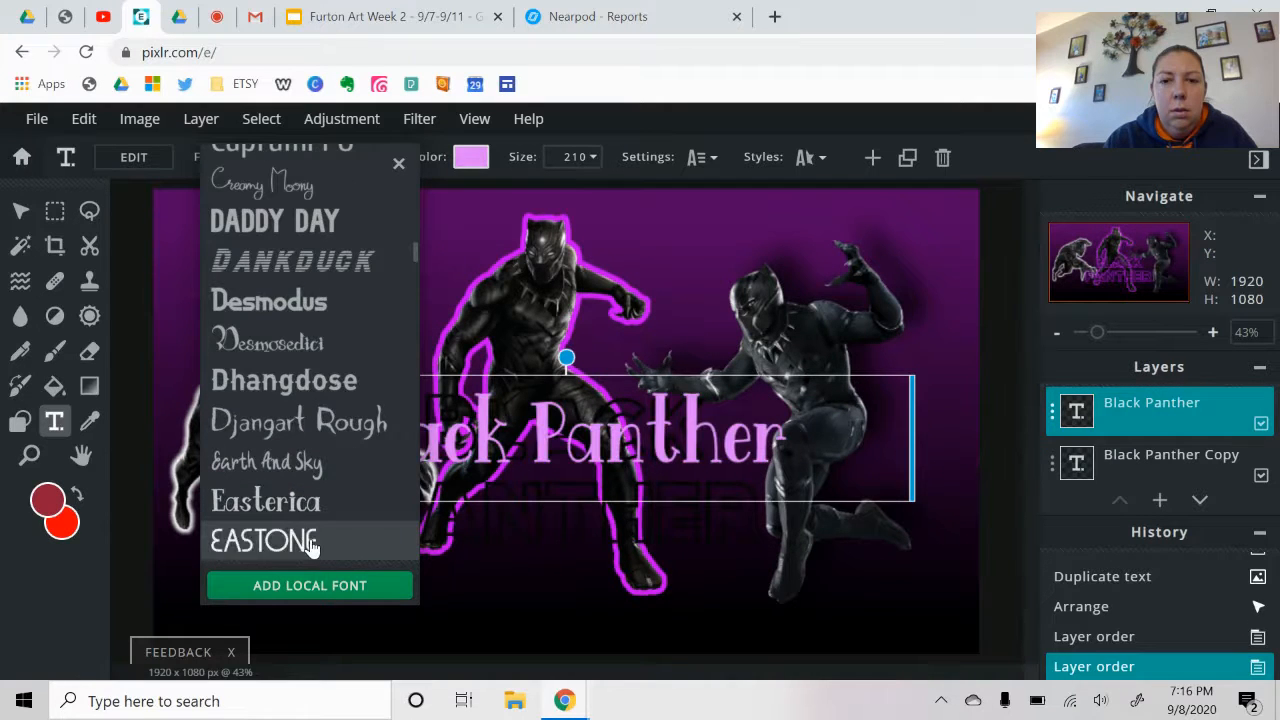
{"action": "scroll", "coordinate": [312, 548], "scroll_direction": "down", "scroll_amount": 1}
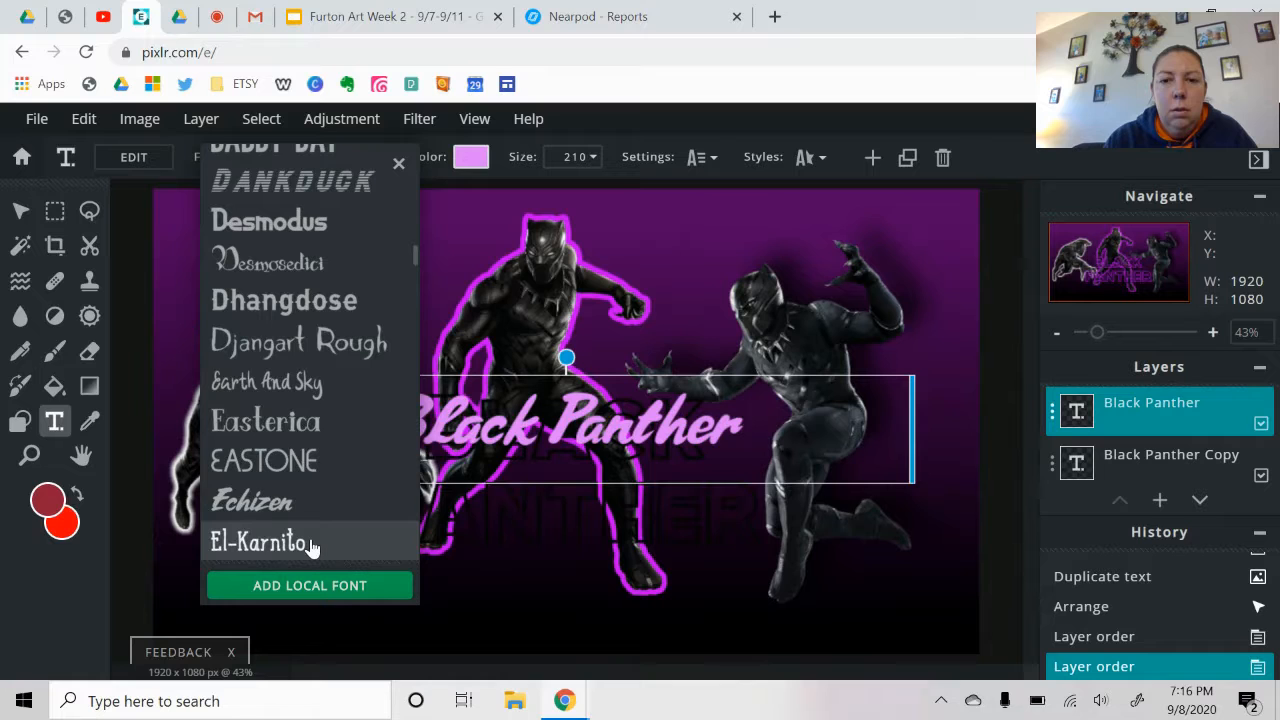
{"action": "scroll", "coordinate": [312, 548], "scroll_direction": "down", "scroll_amount": 2}
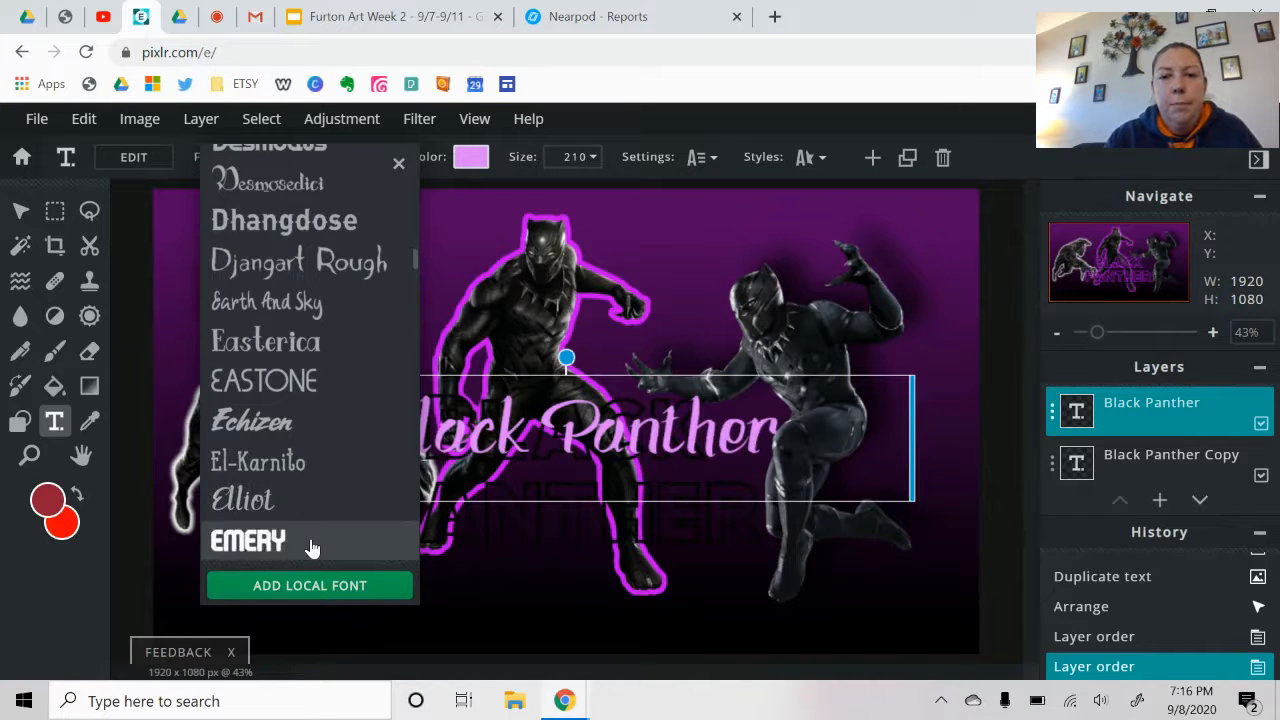
{"action": "scroll", "coordinate": [312, 548], "scroll_direction": "down", "scroll_amount": 1}
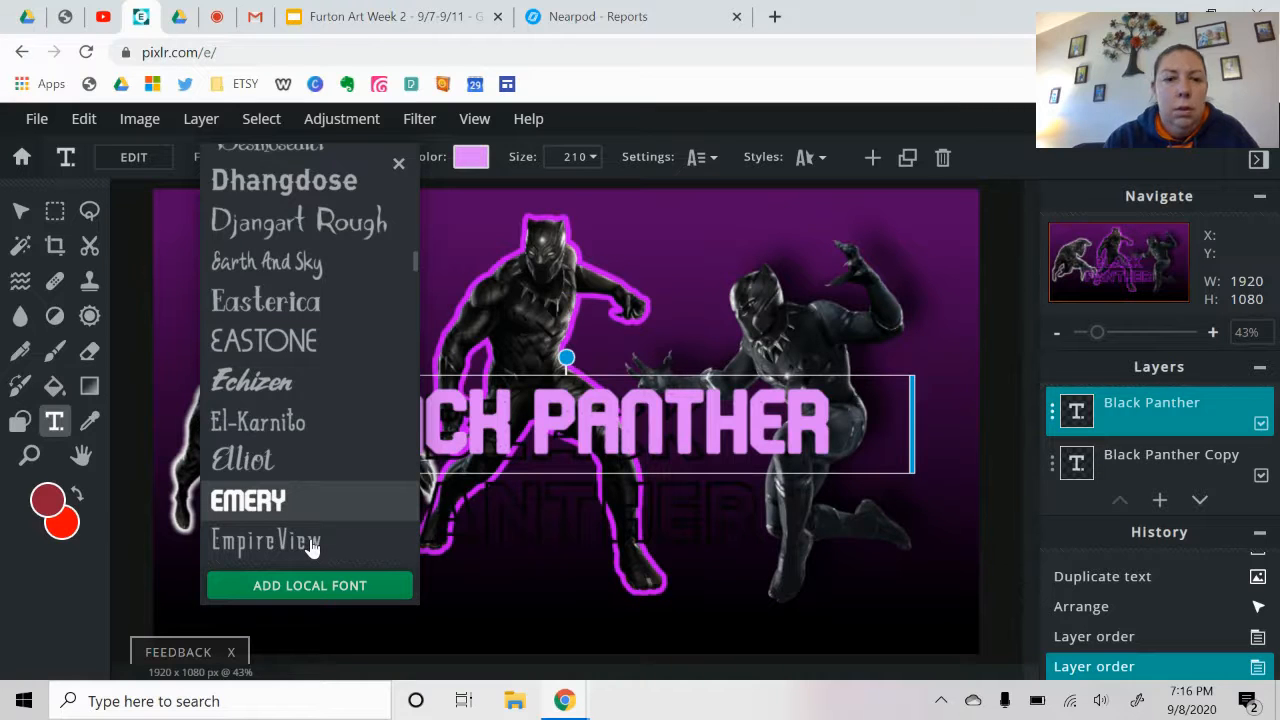
{"action": "left_click", "coordinate": [297, 502]}
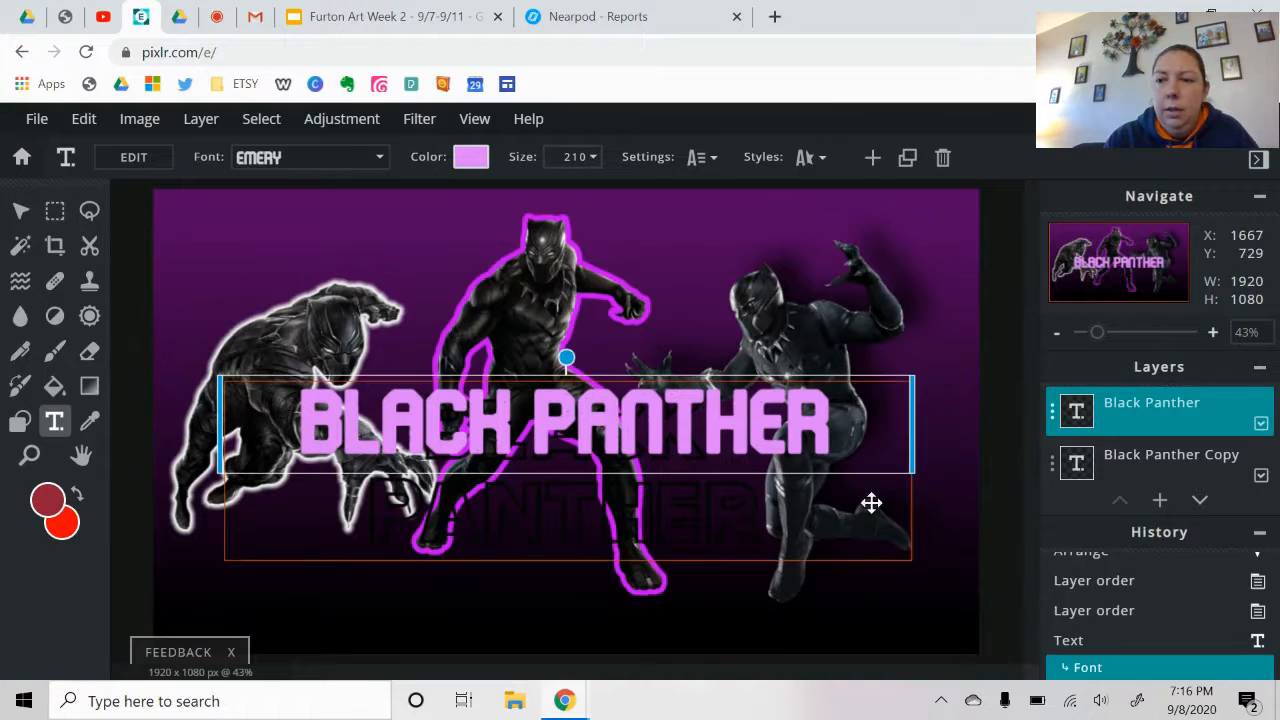
- Delete the Black Panther Copy text layer
{"action": "left_click", "coordinate": [1052, 468]}
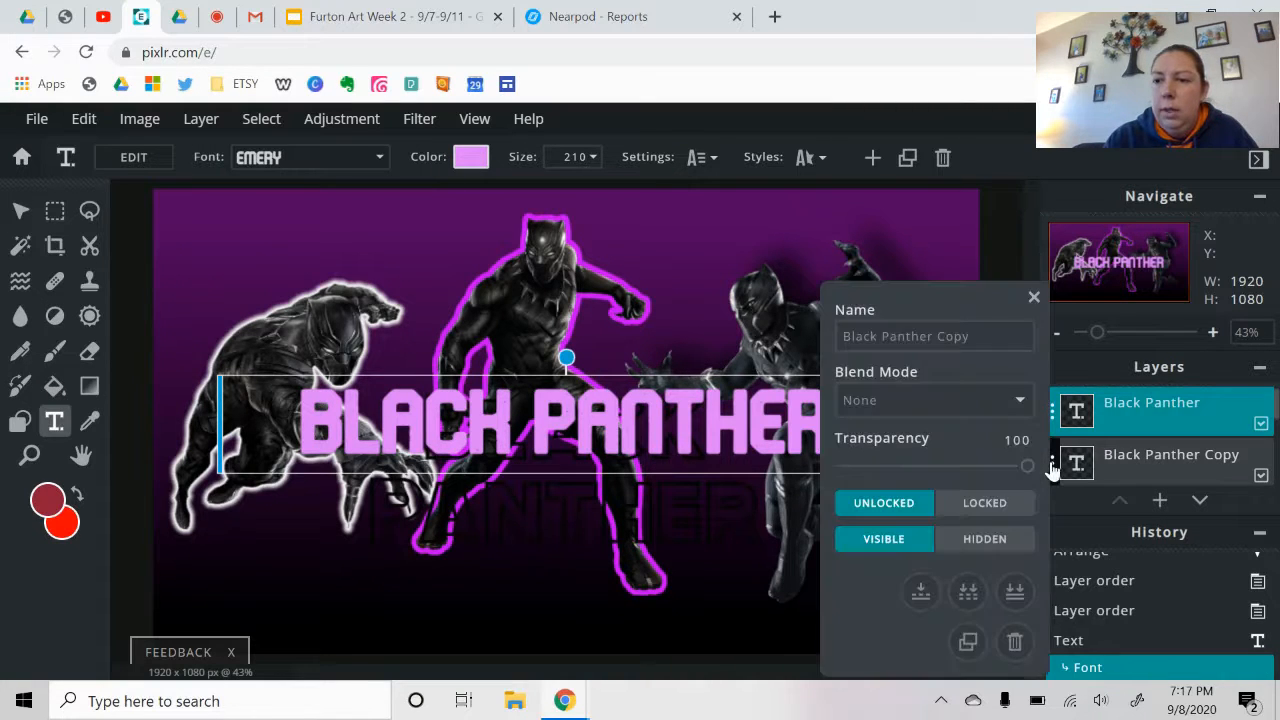
{"action": "left_click", "coordinate": [1017, 645]}
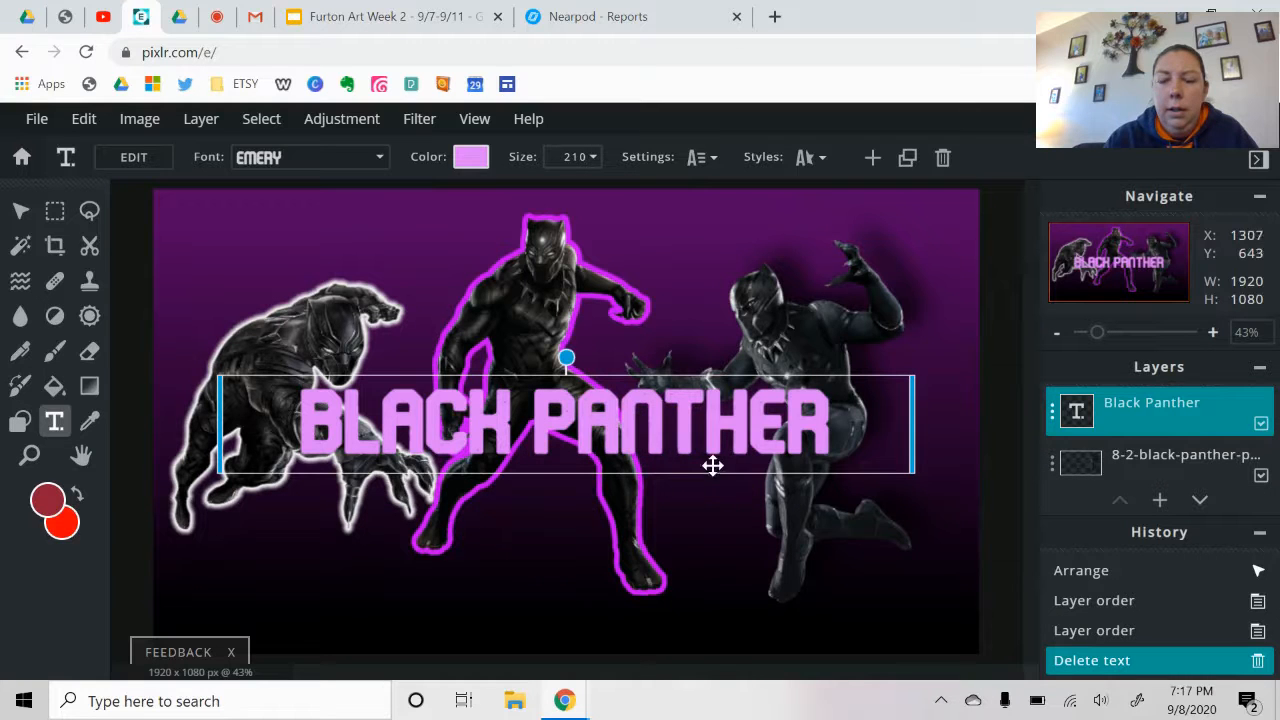
- Nudge the Black Panther title straight down until it overlaps the lower legs of the three figures
{"action": "key", "text": "Down"}
{"action": "key", "text": "Down"}
{"action": "key", "text": "Down"}
{"action": "key", "text": "Down"}
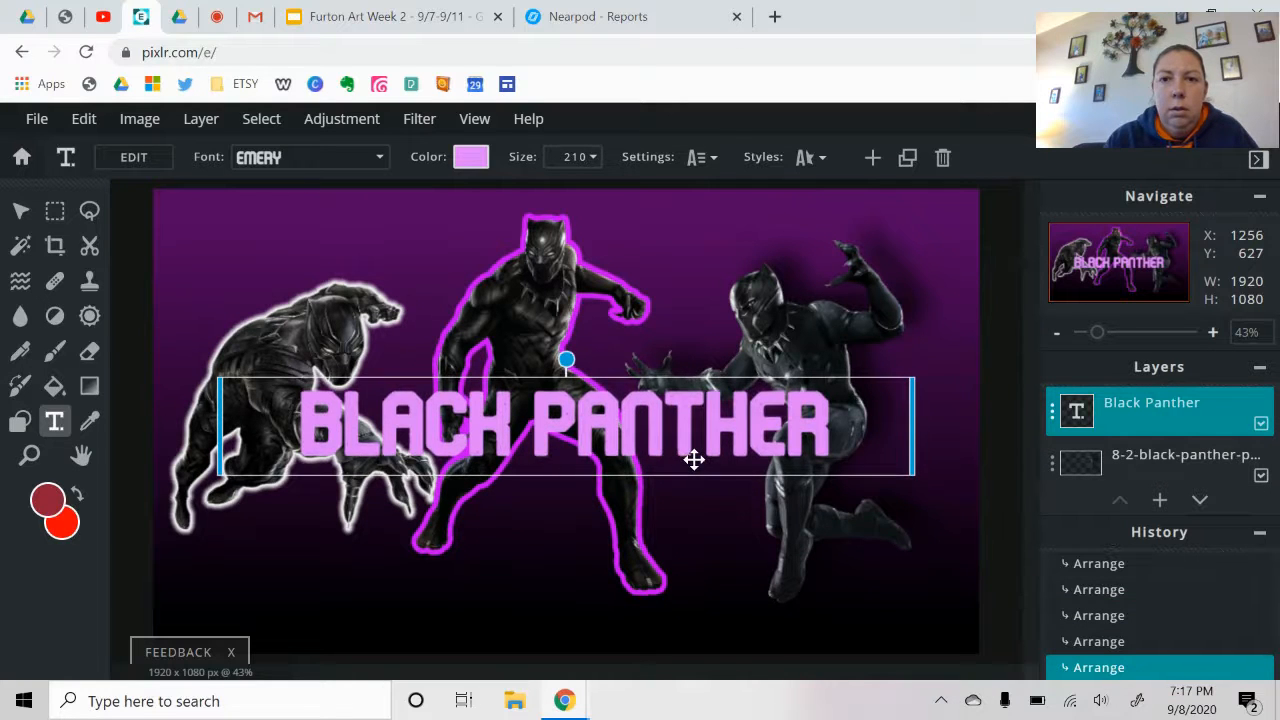
{"action": "key", "text": "Down"}
{"action": "key", "text": "Down"}
{"action": "key", "text": "Down"}
{"action": "key", "text": "Down"}
{"action": "key", "text": "Down"}
{"action": "key", "text": "Down"}
{"action": "key", "text": "Down"}
{"action": "key", "text": "Down"}
{"action": "key", "text": "Down"}
{"action": "key", "text": "Down"}
{"action": "key", "text": "Down"}
{"action": "key", "text": "Down"}
{"action": "key", "text": "Down"}
{"action": "key", "text": "Down"}
{"action": "key", "text": "Down"}
{"action": "key", "text": "Down"}
{"action": "key", "text": "Down"}
{"action": "key", "text": "Down"}
{"action": "key", "text": "Down"}
{"action": "key", "text": "Down"}
{"action": "key", "text": "Down"}
{"action": "key", "text": "Down"}
{"action": "key", "text": "Down"}
{"action": "key", "text": "Down"}
{"action": "key", "text": "Down"}
{"action": "key", "text": "Down"}
{"action": "key", "text": "Down"}
{"action": "key", "text": "Down"}
{"action": "key", "text": "Down"}
{"action": "key", "text": "Down"}
{"action": "key", "text": "Down"}
{"action": "key", "text": "Down"}
{"action": "key", "text": "Down"}
{"action": "key", "text": "Down"}
{"action": "key", "text": "Down"}
{"action": "key", "text": "Down"}
{"action": "key", "text": "Down"}
{"action": "key", "text": "Down"}
{"action": "key", "text": "Down"}
{"action": "key", "text": "Down"}
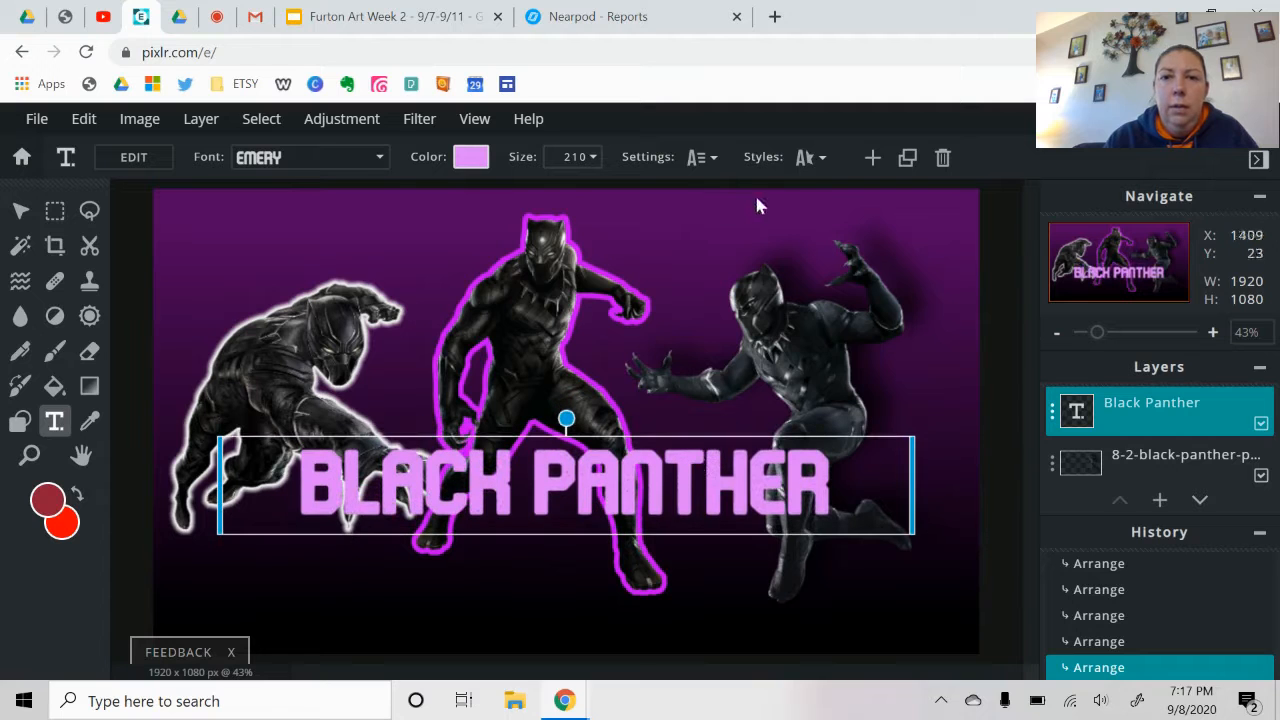
- Turn on the Shadow text style for the Black Panther title and set the shadow colour to black
{"action": "left_click", "coordinate": [700, 160]}
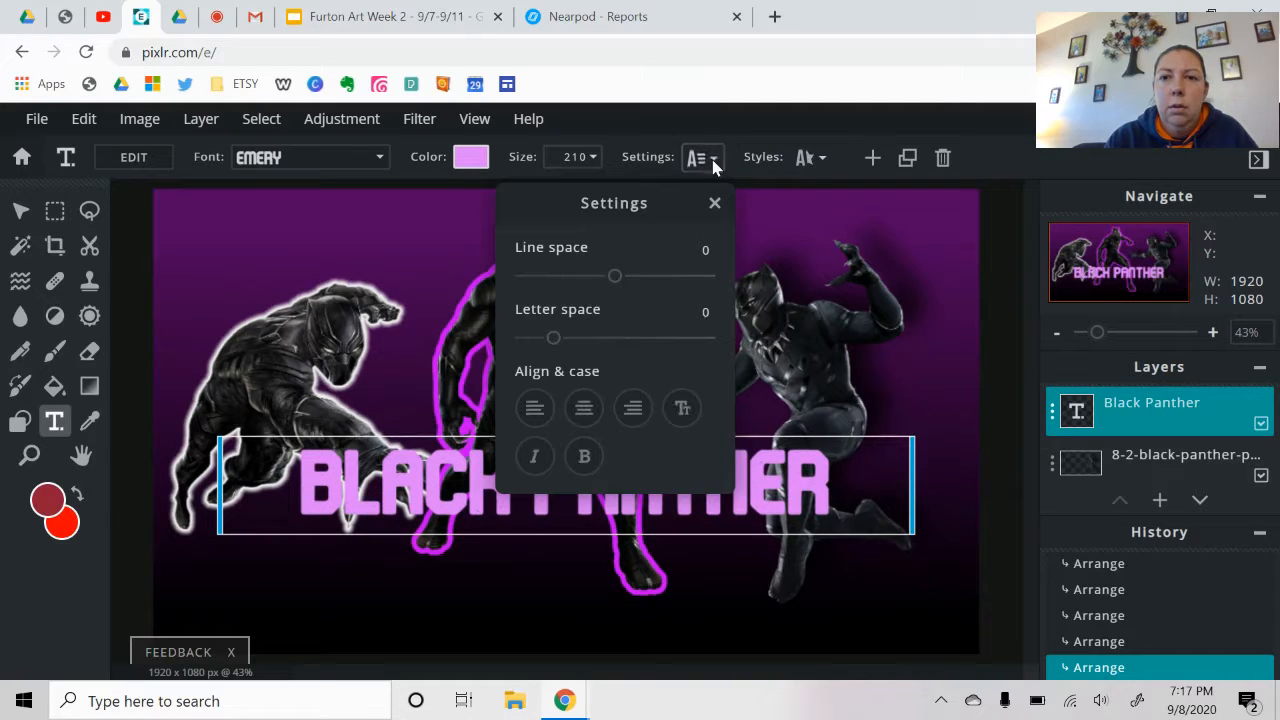
{"action": "left_click", "coordinate": [712, 163]}
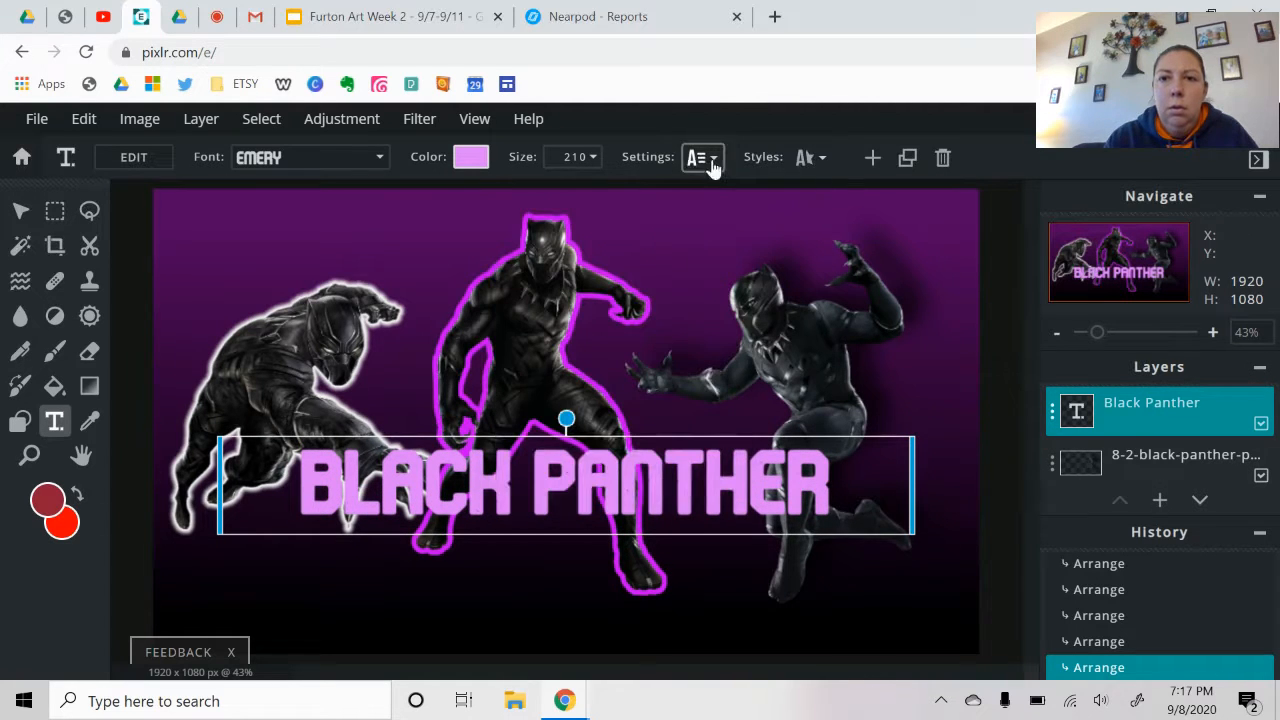
{"action": "left_click", "coordinate": [820, 158]}
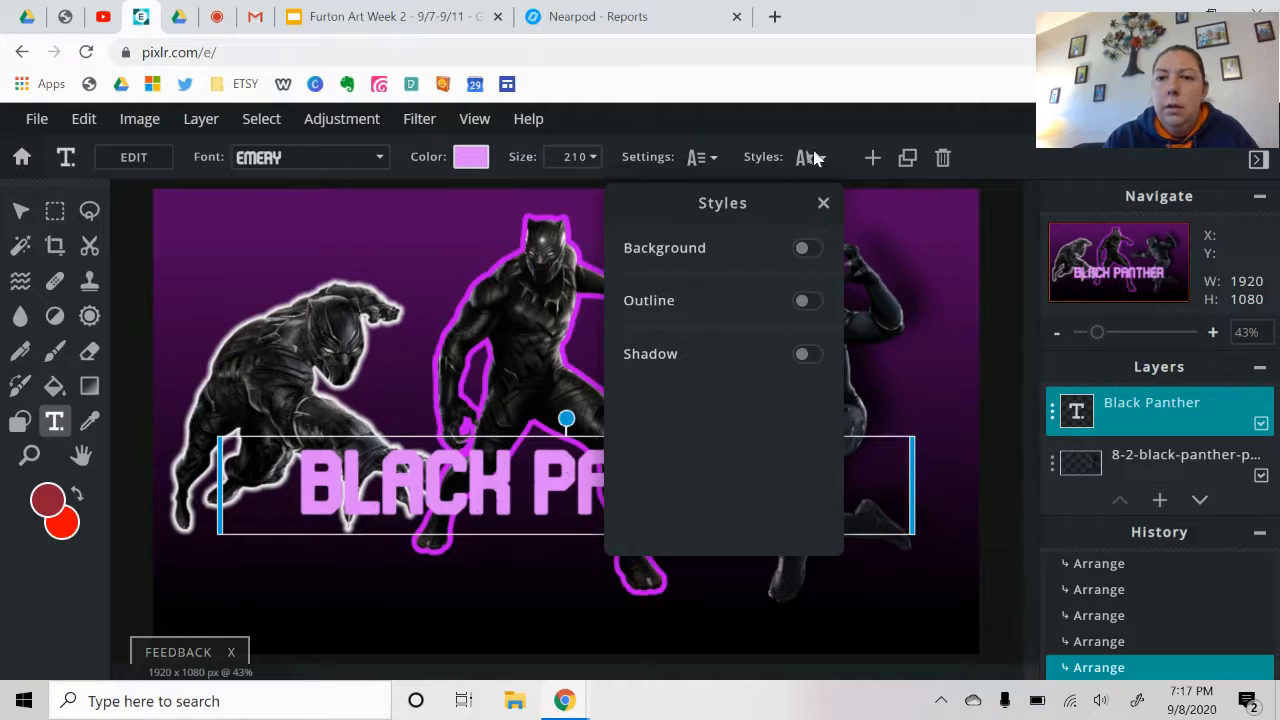
{"action": "left_click", "coordinate": [806, 355]}
{"action": "left_click", "coordinate": [805, 391]}
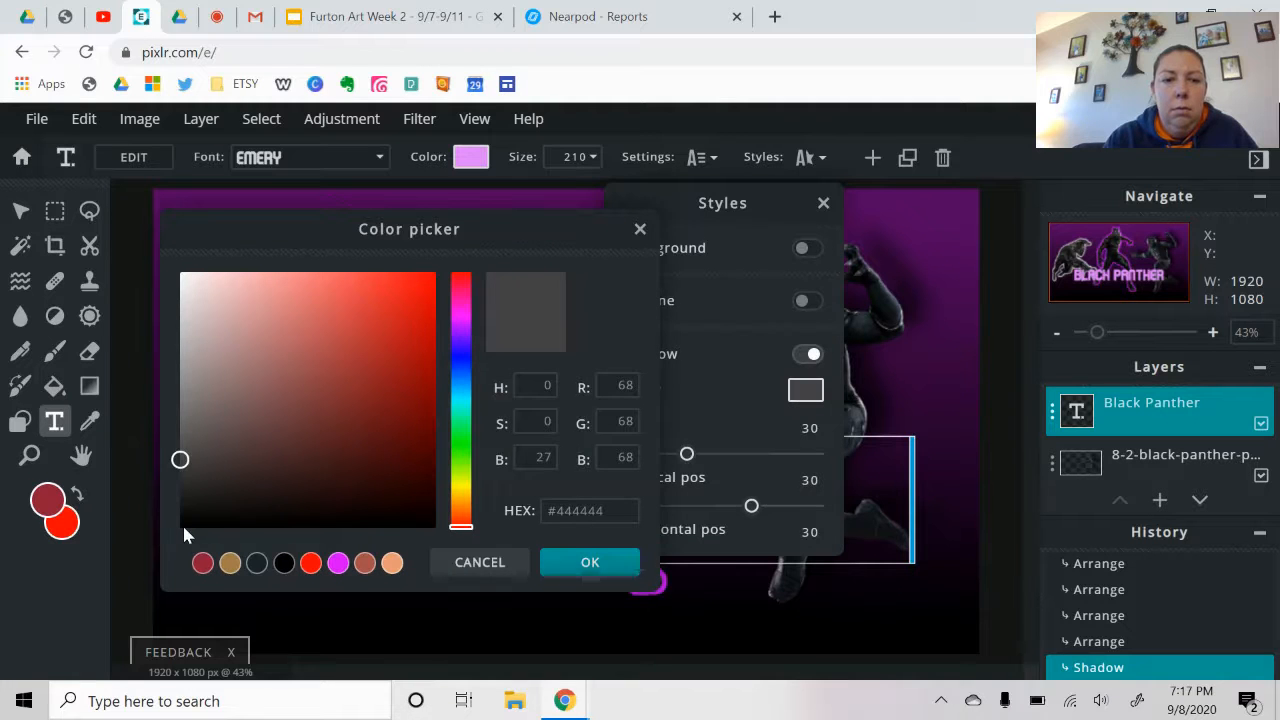
{"action": "left_click", "coordinate": [182, 525]}
{"action": "left_click", "coordinate": [588, 563]}
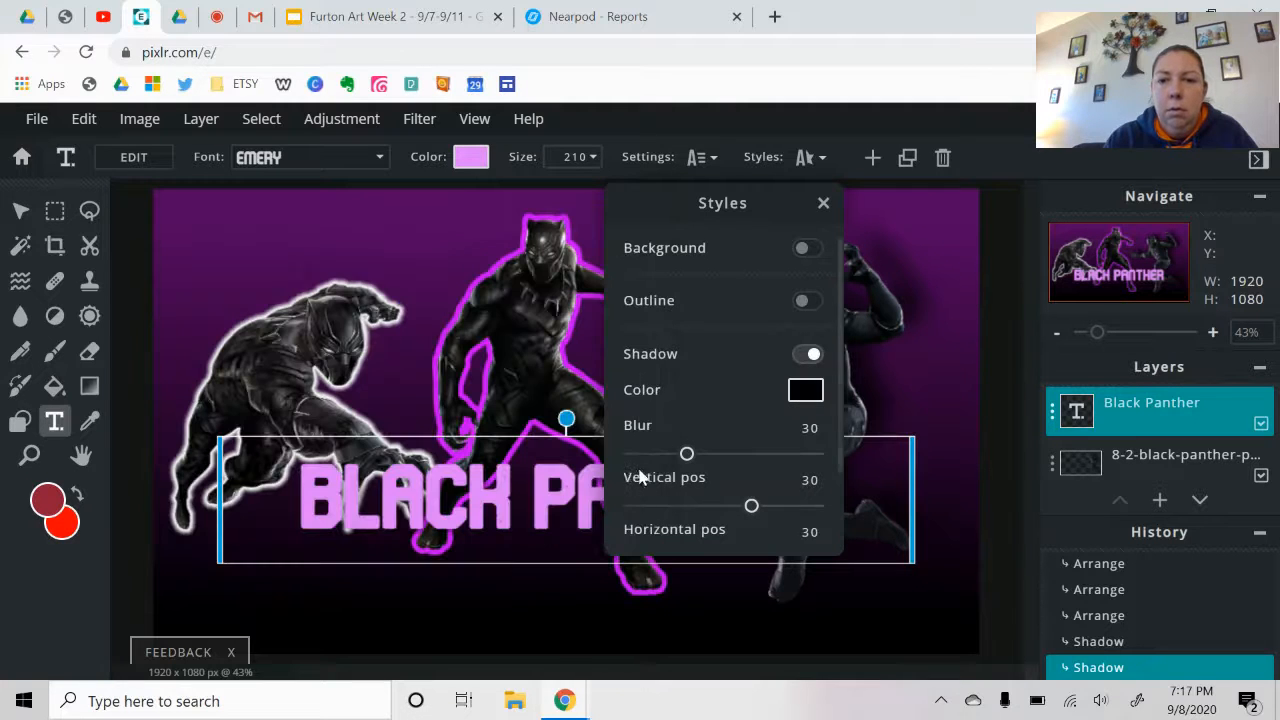
- Set the title shadow's blur to 59, vertical position to 42, horizontal position to 44 and opacity to 96
{"action": "left_click_drag", "start_coordinate": [688, 457], "coordinate": [739, 454]}
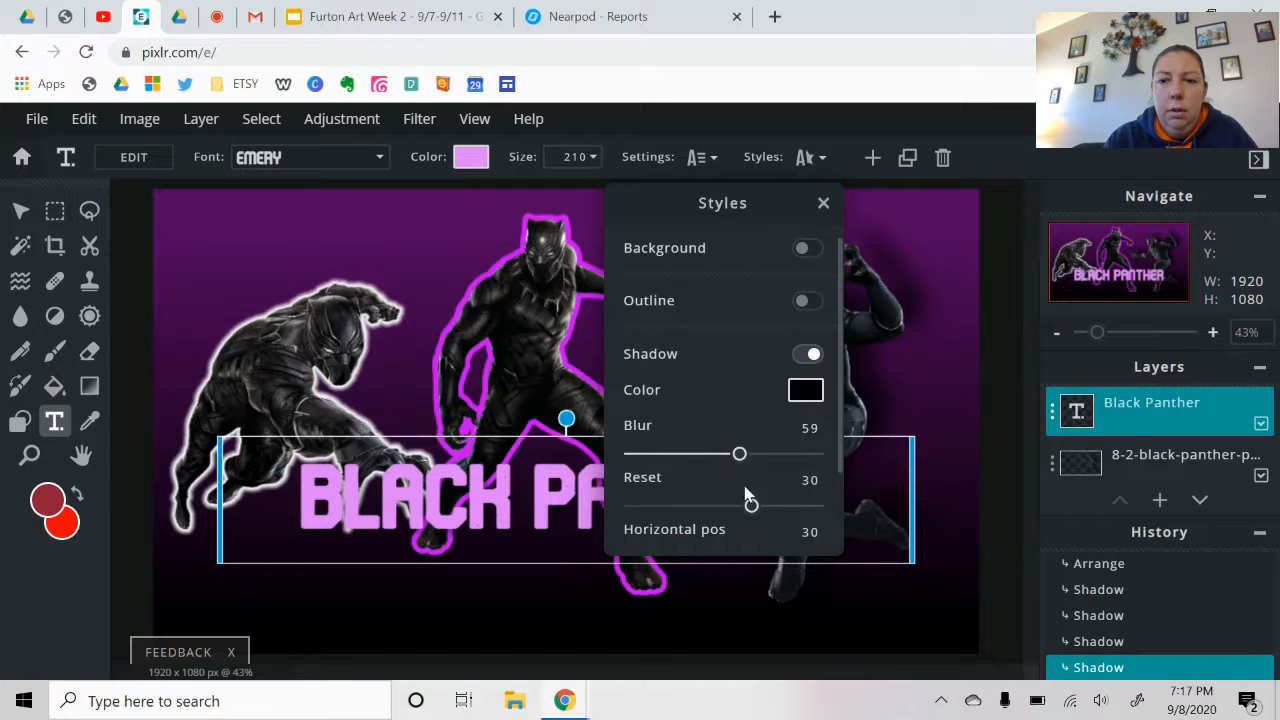
{"action": "left_click_drag", "start_coordinate": [753, 512], "coordinate": [766, 514]}
{"action": "left_click_drag", "start_coordinate": [843, 443], "coordinate": [843, 490]}
{"action": "left_click_drag", "start_coordinate": [751, 502], "coordinate": [765, 505]}
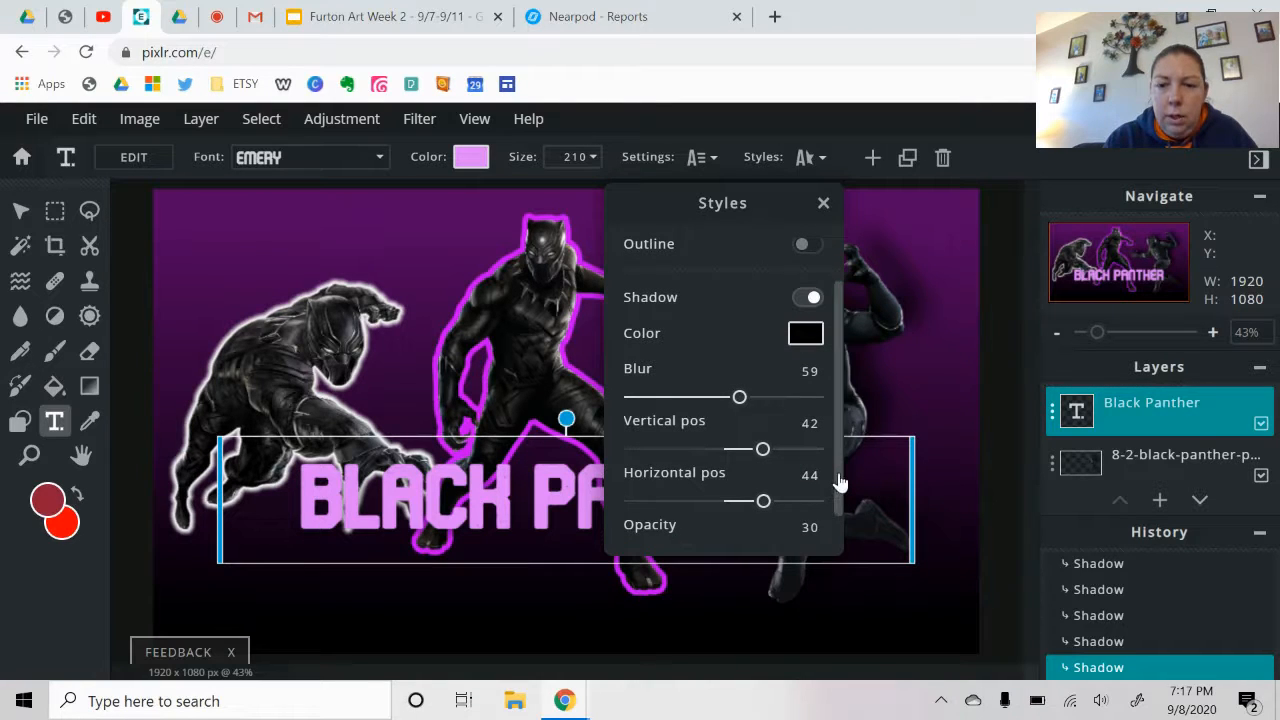
{"action": "left_click_drag", "start_coordinate": [838, 490], "coordinate": [843, 529]}
{"action": "left_click_drag", "start_coordinate": [691, 522], "coordinate": [809, 520]}
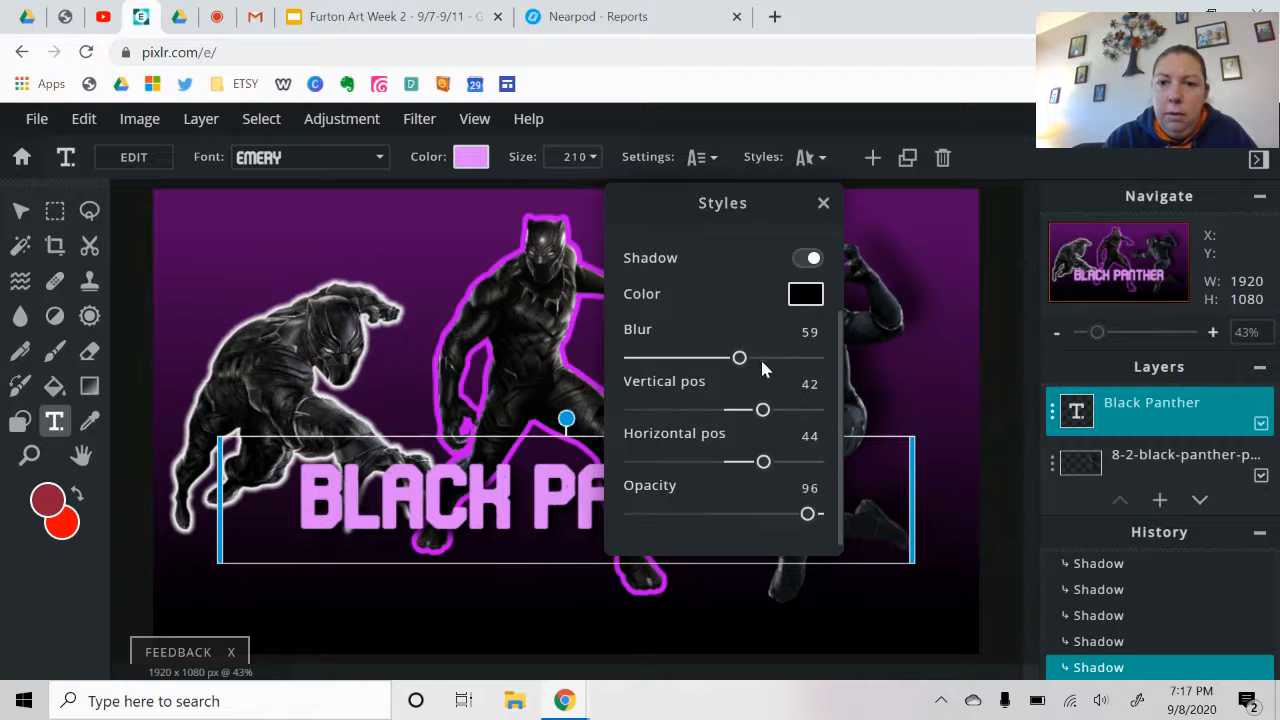
- Refine the title shadow to blur 37, vertical position 57 and horizontal position 50, and deselect the text
{"action": "left_click_drag", "start_coordinate": [739, 358], "coordinate": [700, 362]}
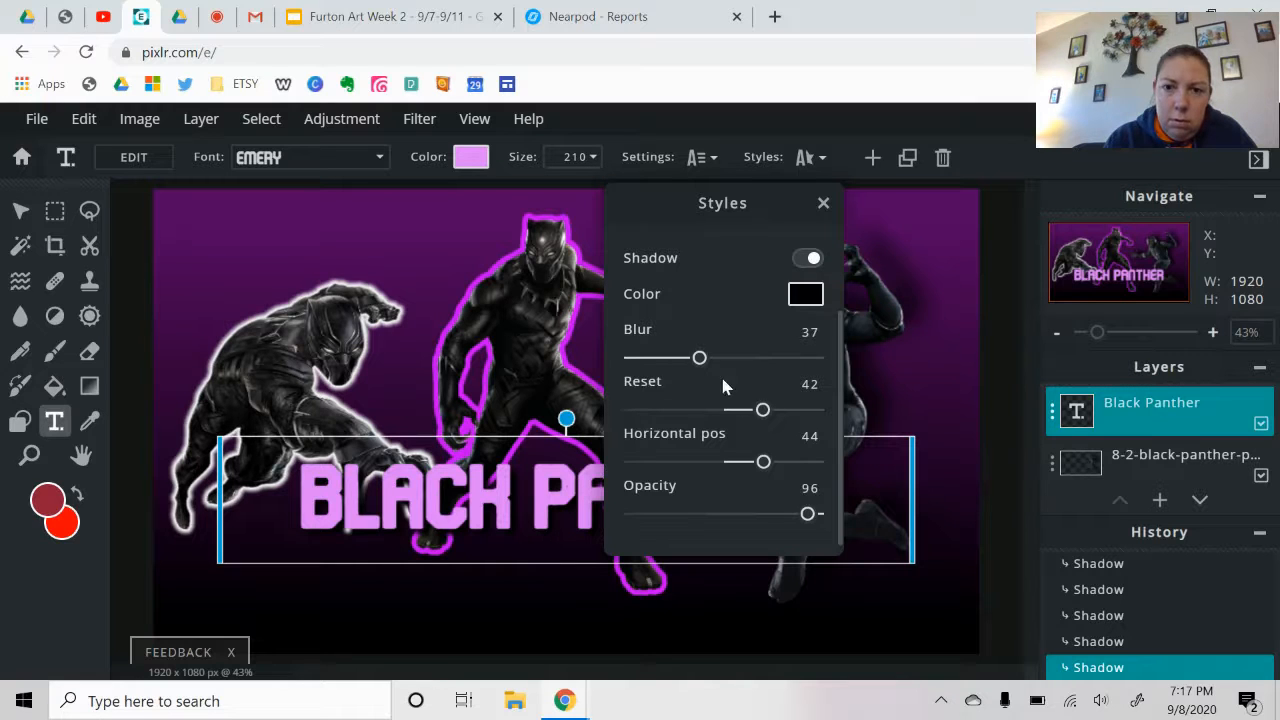
{"action": "left_click_drag", "start_coordinate": [766, 417], "coordinate": [778, 412]}
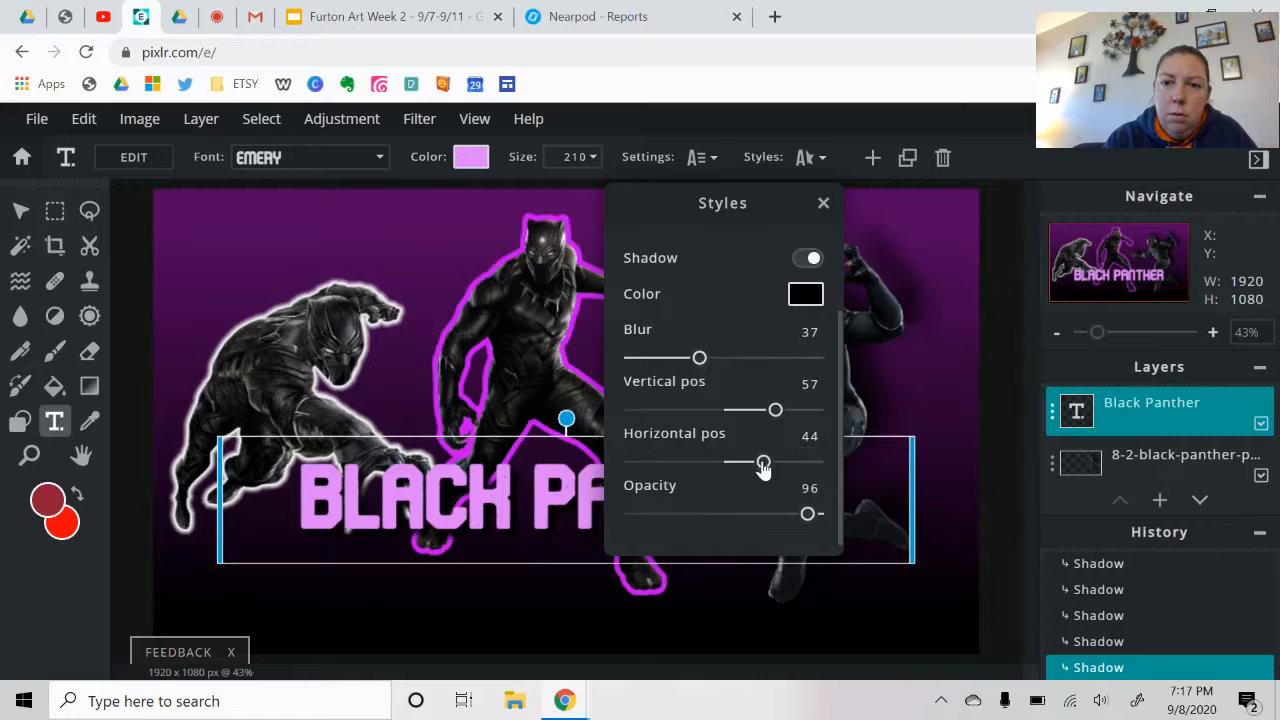
{"action": "left_click_drag", "start_coordinate": [763, 470], "coordinate": [770, 466]}
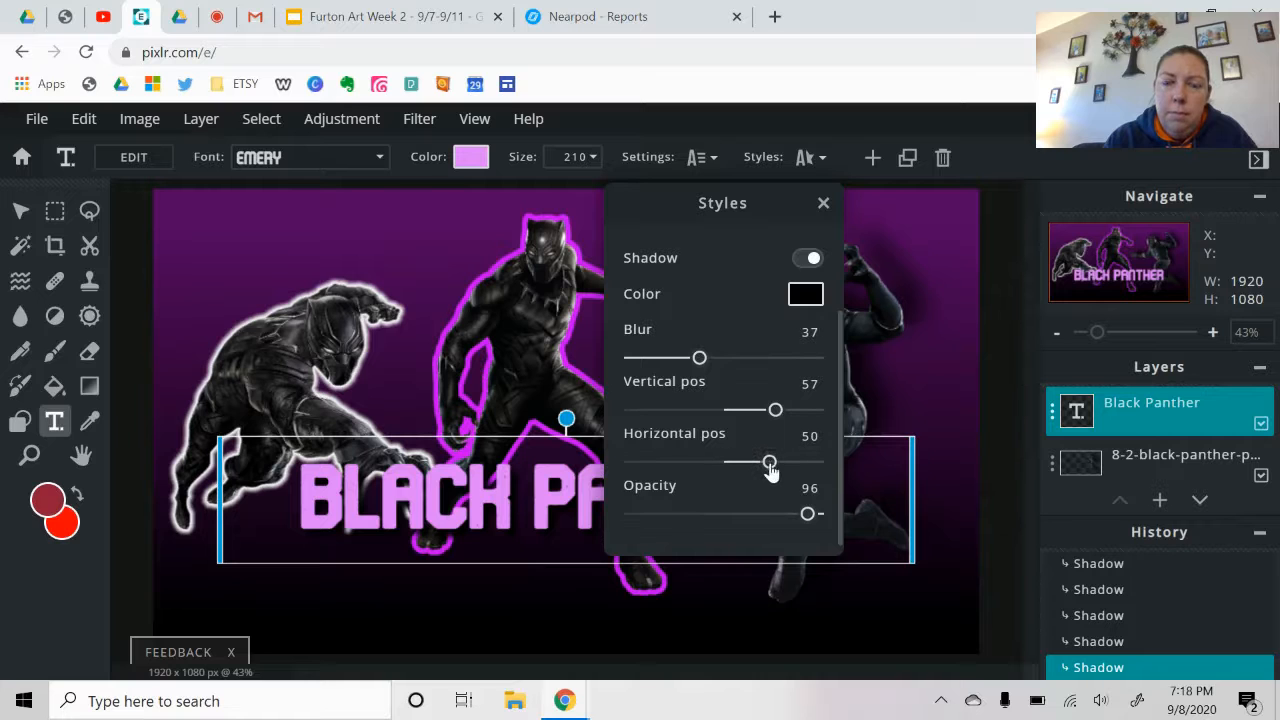
{"action": "left_click", "coordinate": [823, 203]}
{"action": "left_click", "coordinate": [951, 371]}
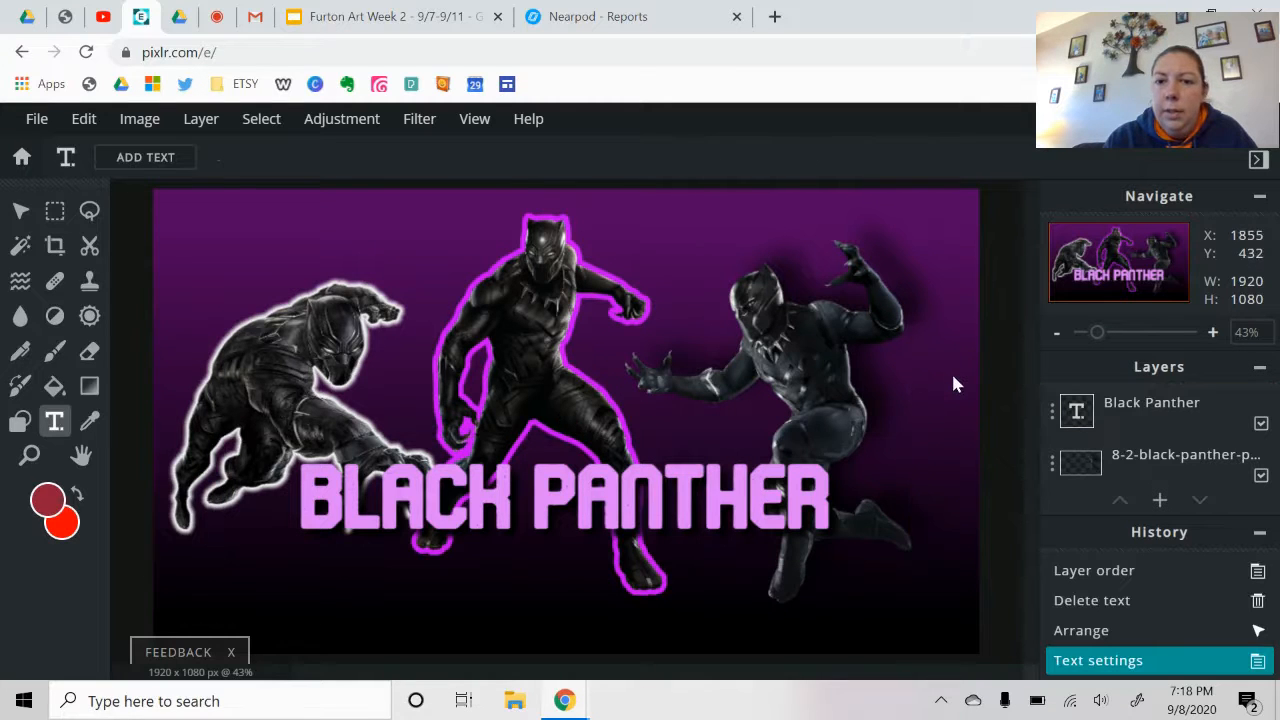